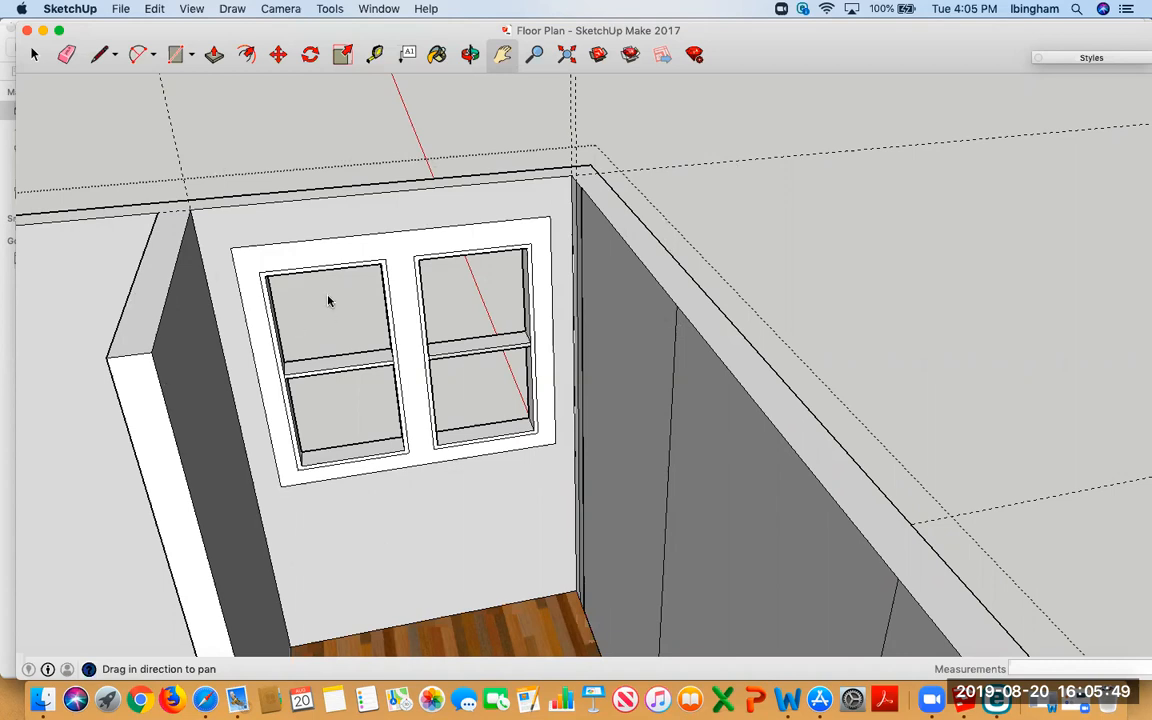
Examine the existing double window and the surrounding walls of the corner room from several angles.
left_click(470, 54)
left_click_drag(570, 236, 444, 287)
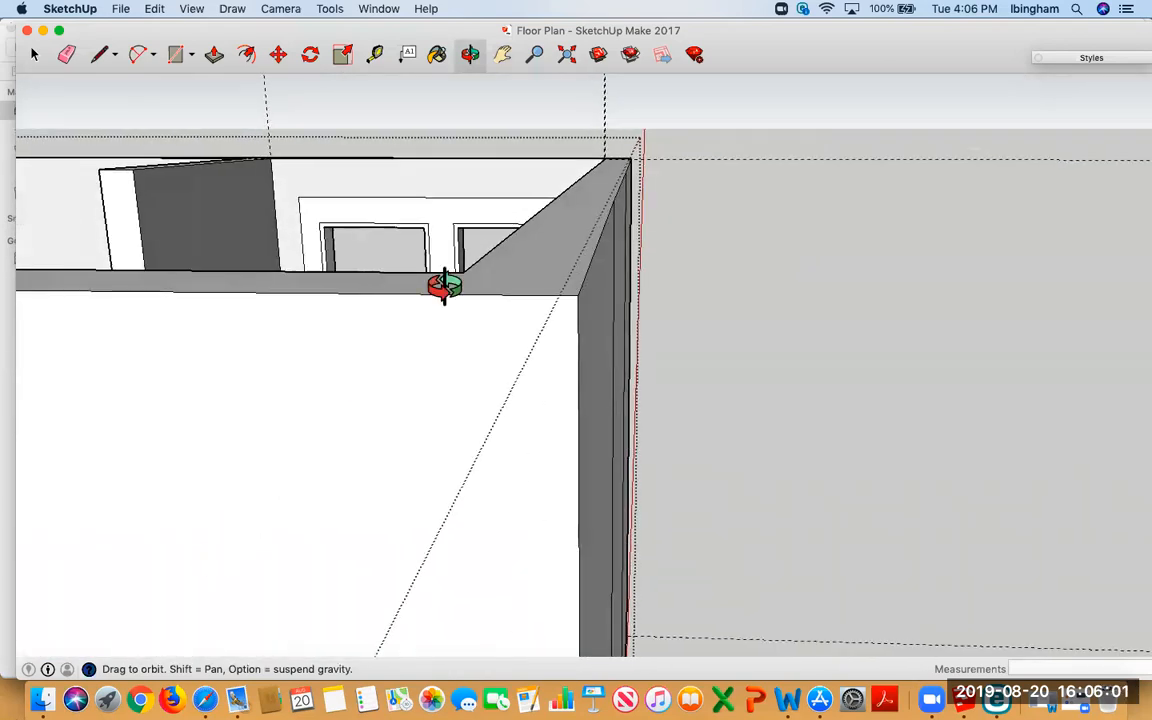
left_click(502, 54)
left_click_drag(381, 427, 586, 557)
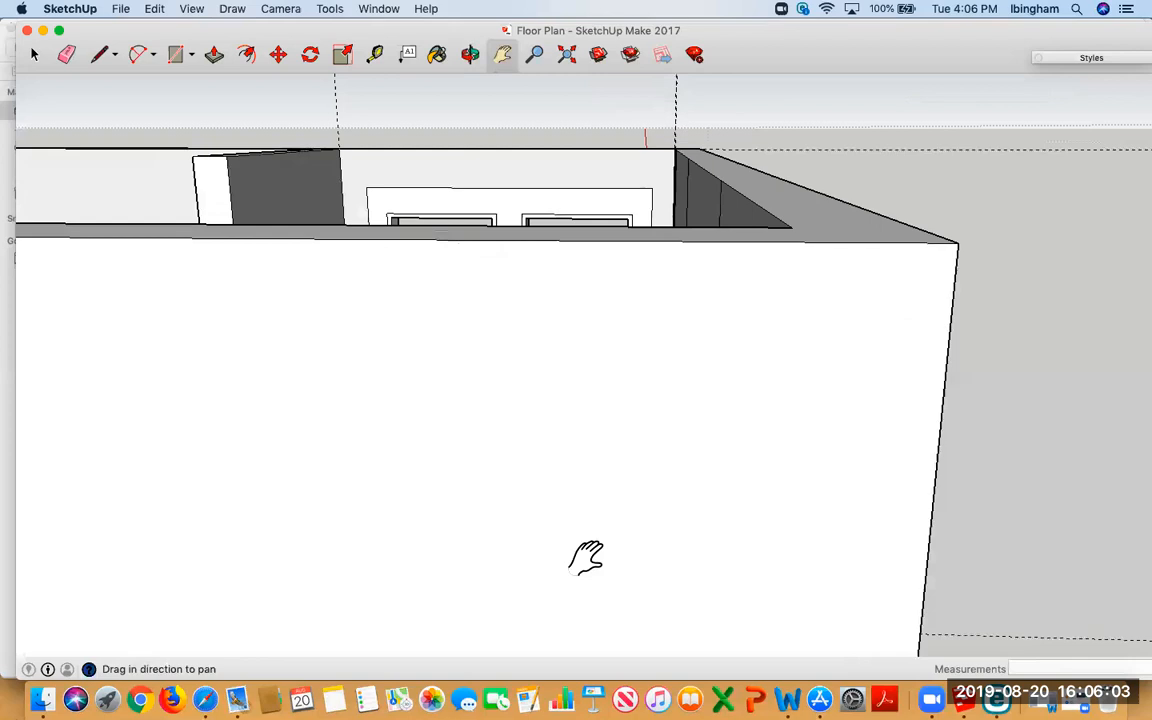
scroll(560, 548, "down", 3)
scroll(514, 452, "up", 5)
left_click_drag(535, 430, 455, 395)
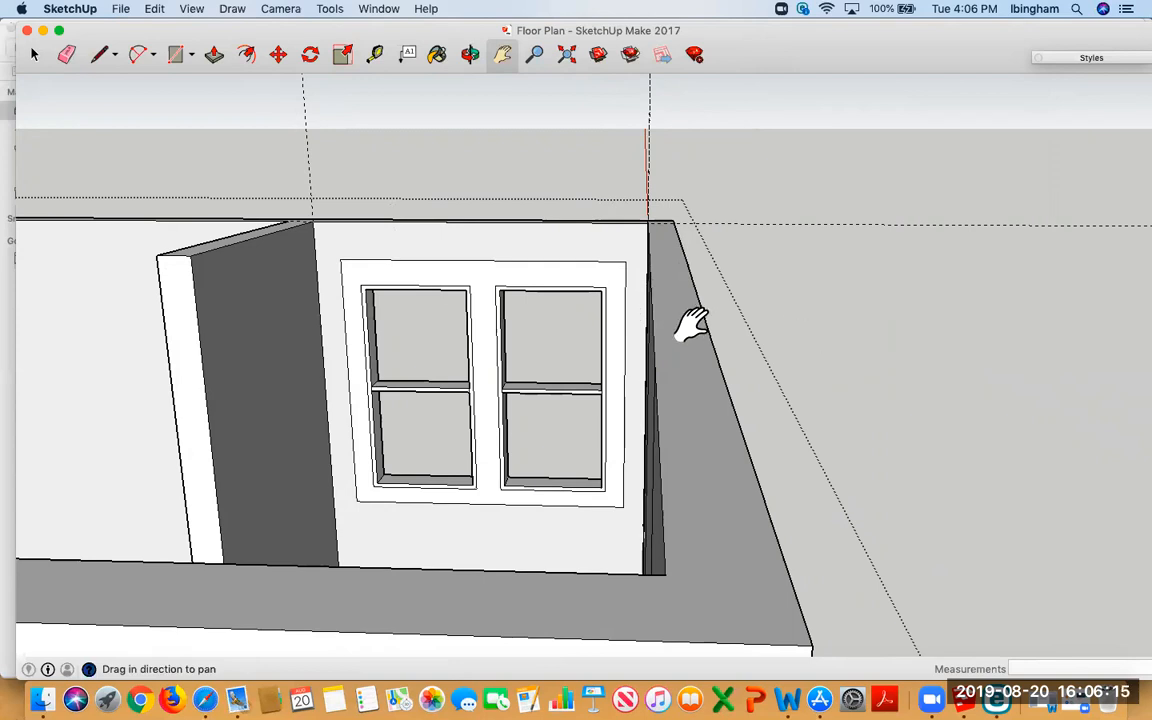
Select all of the floor plan's geometry and make it a group.
scroll(676, 342, "down", 5)
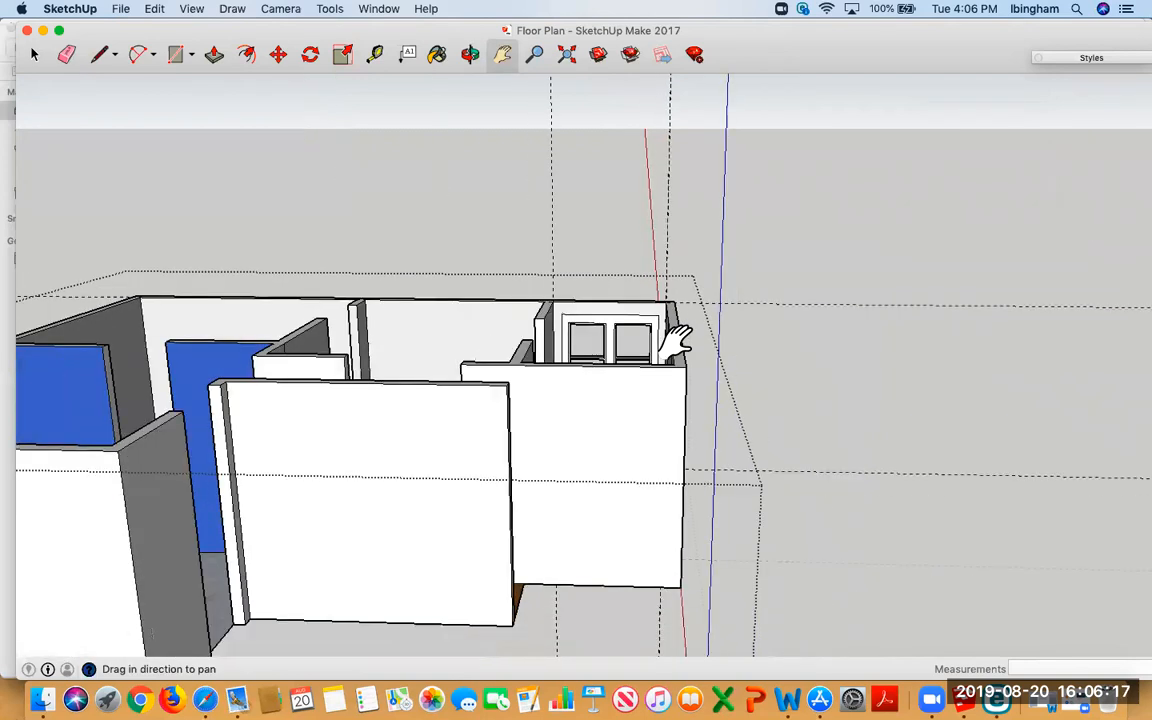
scroll(676, 342, "down", 5)
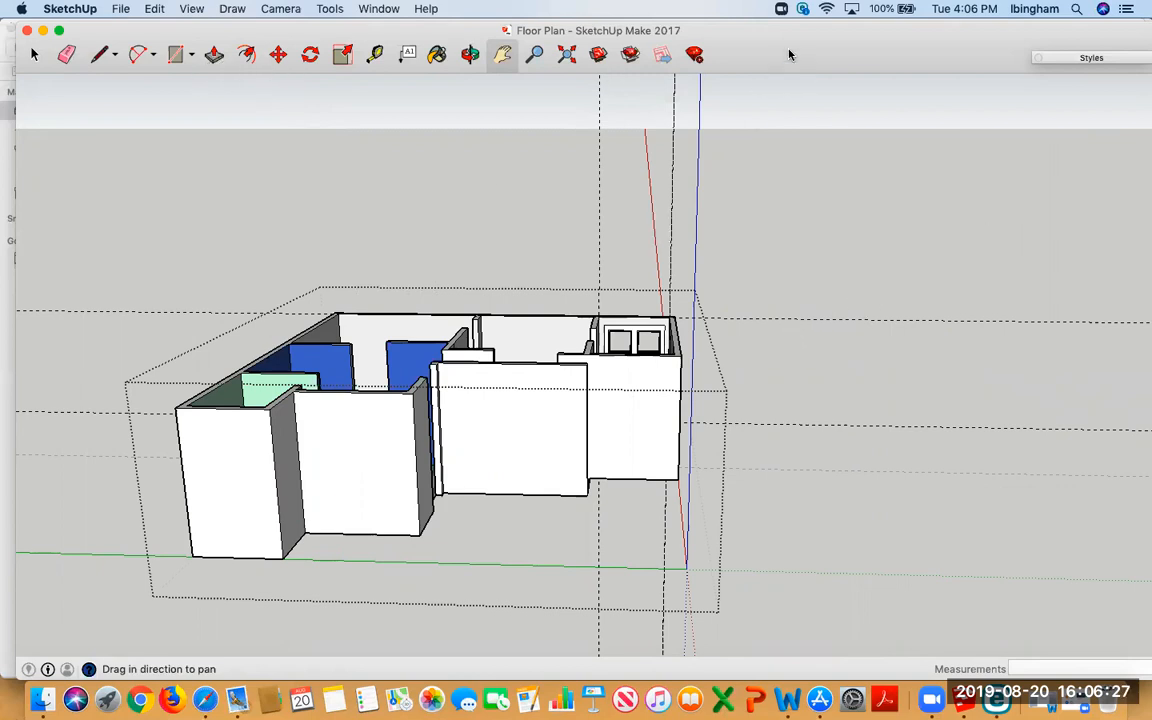
left_click(34, 54)
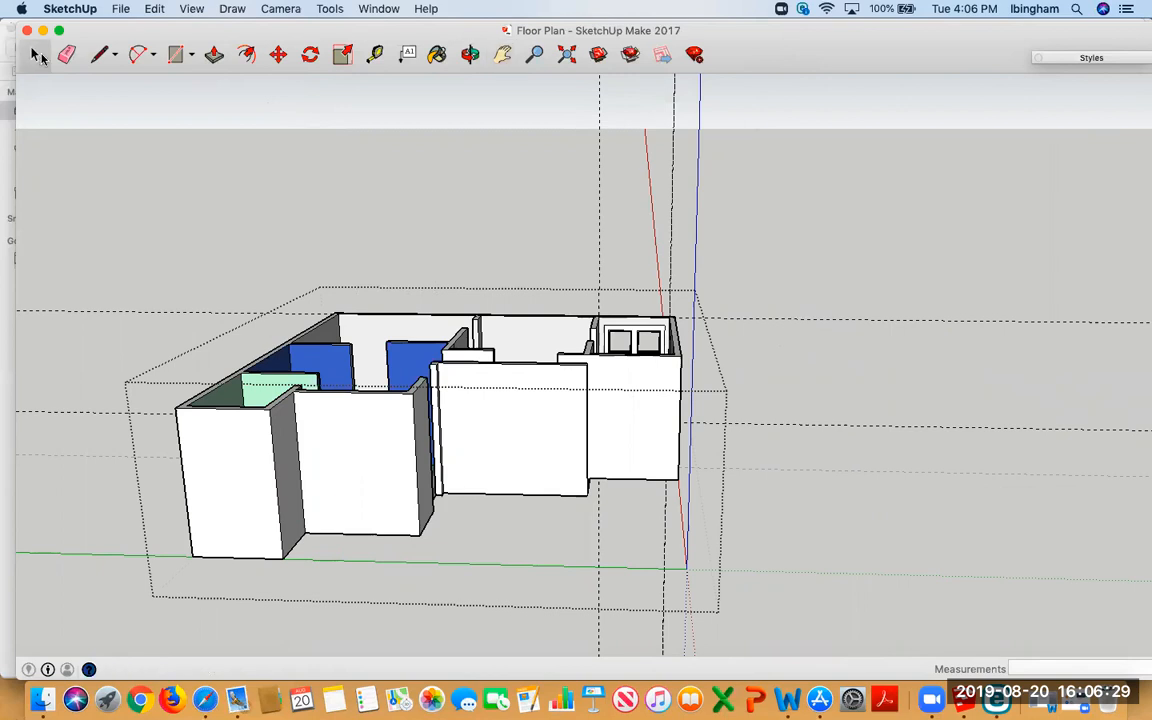
left_click_drag(81, 221, 880, 574)
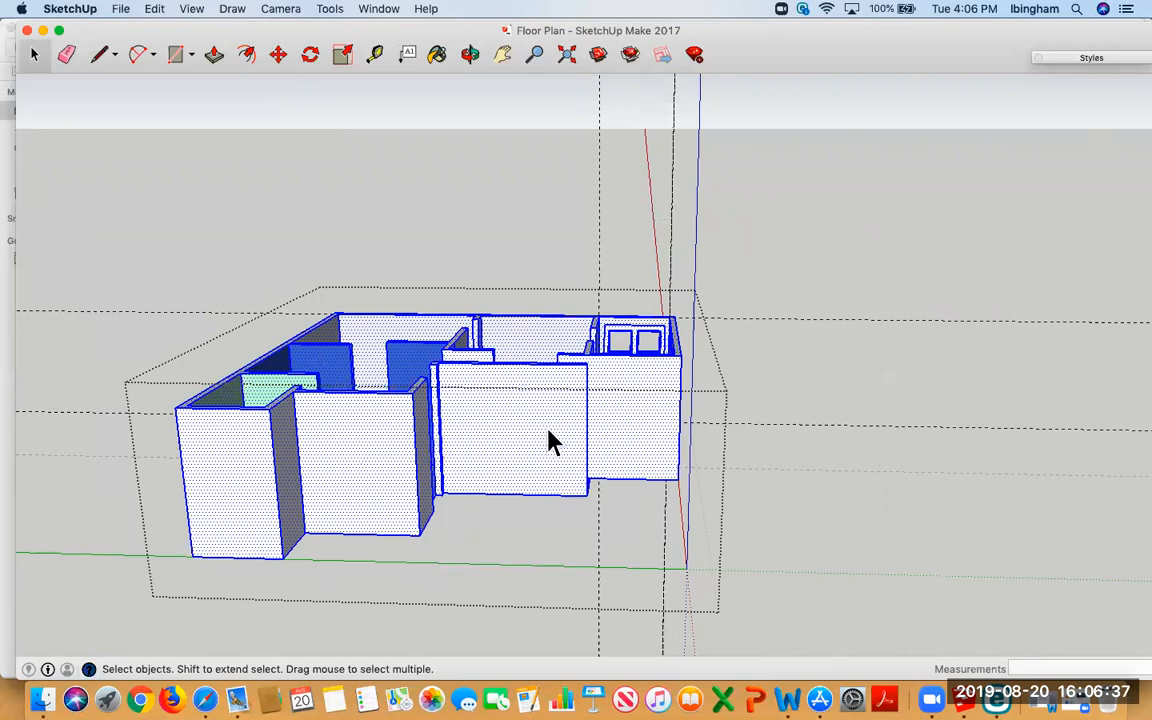
right_click(464, 430)
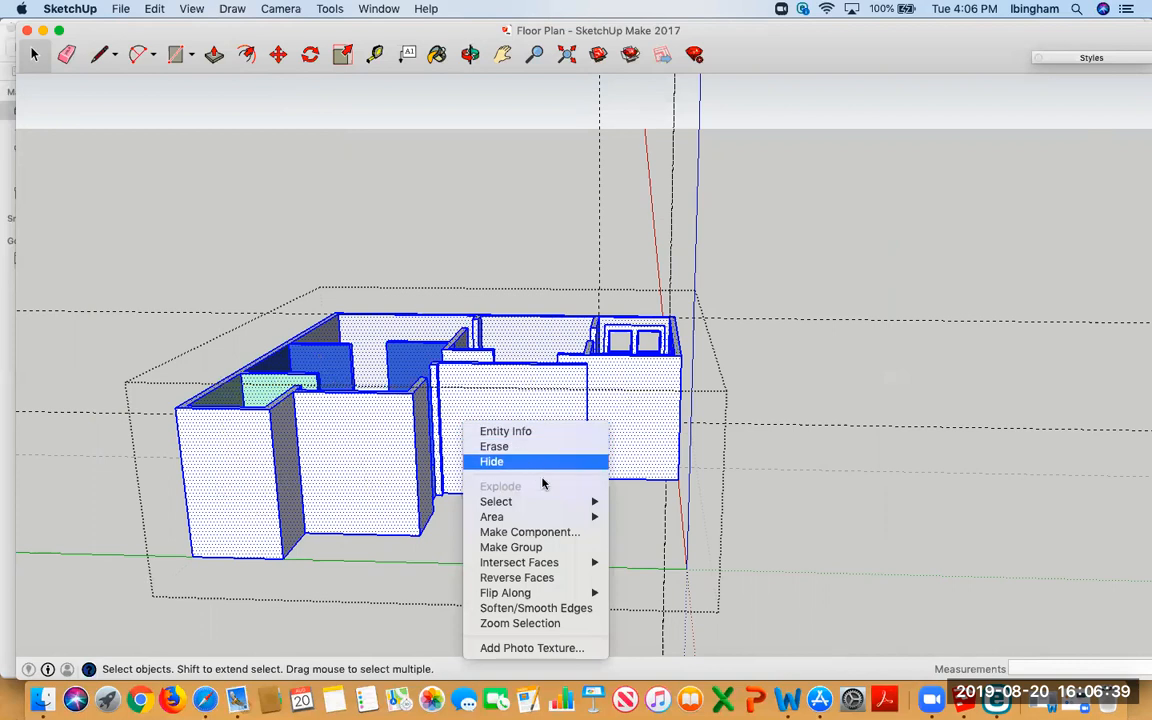
left_click(535, 548)
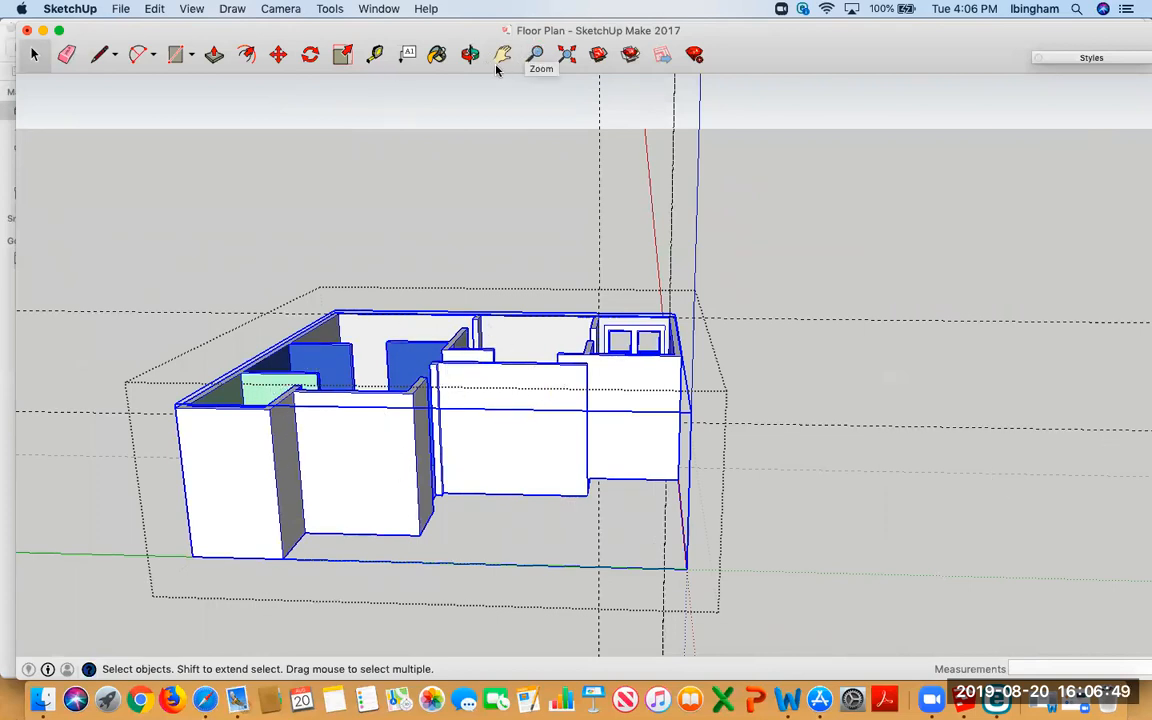
left_click(280, 56)
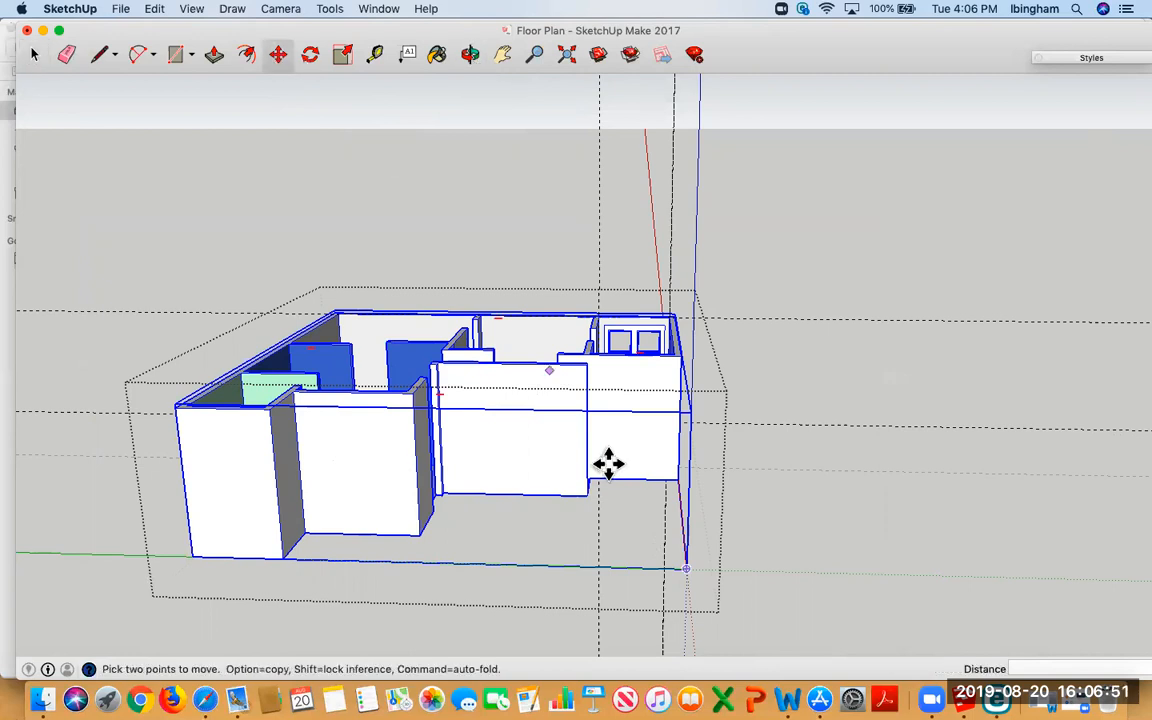
left_click(451, 418)
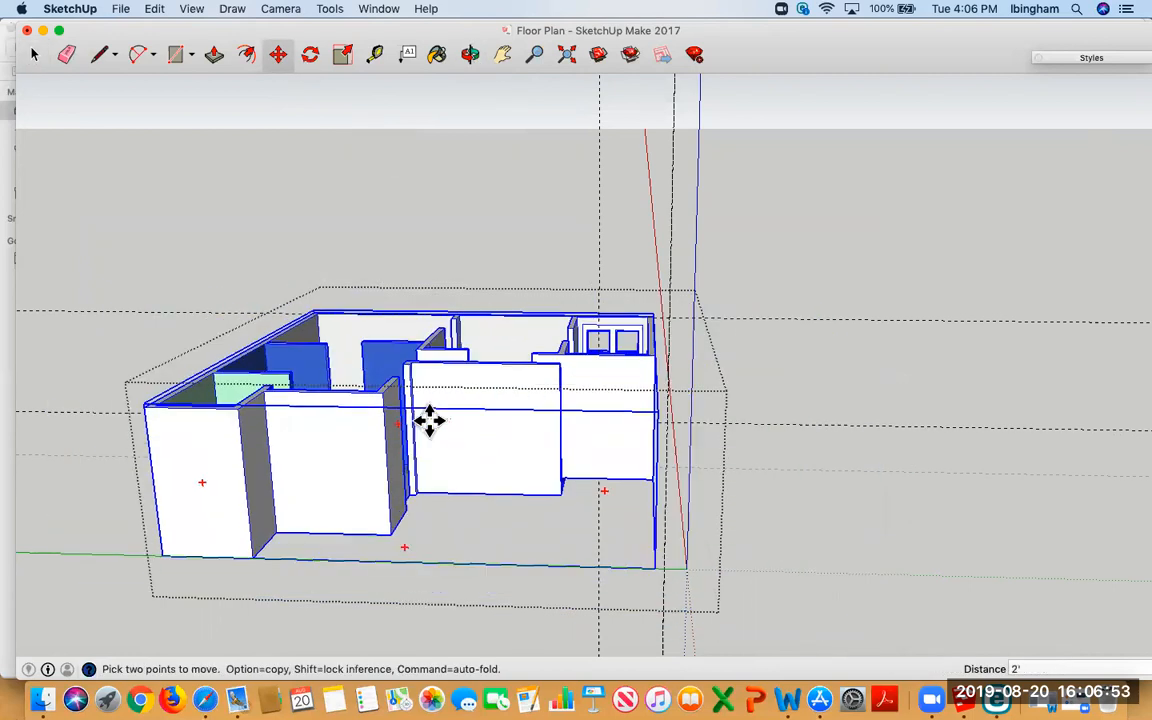
key("Escape")
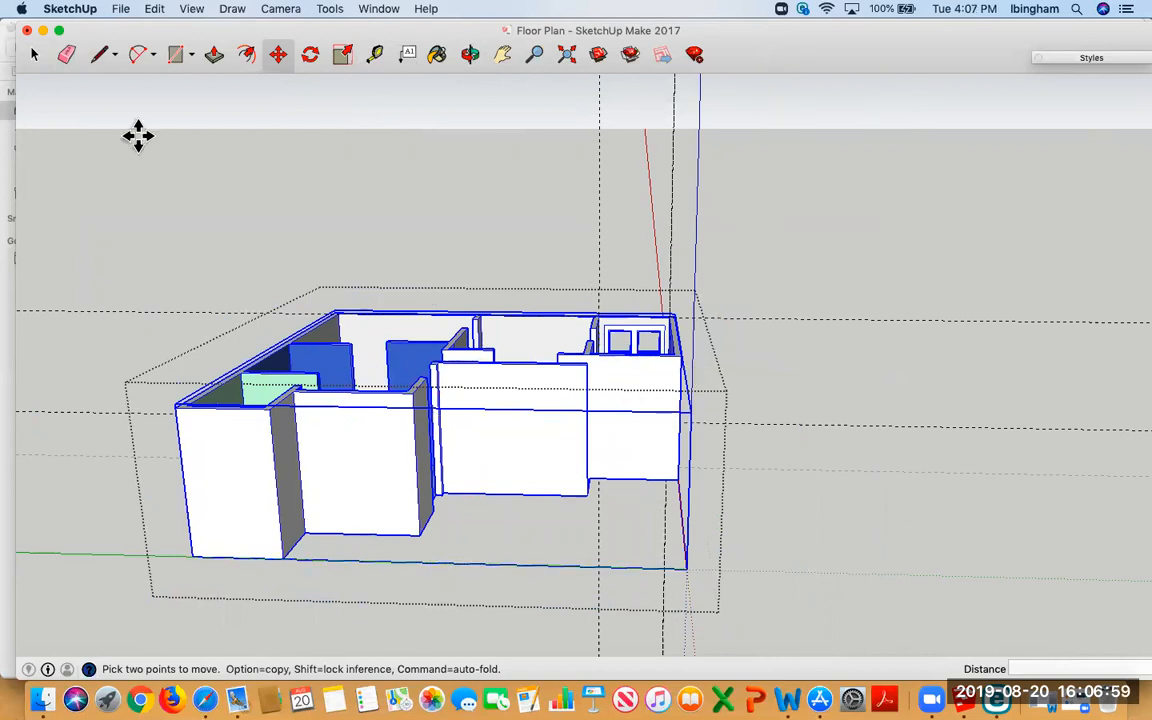
Leave the floor plan group and reopen it for editing.
left_click(33, 55)
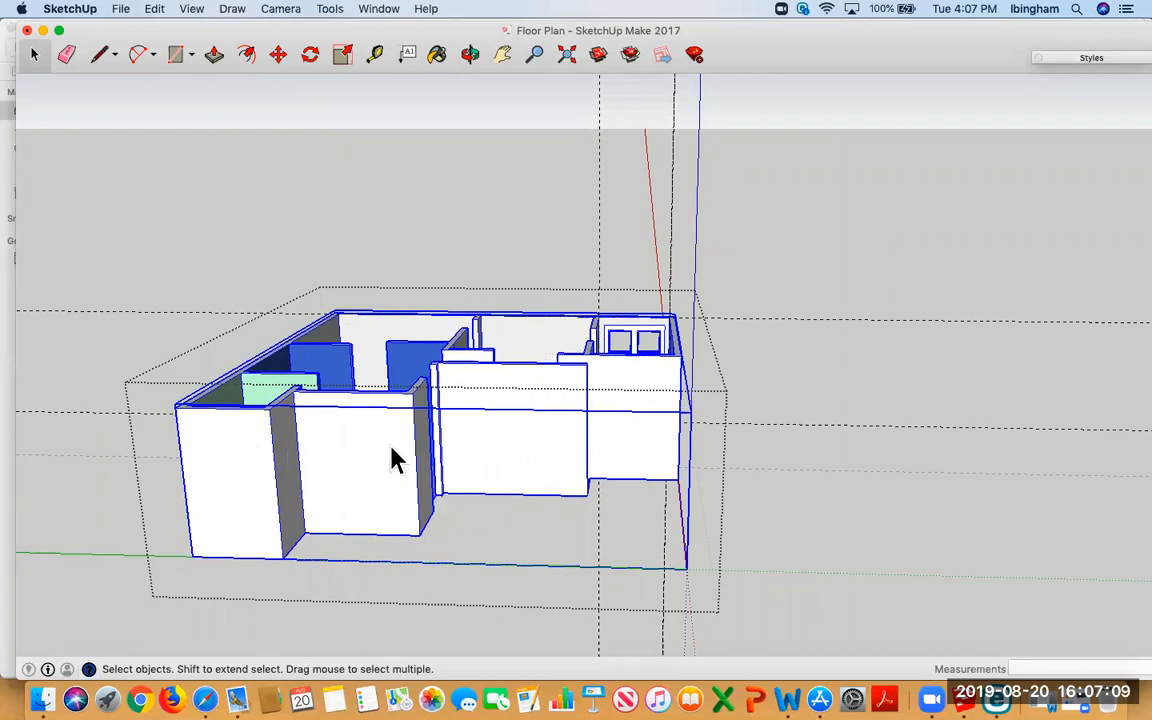
left_click(898, 449)
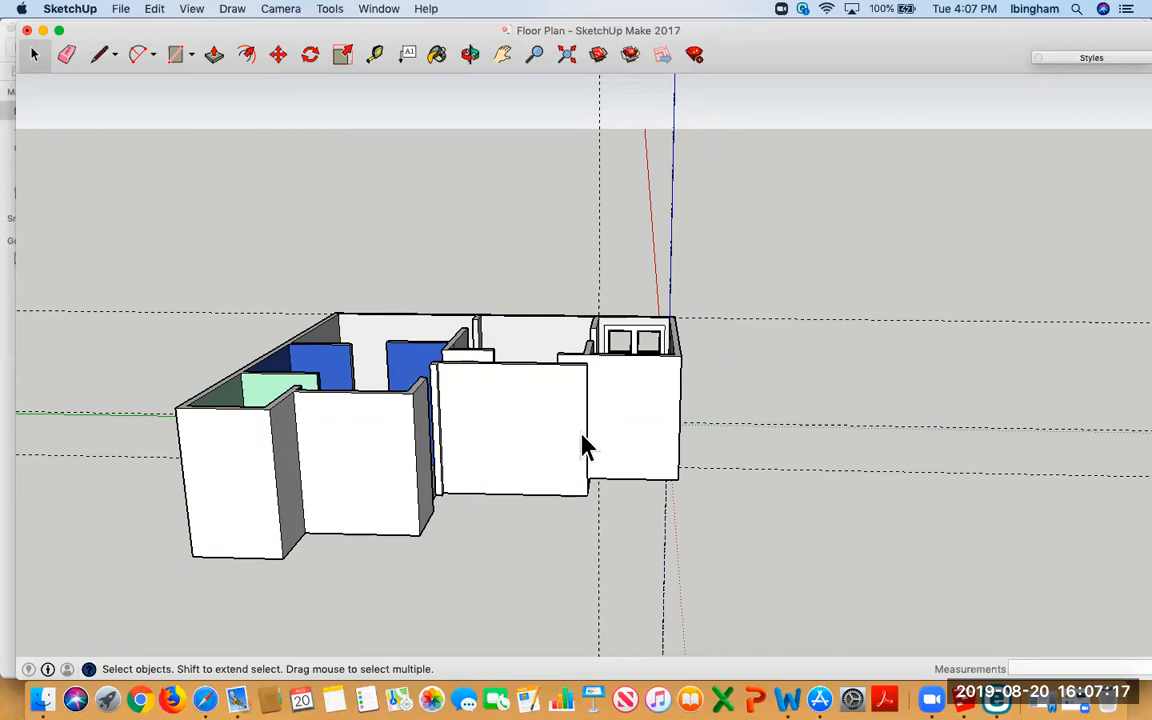
double_click(617, 417)
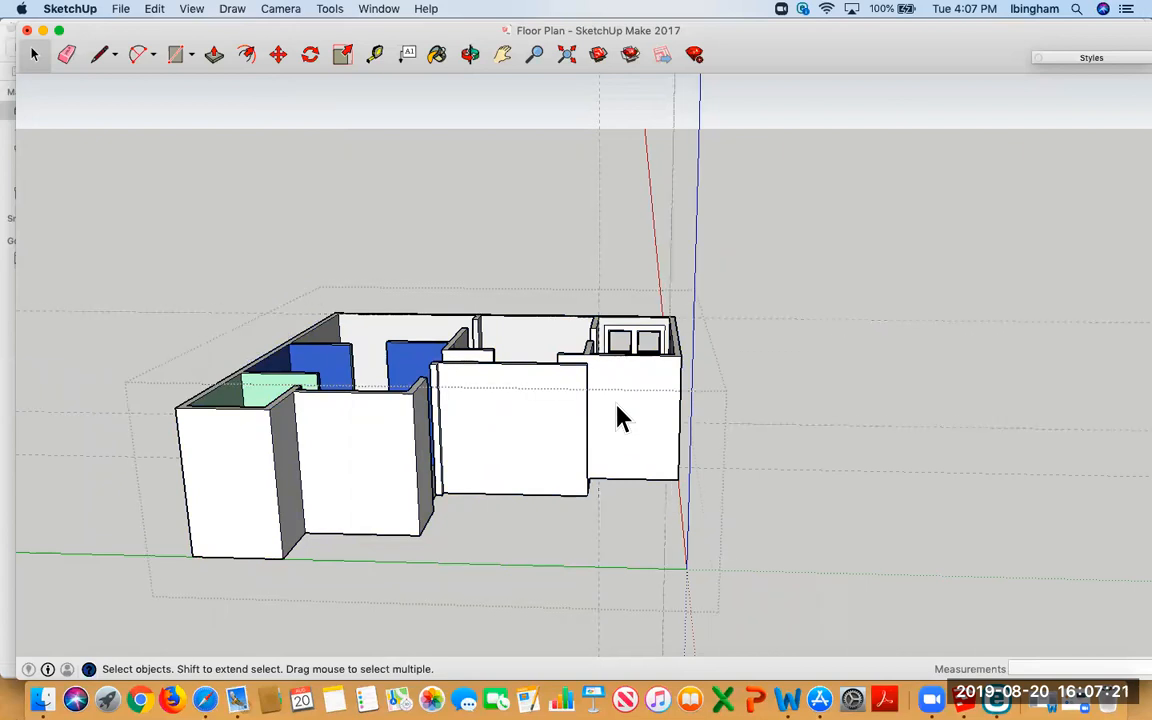
Examine the outer side of the window wall, then the blank wall opposite it in the same room.
scroll(668, 420, "up", 5)
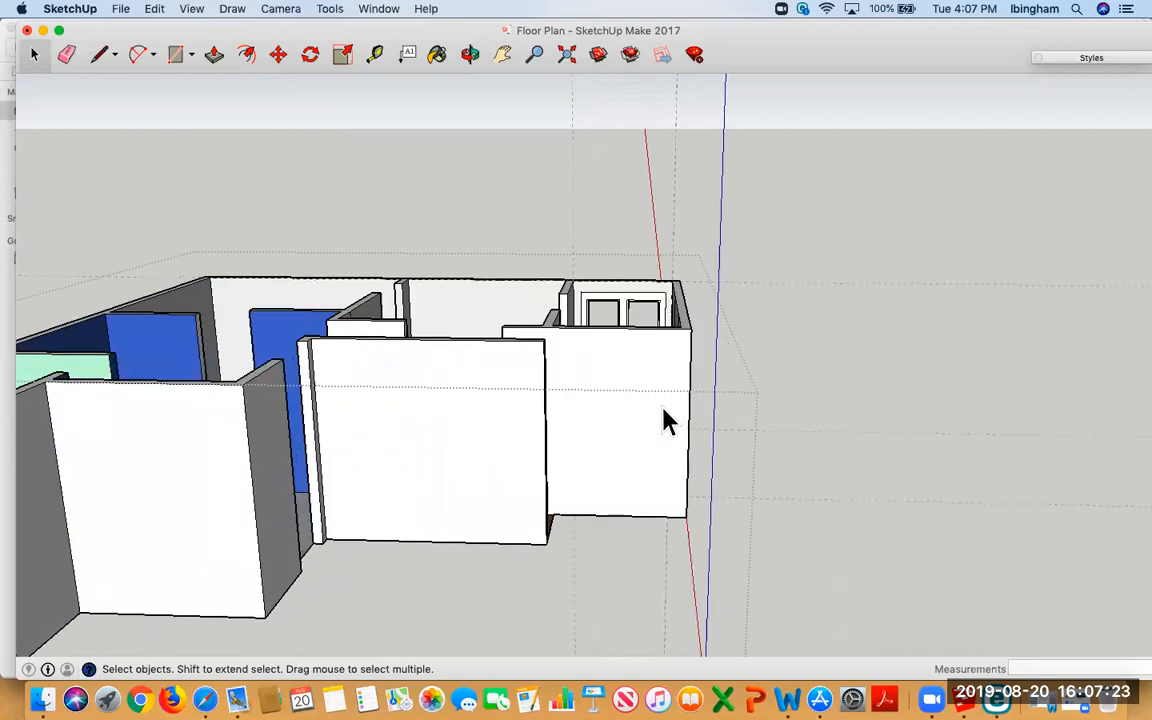
left_click(470, 54)
left_click_drag(807, 288, 481, 213)
scroll(484, 217, "up", 2)
scroll(484, 217, "up", 2)
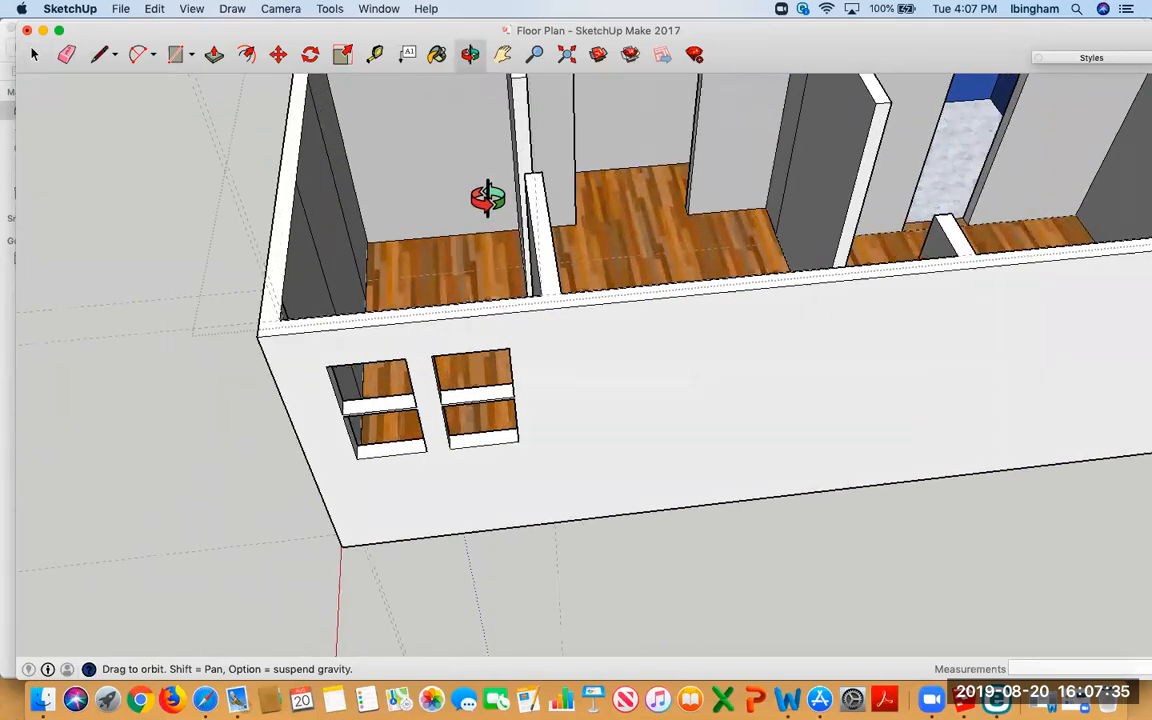
left_click(502, 54)
left_click_drag(540, 129, 579, 291)
scroll(572, 290, "up", 2)
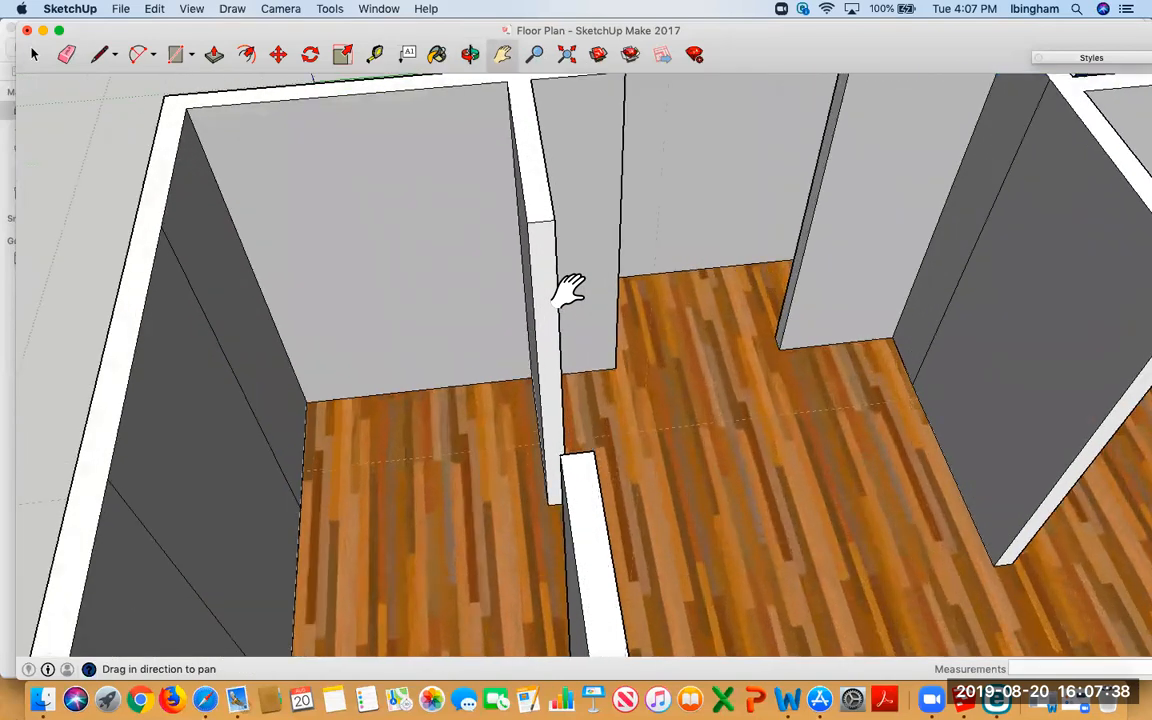
left_click(470, 54)
left_click_drag(417, 278, 481, 332)
left_click(502, 54)
left_click(470, 54)
left_click(502, 54)
scroll(481, 332, "up", 3)
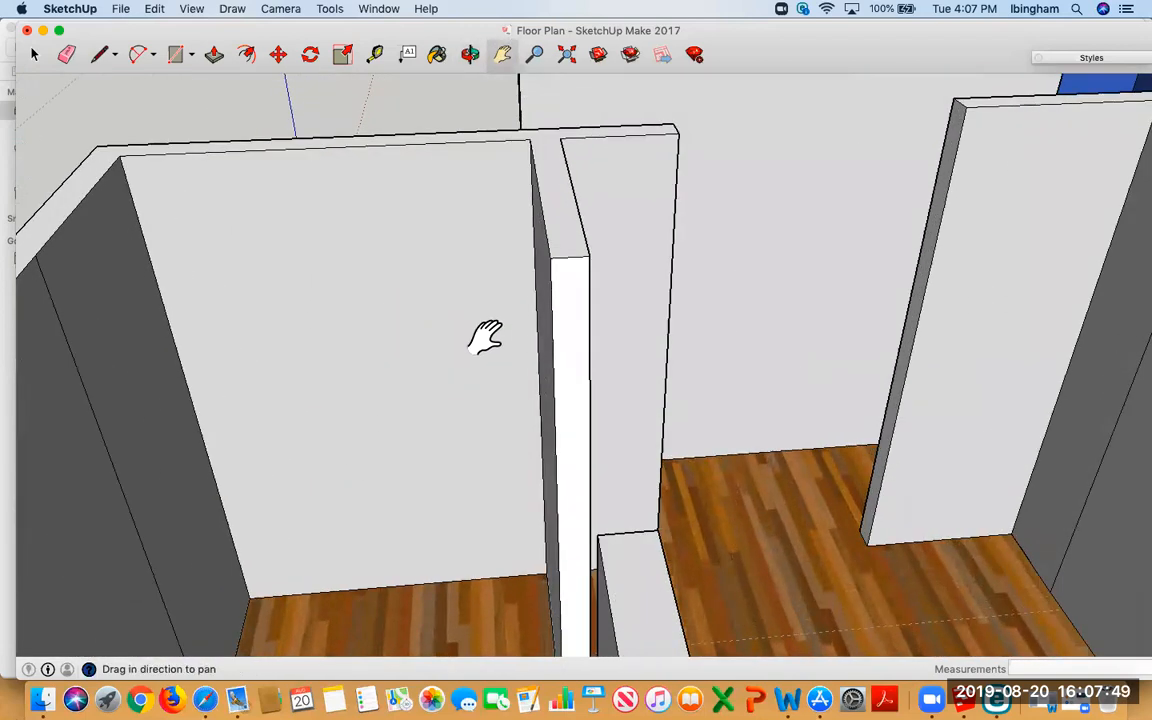
left_click_drag(483, 262, 576, 276)
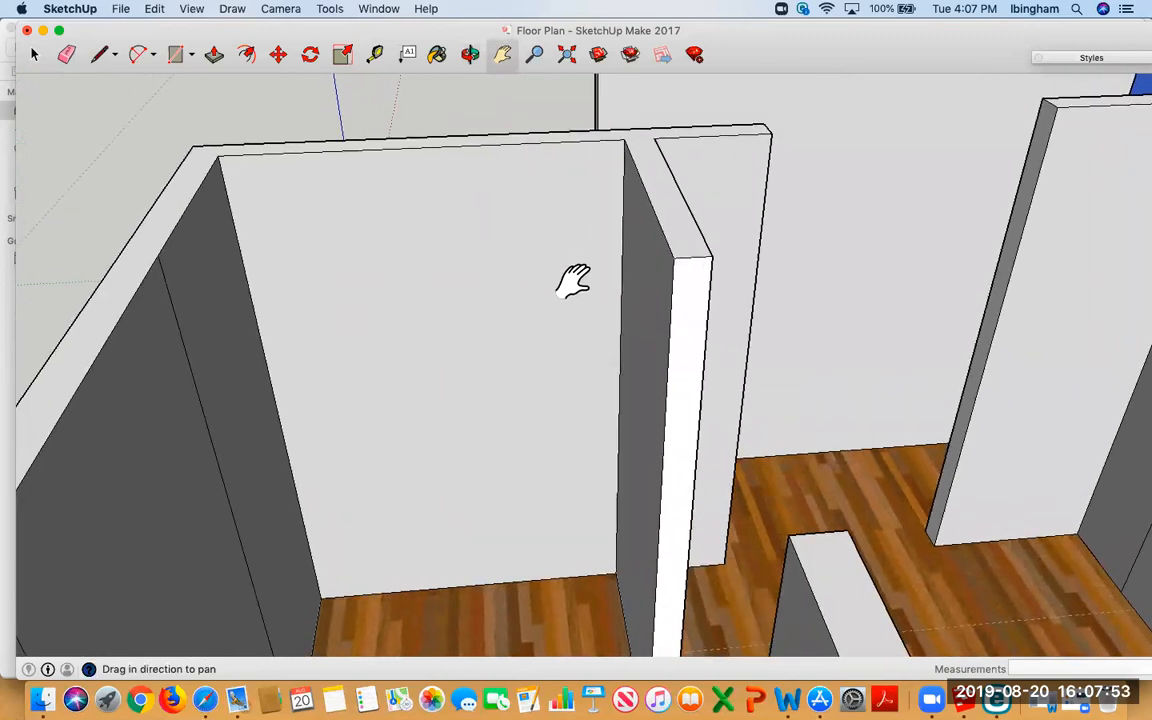
scroll(573, 281, "up", 1)
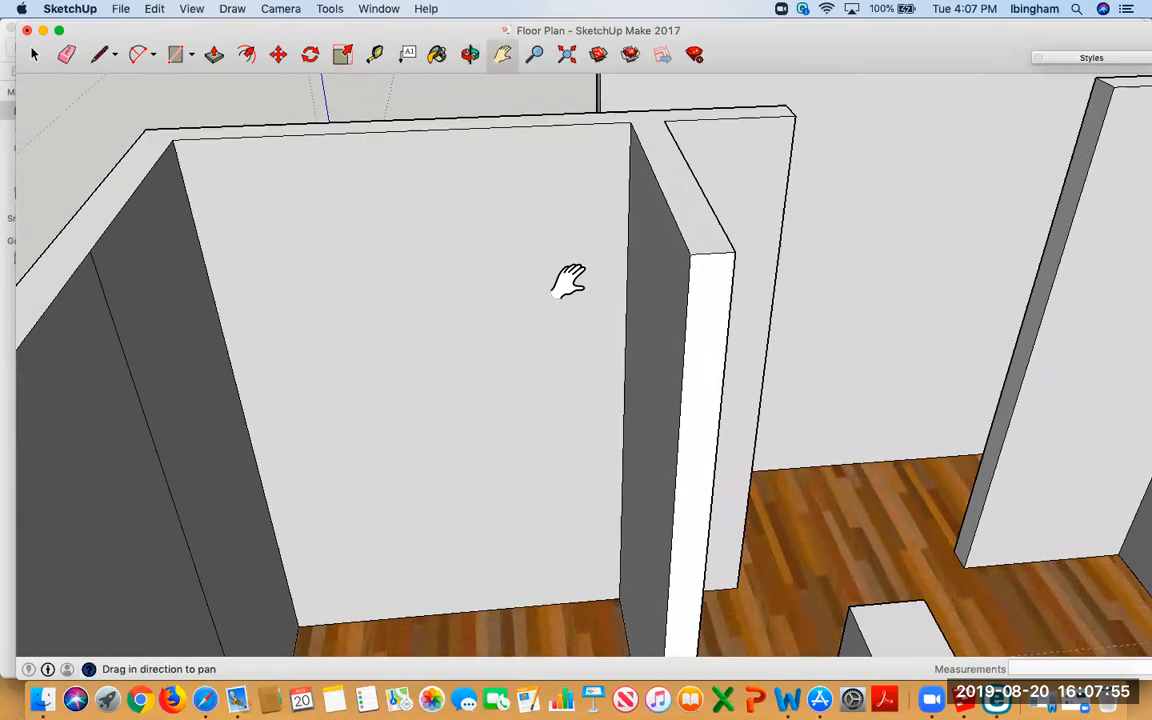
Select the blank wall's face with its edges and draw a rectangle about 4' 4" by 3' 2" on it.
left_click(181, 55)
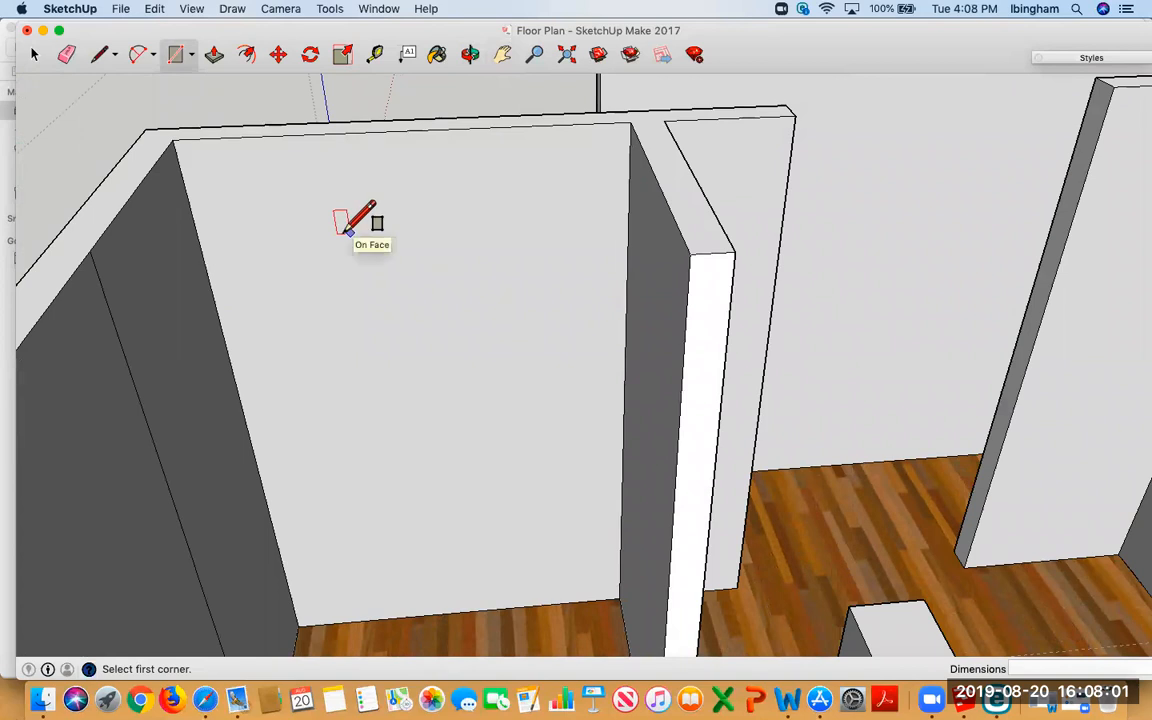
left_click(34, 55)
left_click(337, 302)
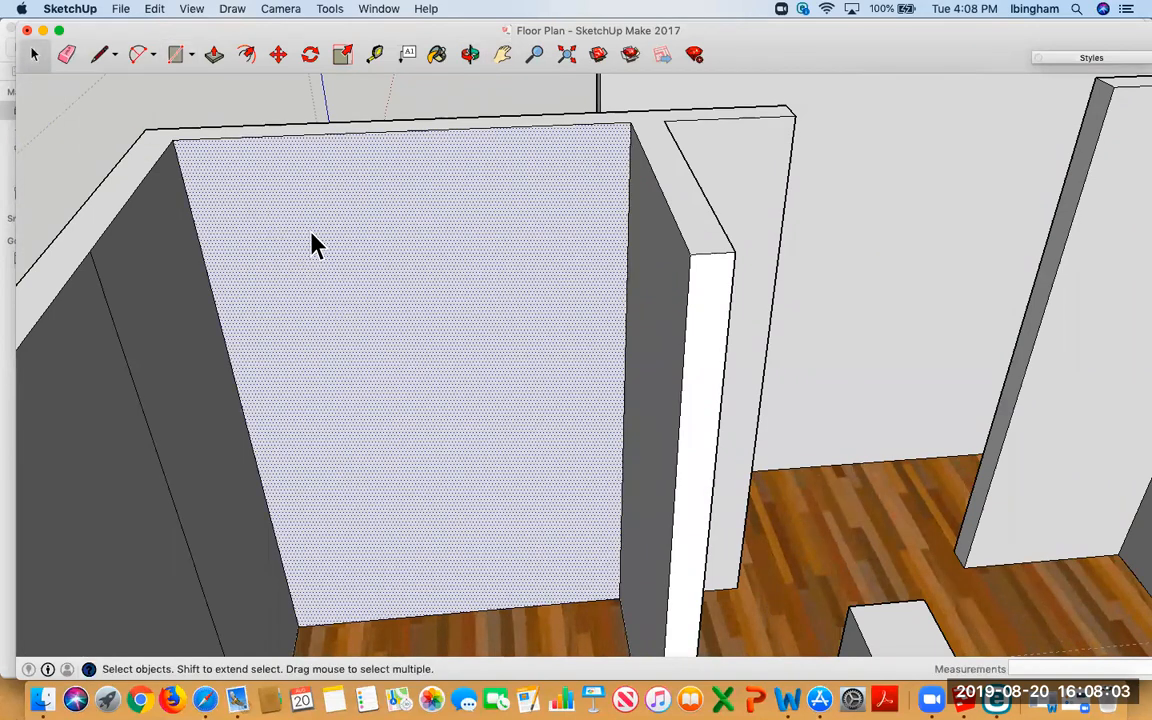
double_click(273, 193)
left_click(265, 190)
double_click(323, 235)
left_click(175, 55)
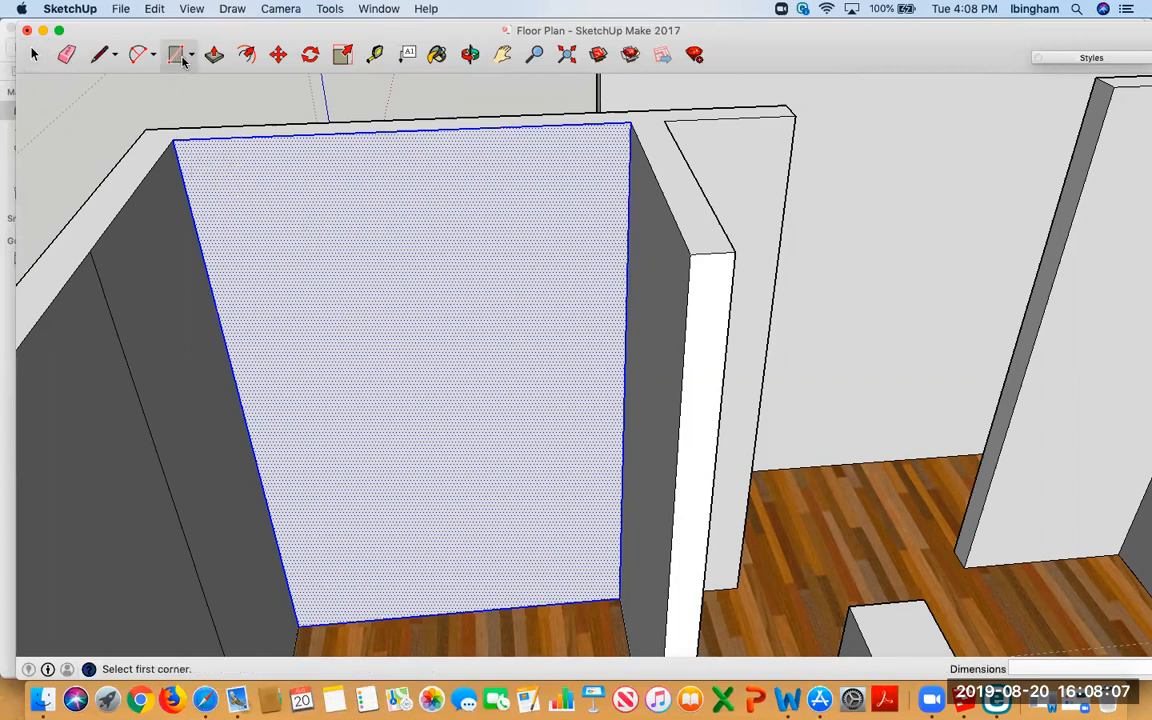
left_click(313, 252)
left_click(529, 457)
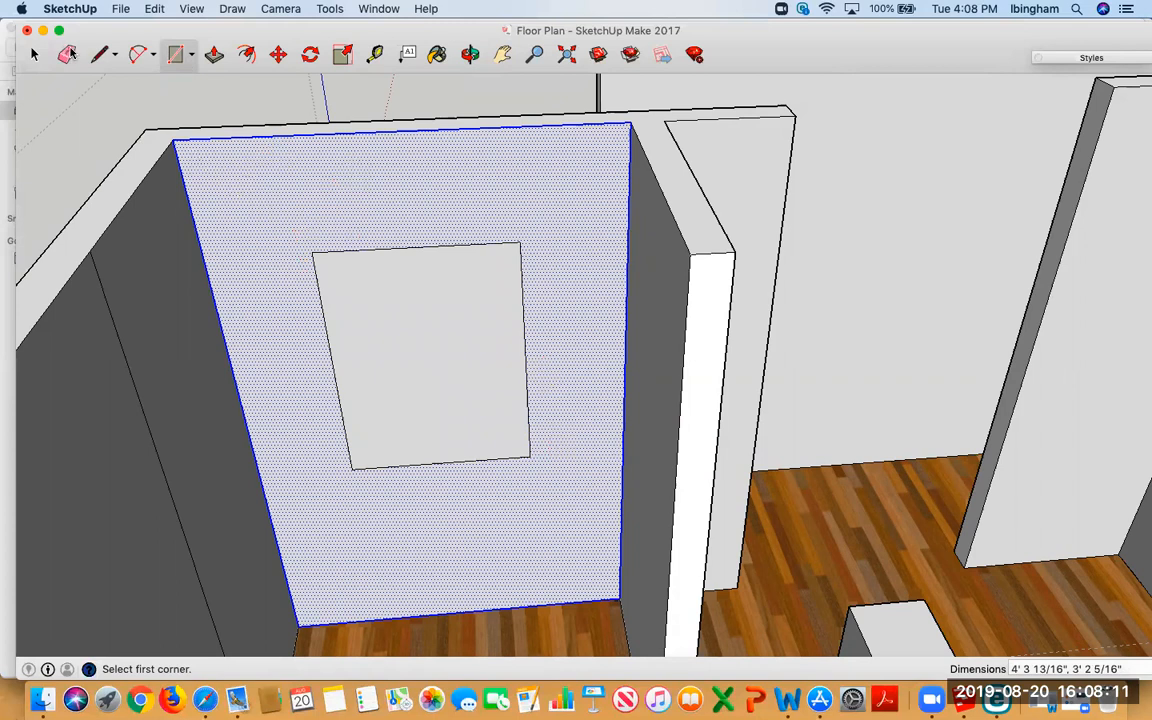
Push the rectangle on the blank wall 6" through the wall to cut an opening.
left_click(37, 56)
left_click(409, 368)
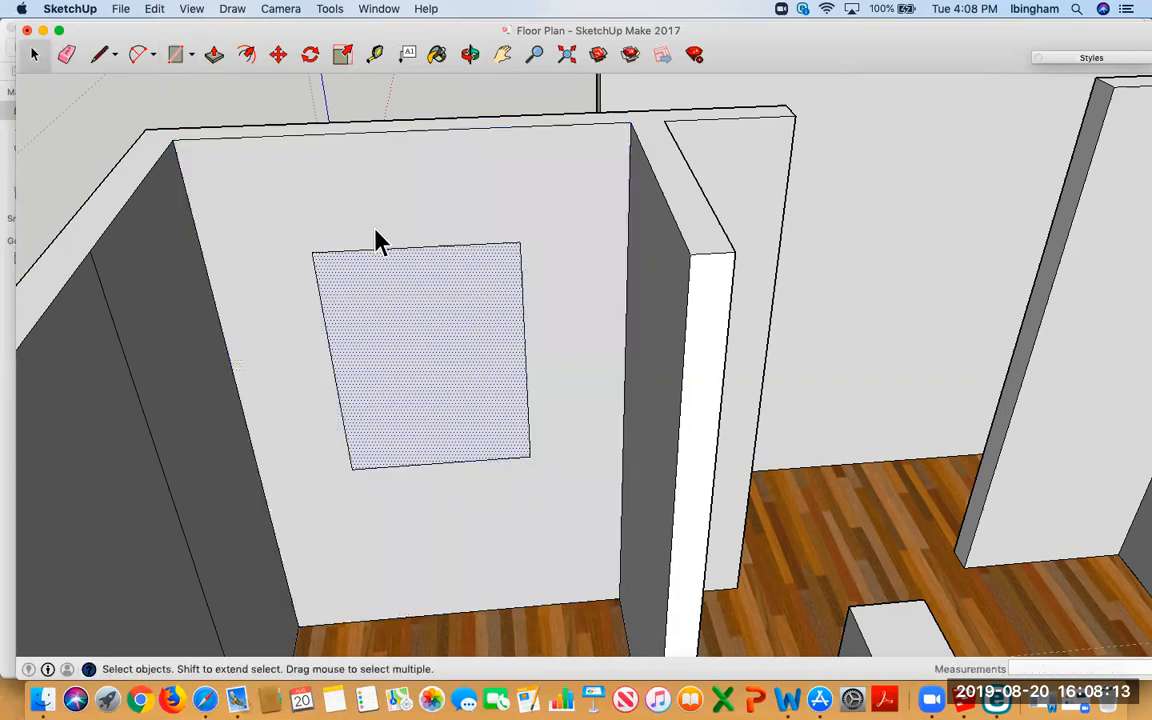
left_click(214, 54)
left_click(425, 395)
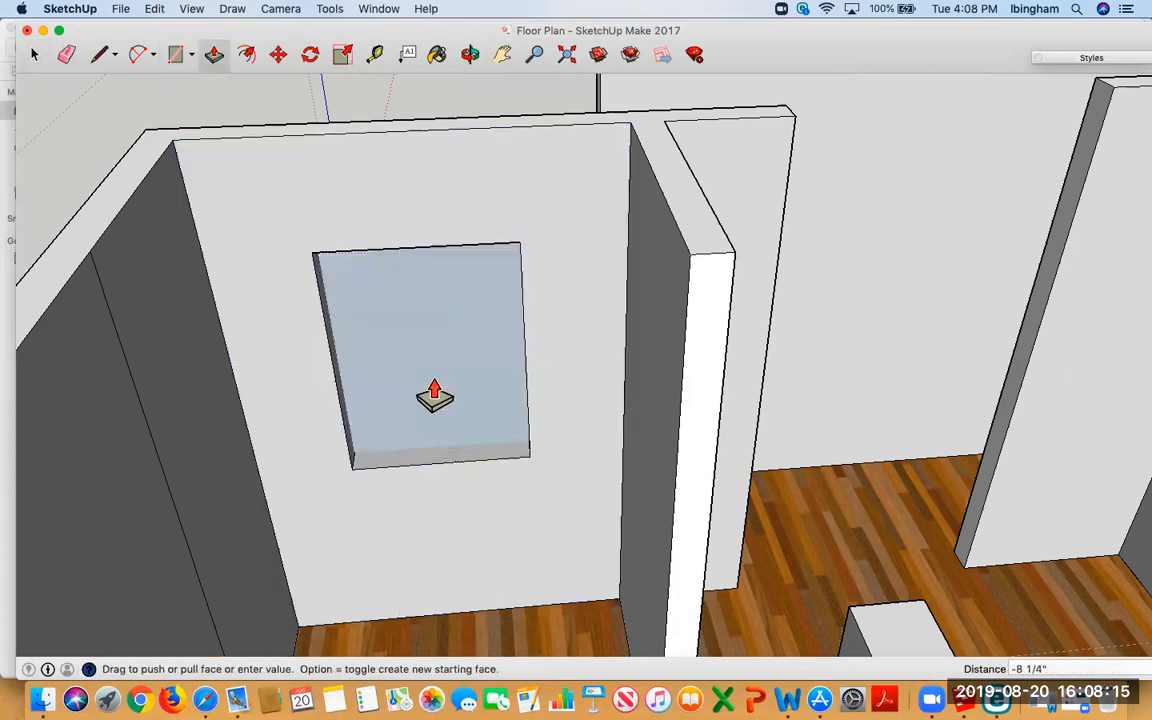
left_click(400, 343)
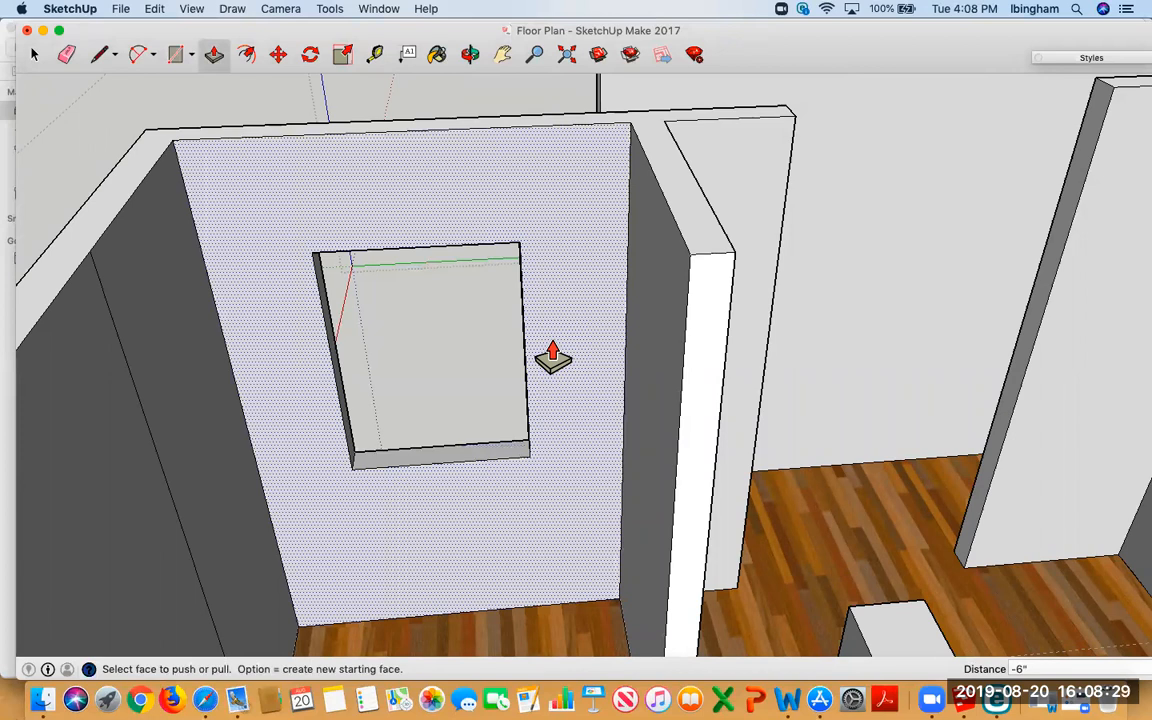
Undo the opening and the rectangle on the blank wall.
key("super+z")
key("super+z")
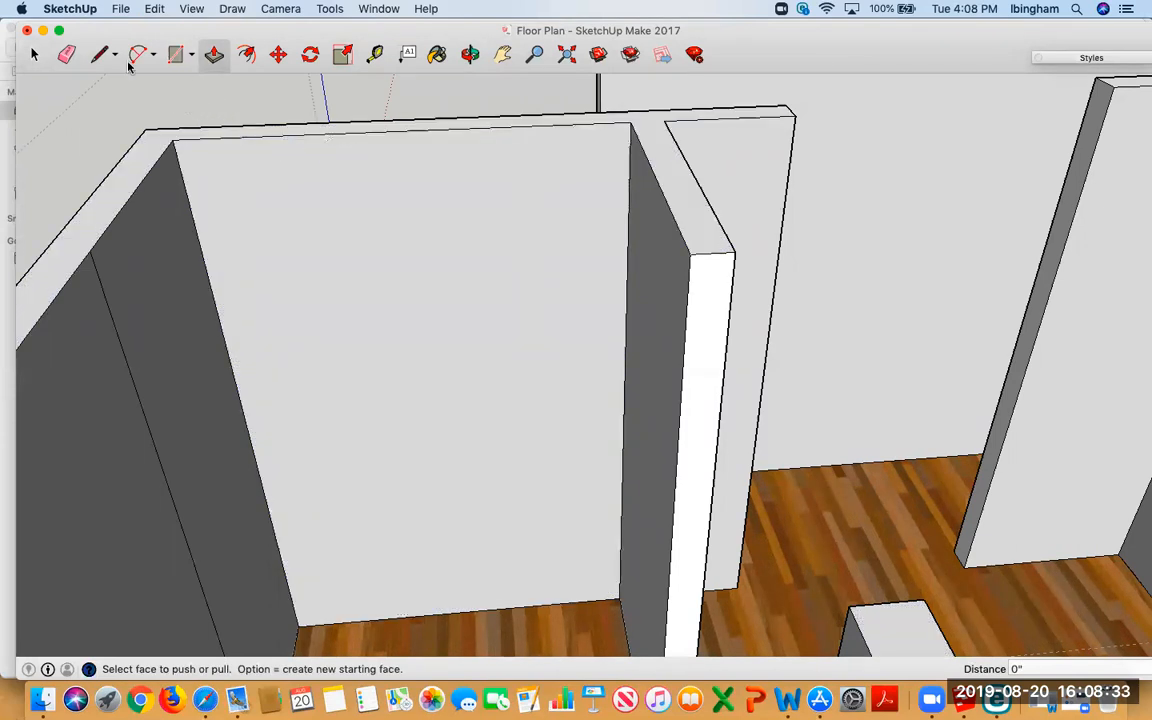
Draw a 61" by 67" rectangle on the blank wall, starting near its upper corner beside the dark side wall.
left_click(175, 54)
left_click(292, 236)
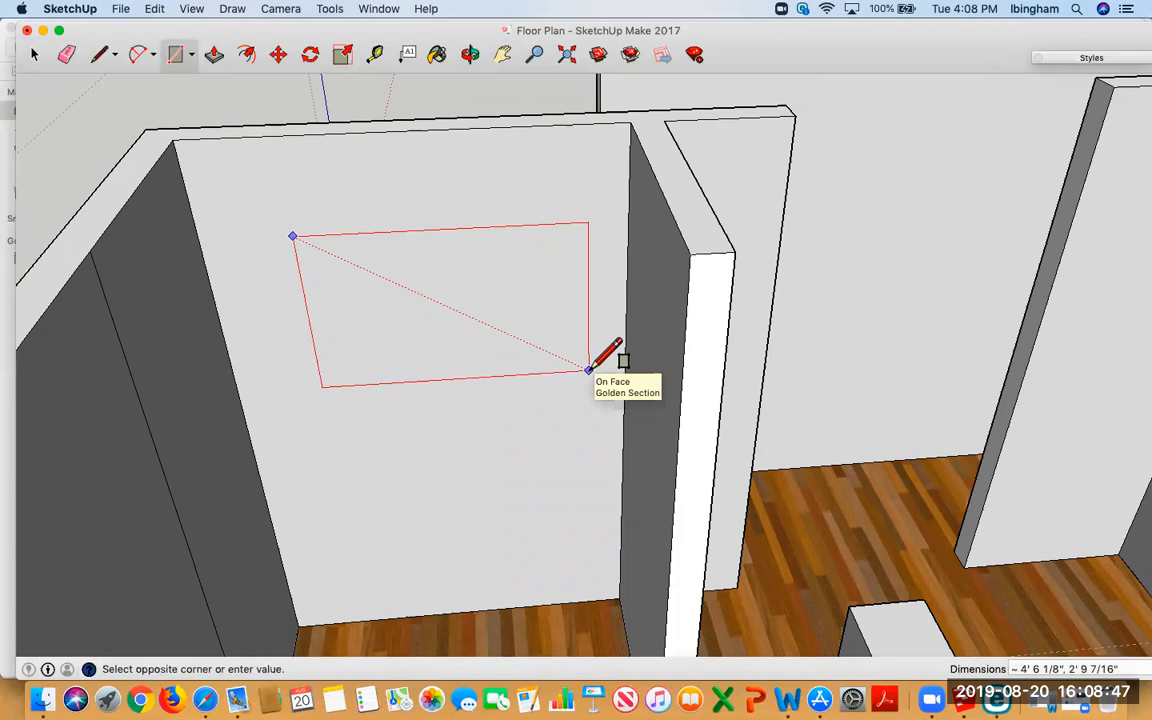
type("67\",")
key("Return")
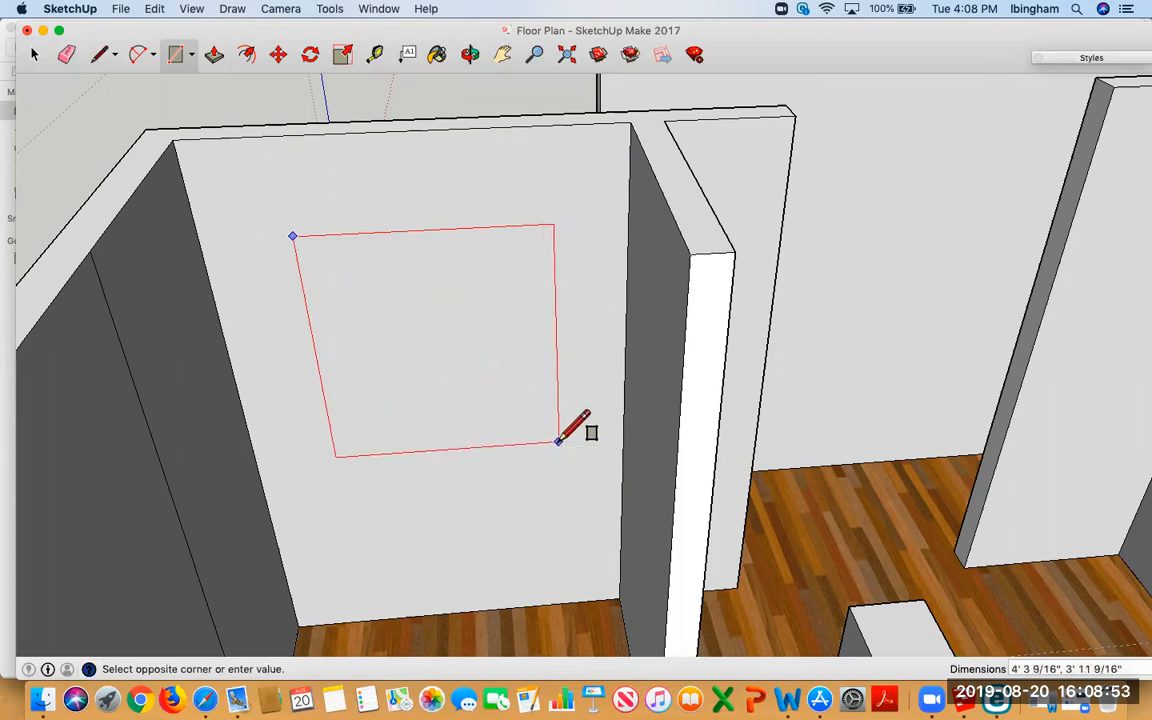
type("61")
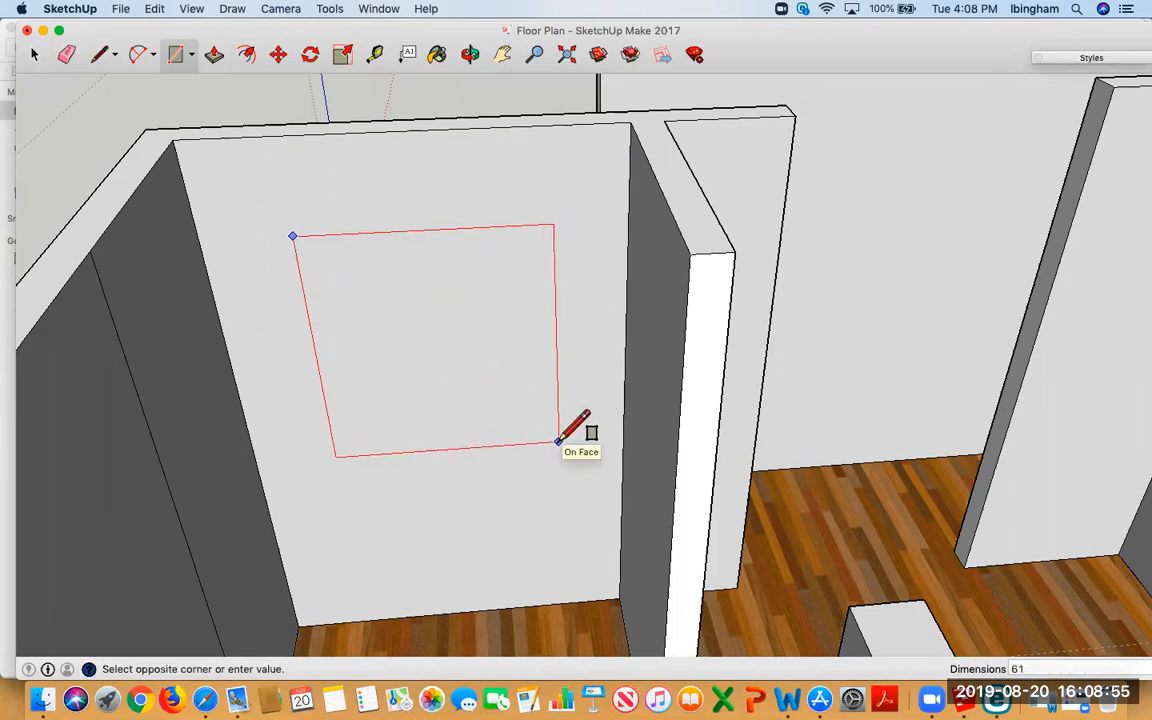
type("\", 67\"")
key("Return")
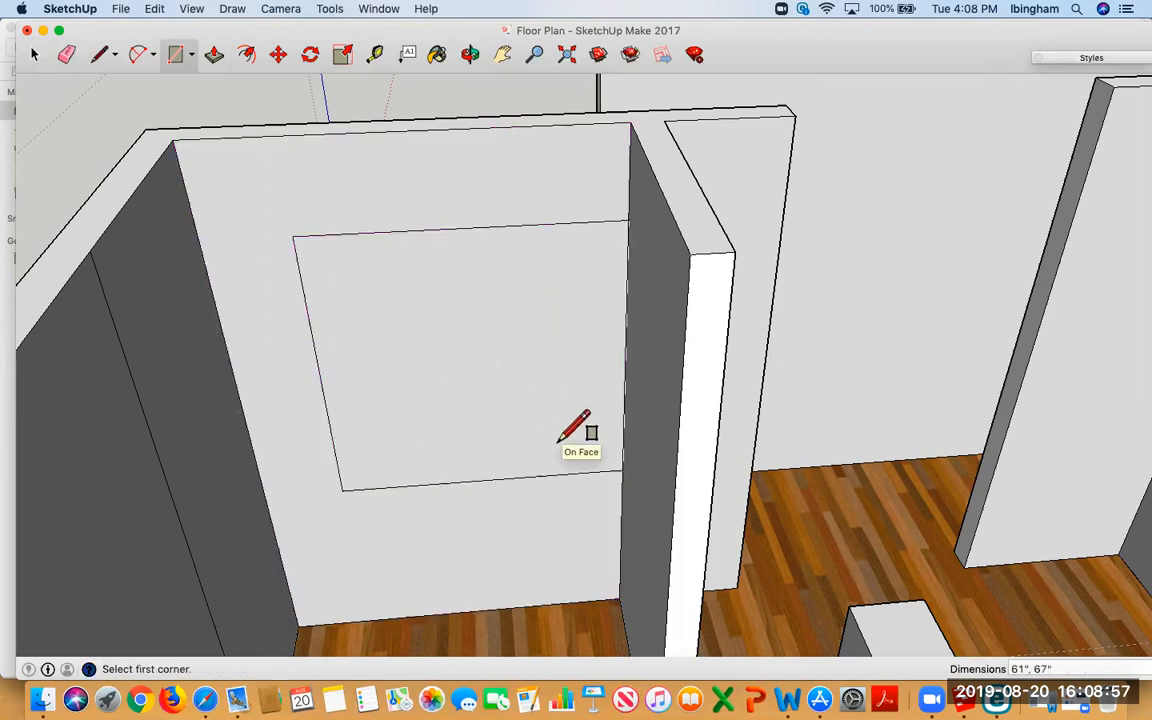
Measure the vertical edge of the rectangle on the blank wall.
left_click(374, 54)
left_click(292, 236)
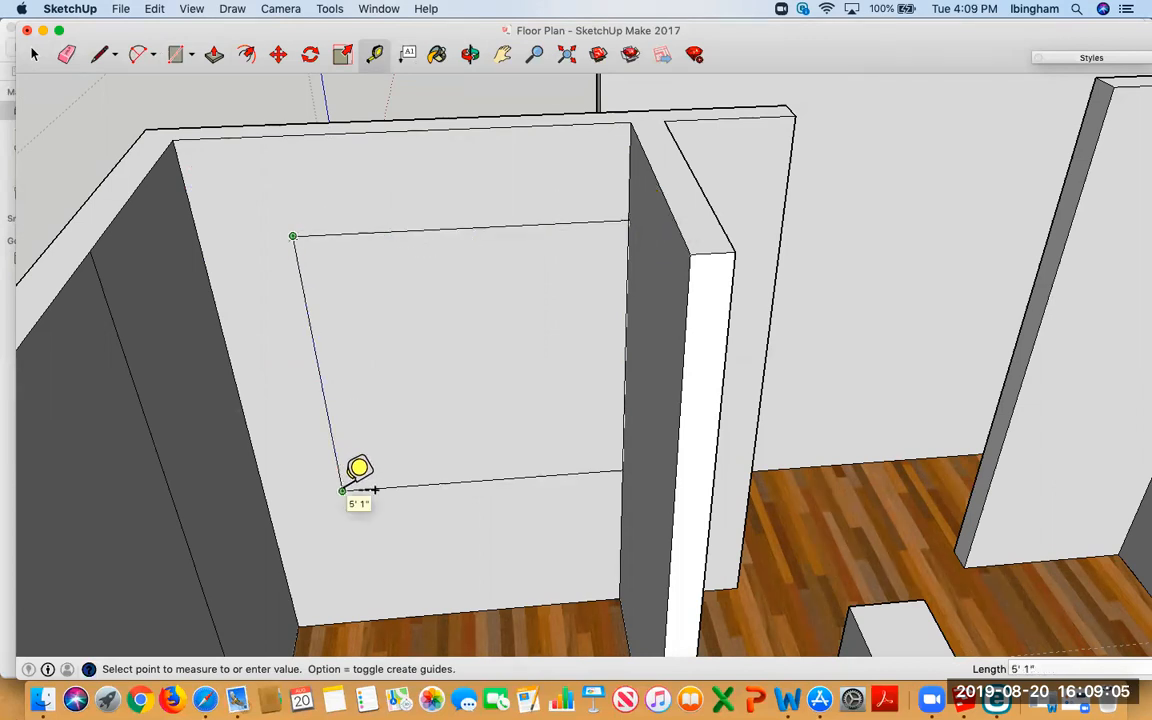
left_click(342, 490)
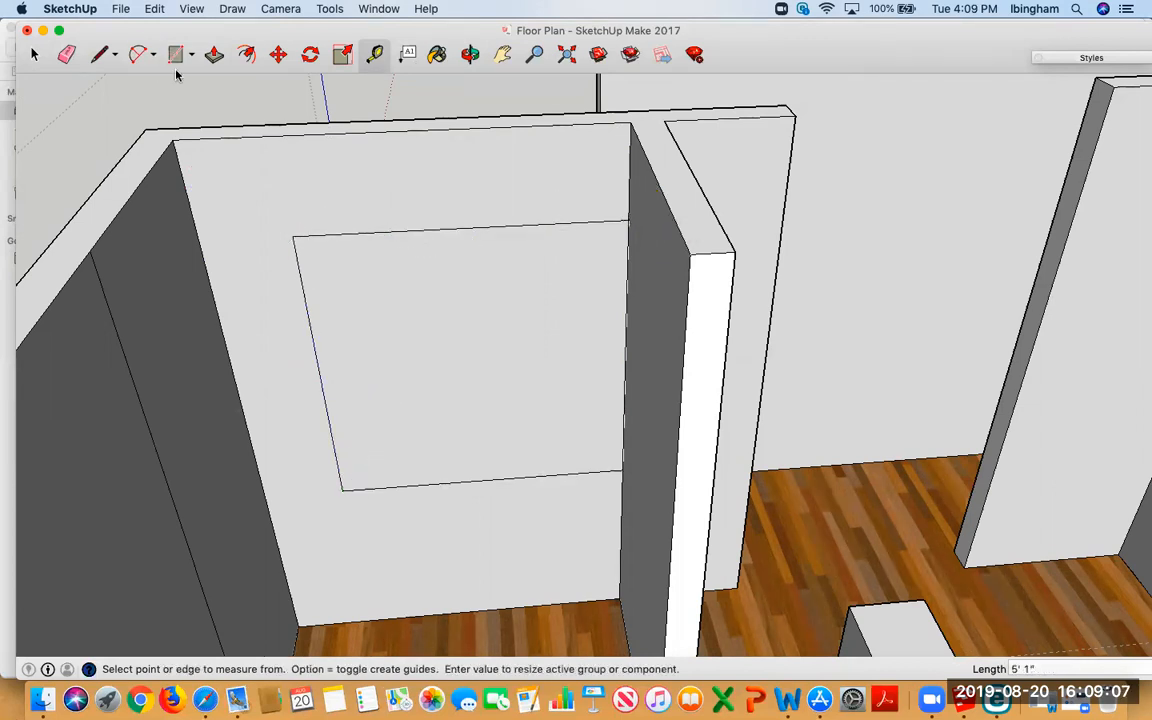
Move the rectangle on the blank wall straight up by about 11".
left_click(34, 54)
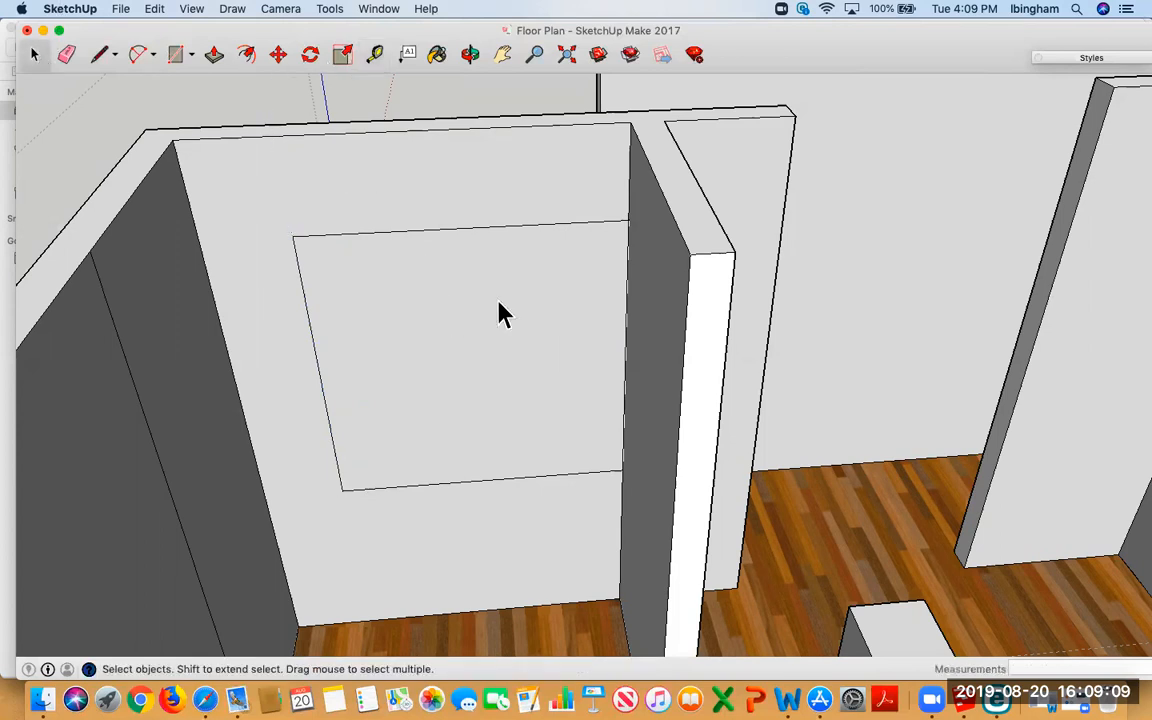
left_click(340, 250)
left_click(277, 54)
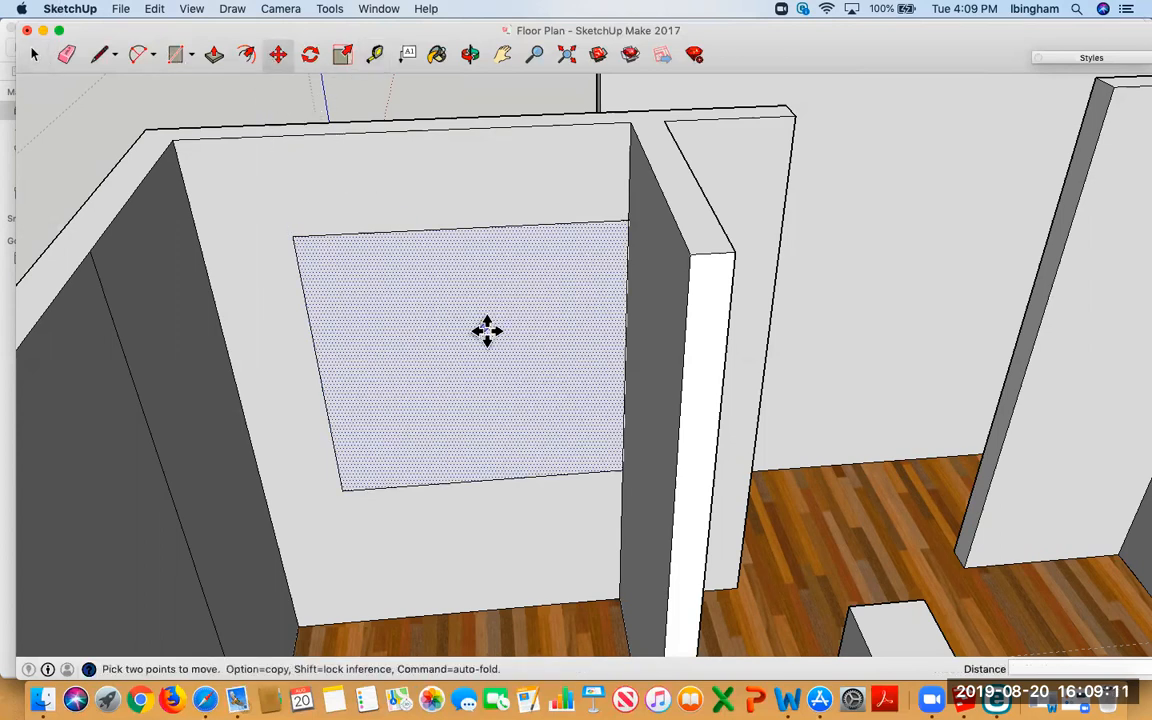
left_click(486, 329)
scroll(380, 303, "up", 2)
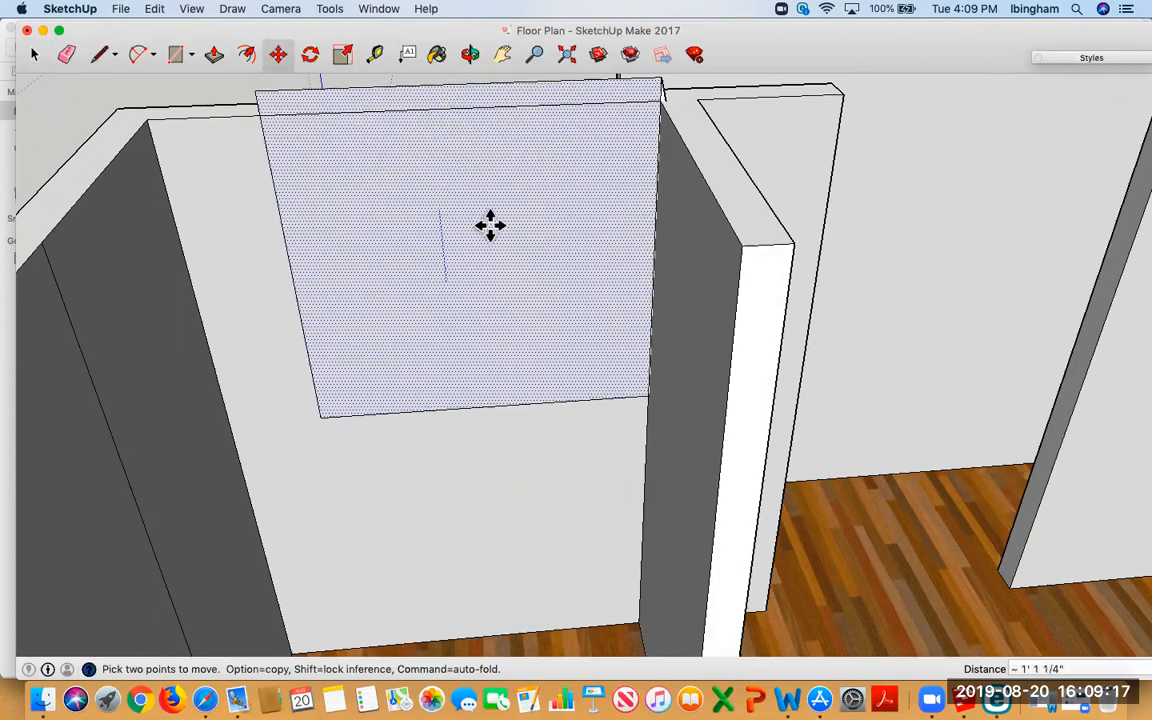
scroll(493, 217, "down", 3)
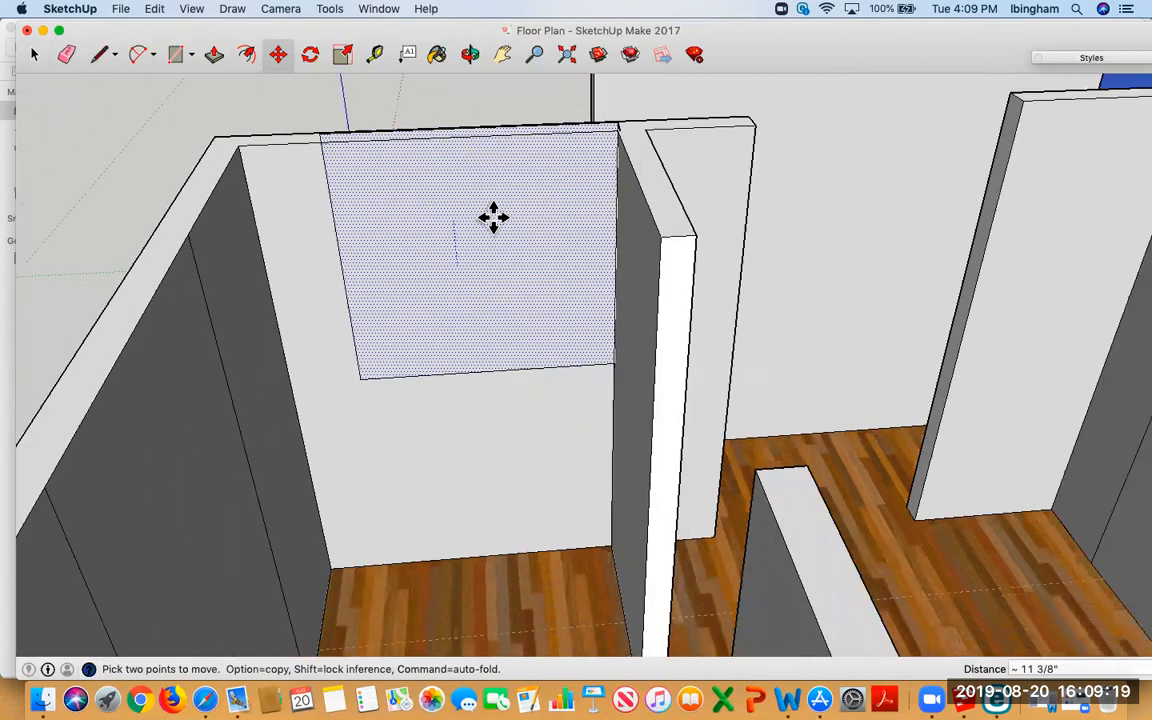
Undo the upward move and the rectangle on the blank wall.
key("super+z")
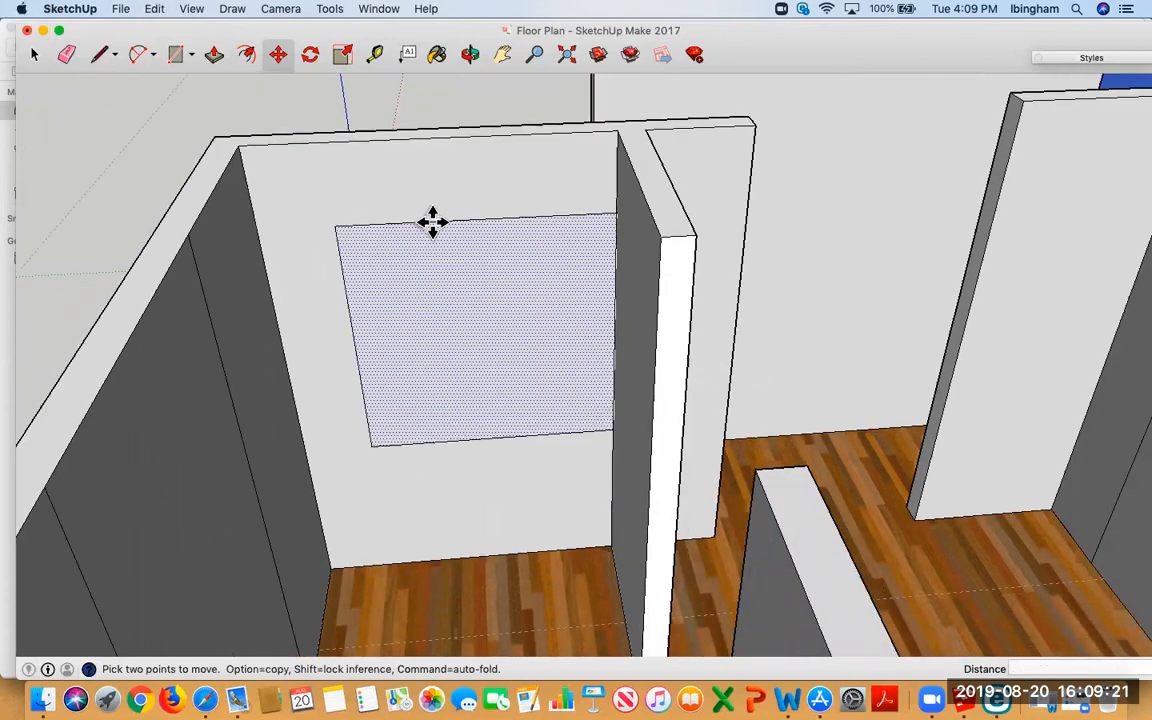
key("super+z")
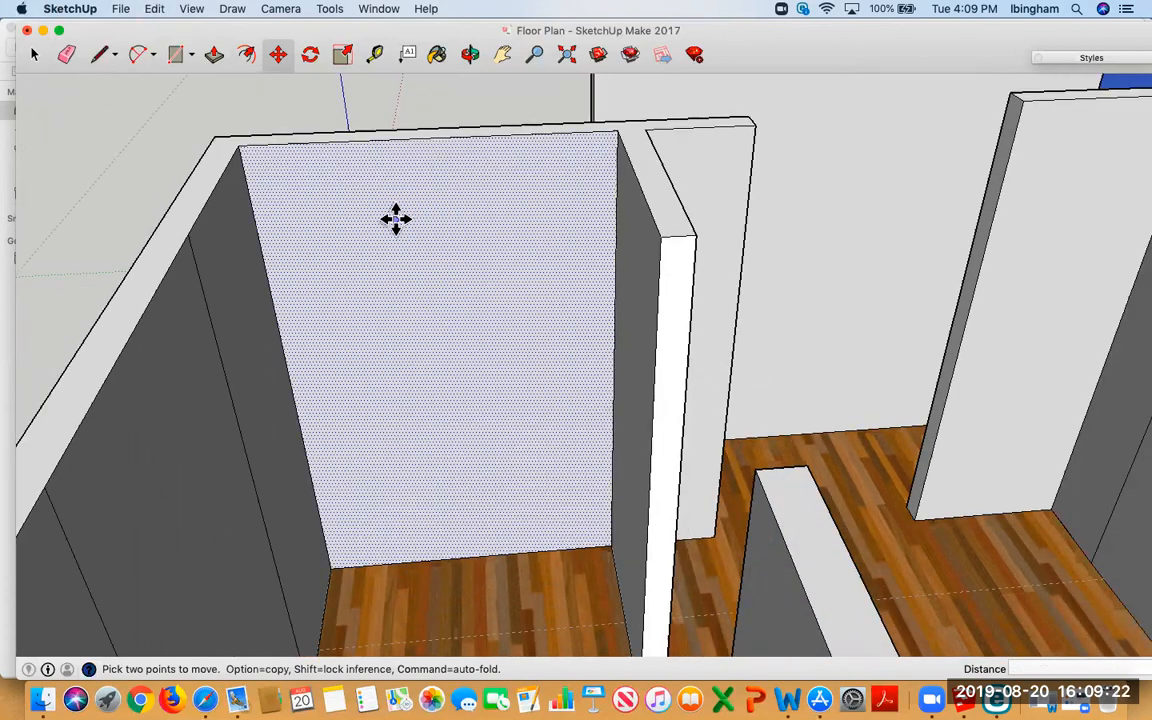
Draw a 67" by 61" rectangle on the blank wall, starting near its upper corner beside the dark side wall.
left_click(176, 56)
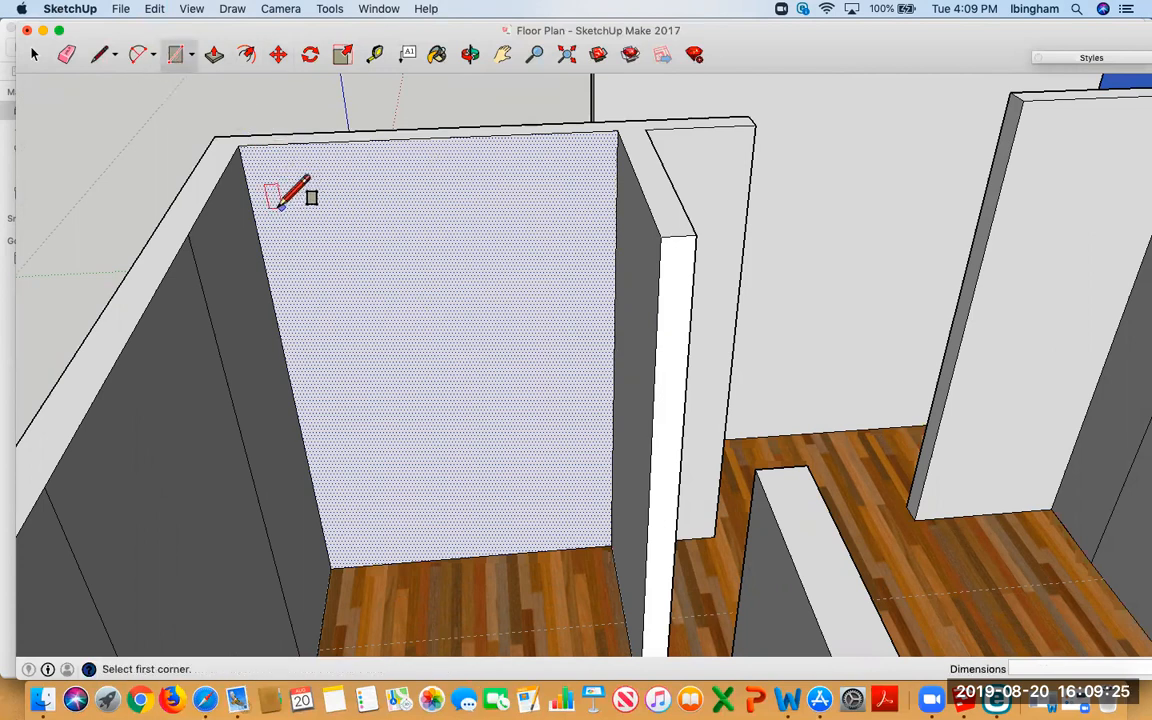
left_click(271, 203)
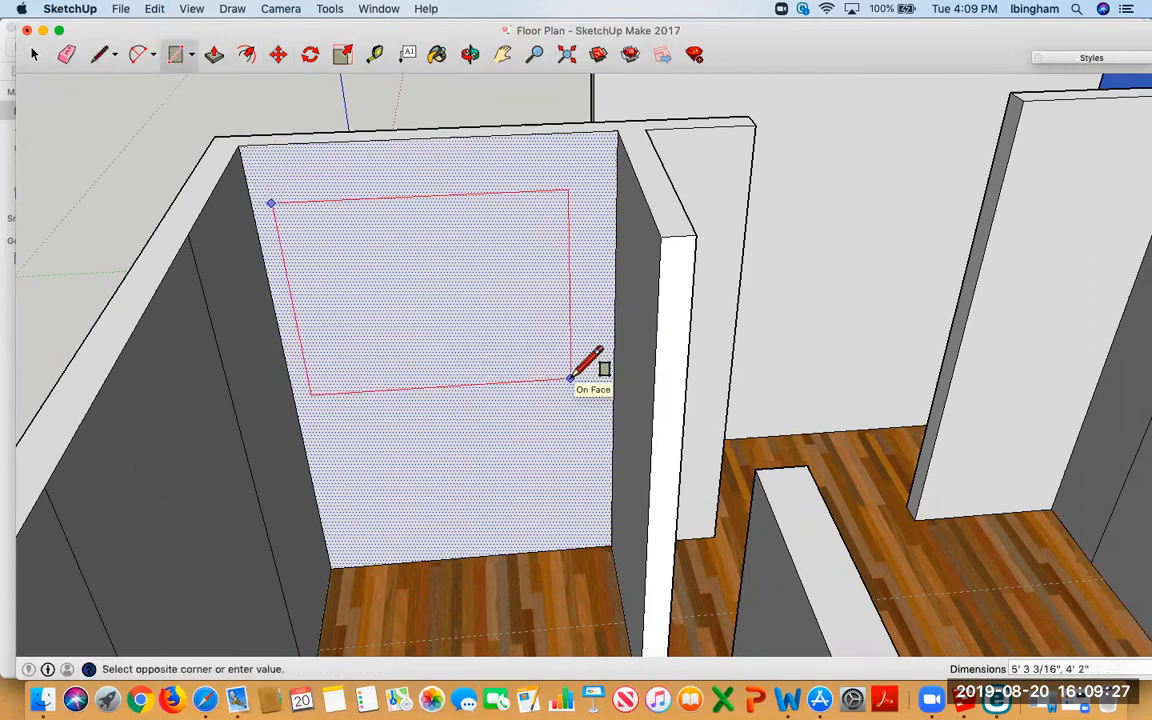
type("67\", 61")
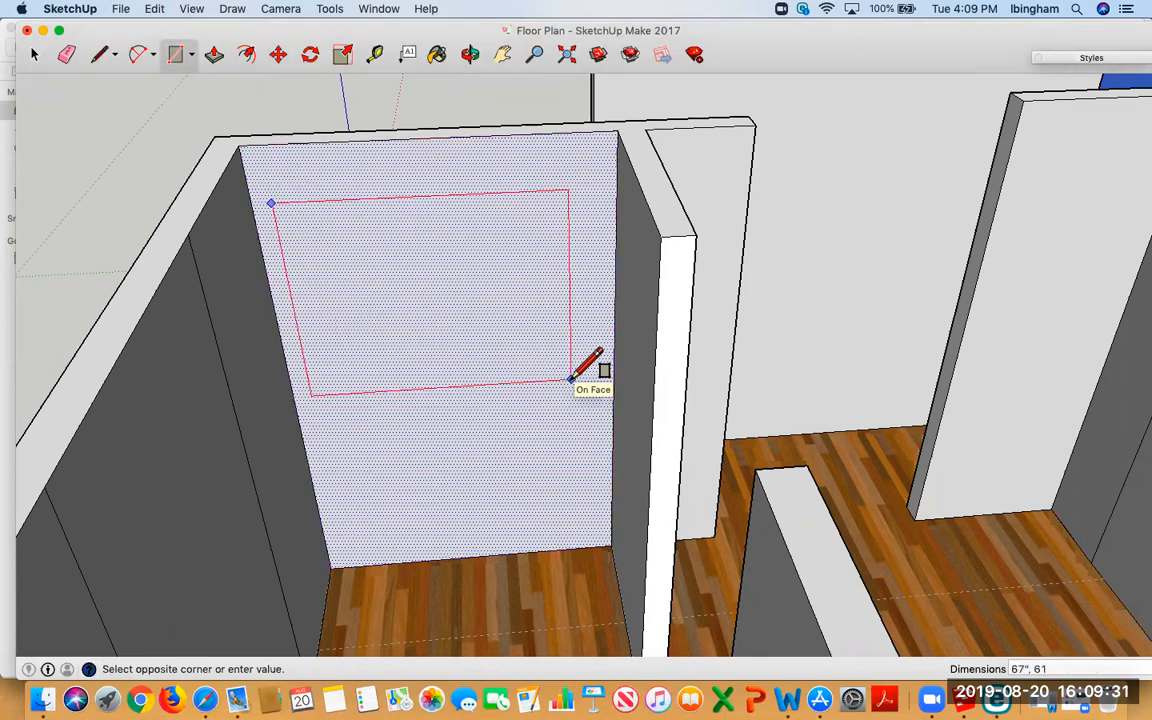
type("\"")
key("Return")
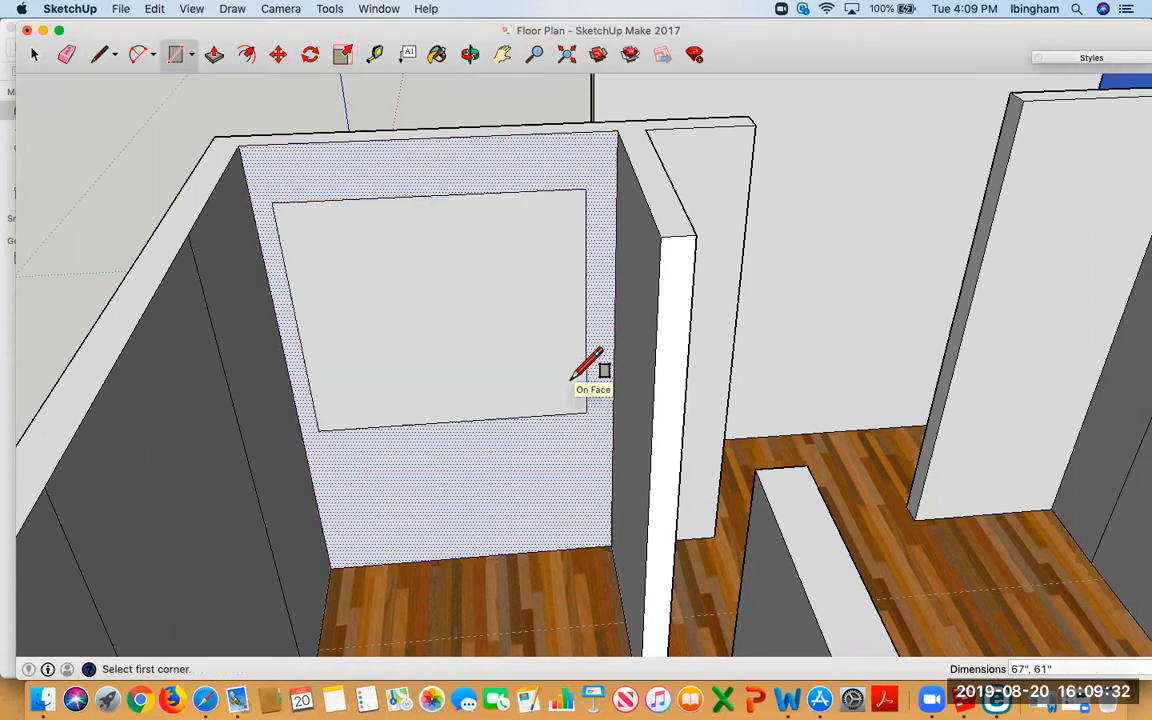
Measure the upper edge of the rectangle on the blank wall from corner to corner.
left_click(375, 54)
left_click(271, 203)
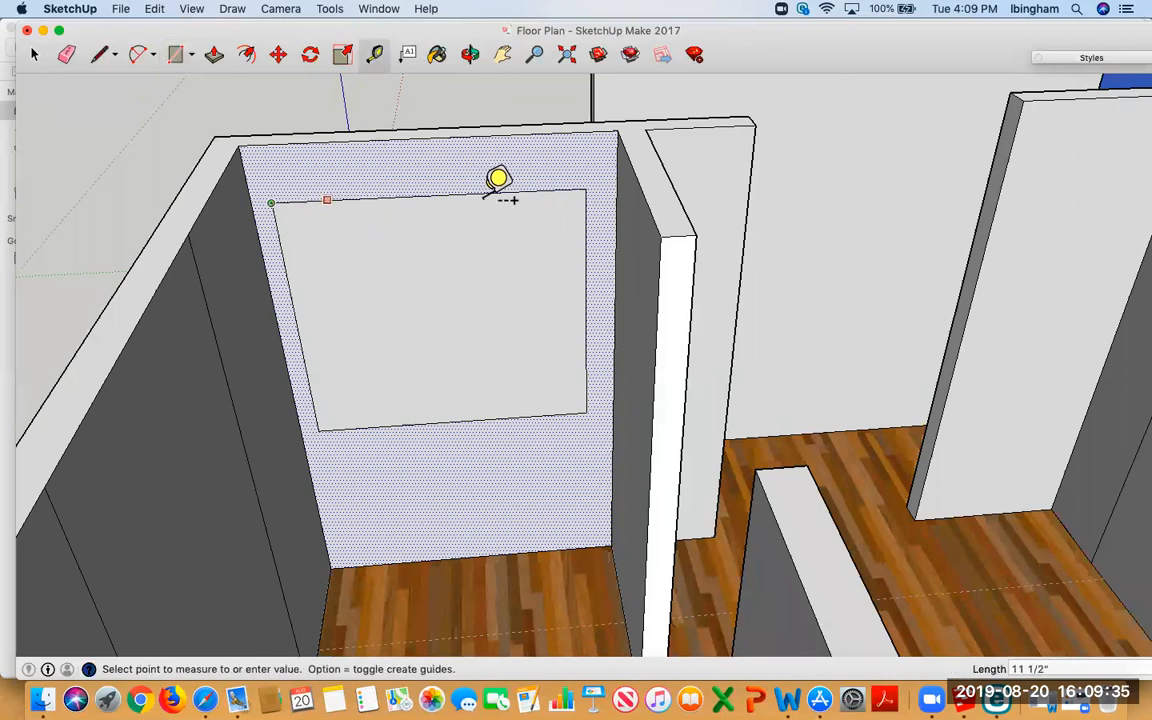
left_click(586, 189)
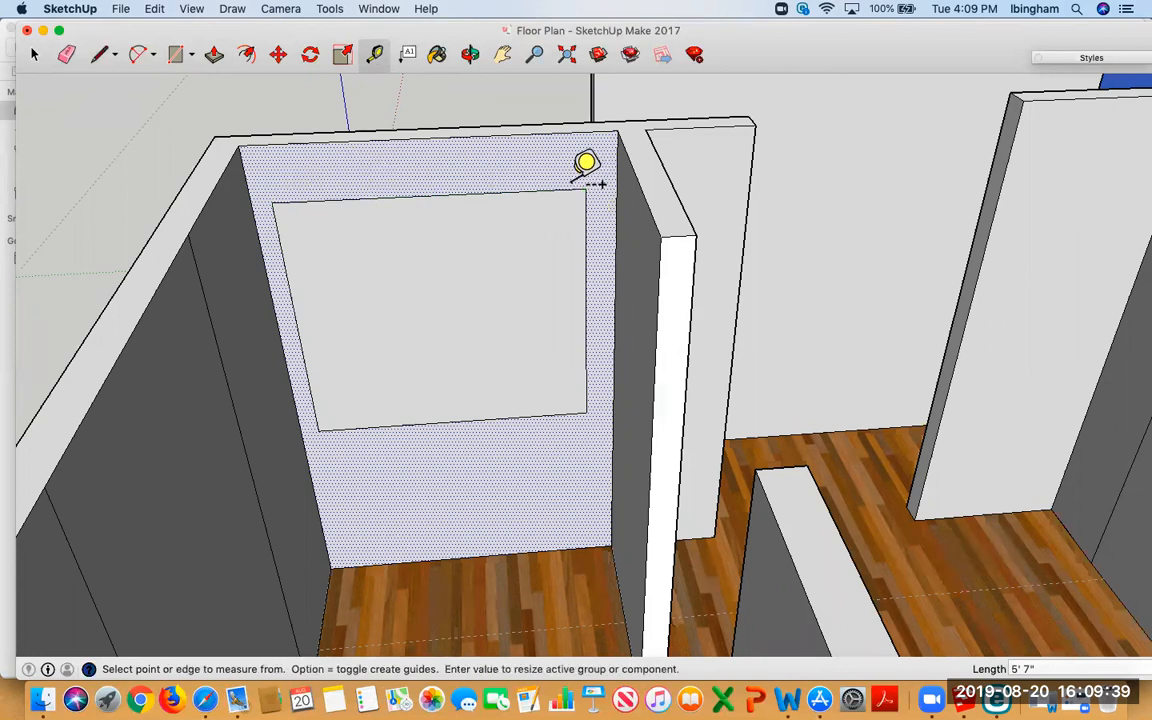
Try to move the rectangle on the blank wall, and undo both the move and the rectangle.
left_click(278, 54)
left_click(390, 280)
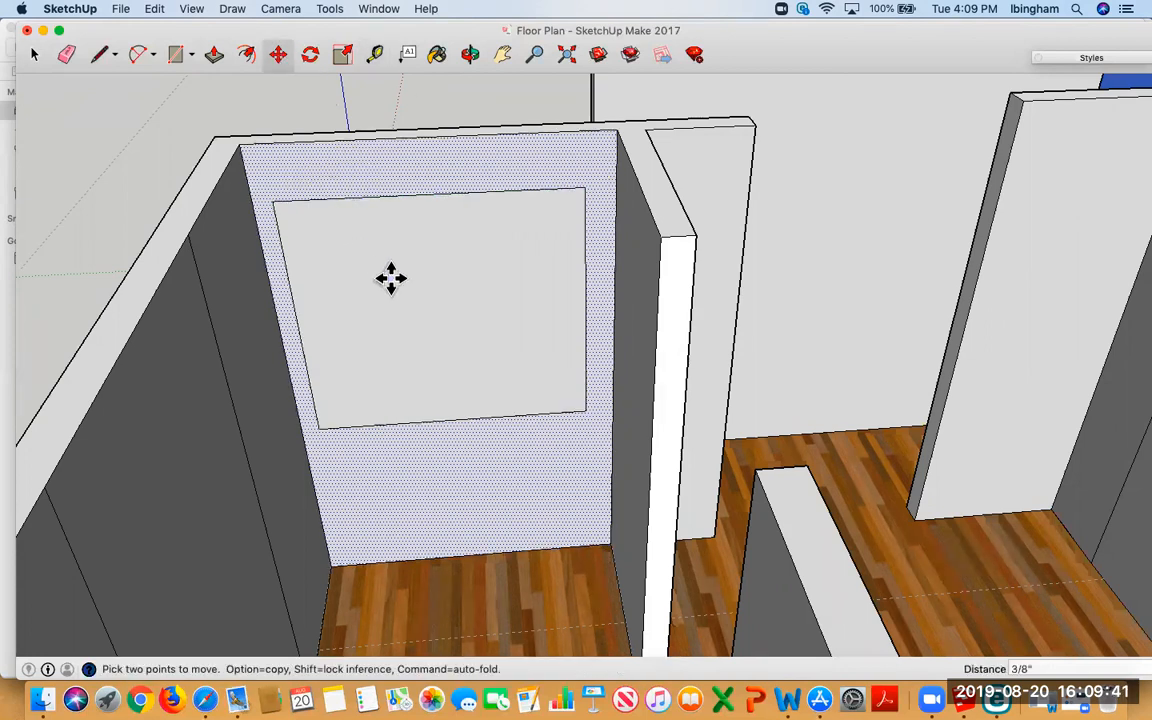
left_click(394, 272)
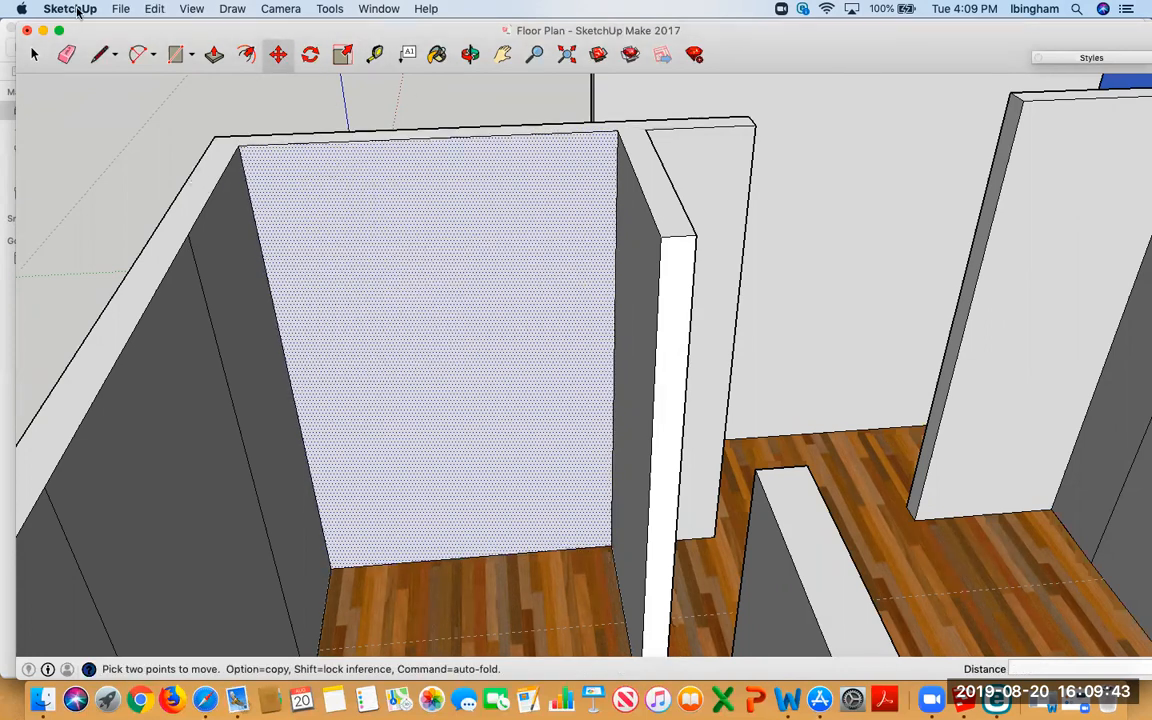
Close the wall group and draw a separate 67" by 61" rectangle over the blank wall.
key("Escape")
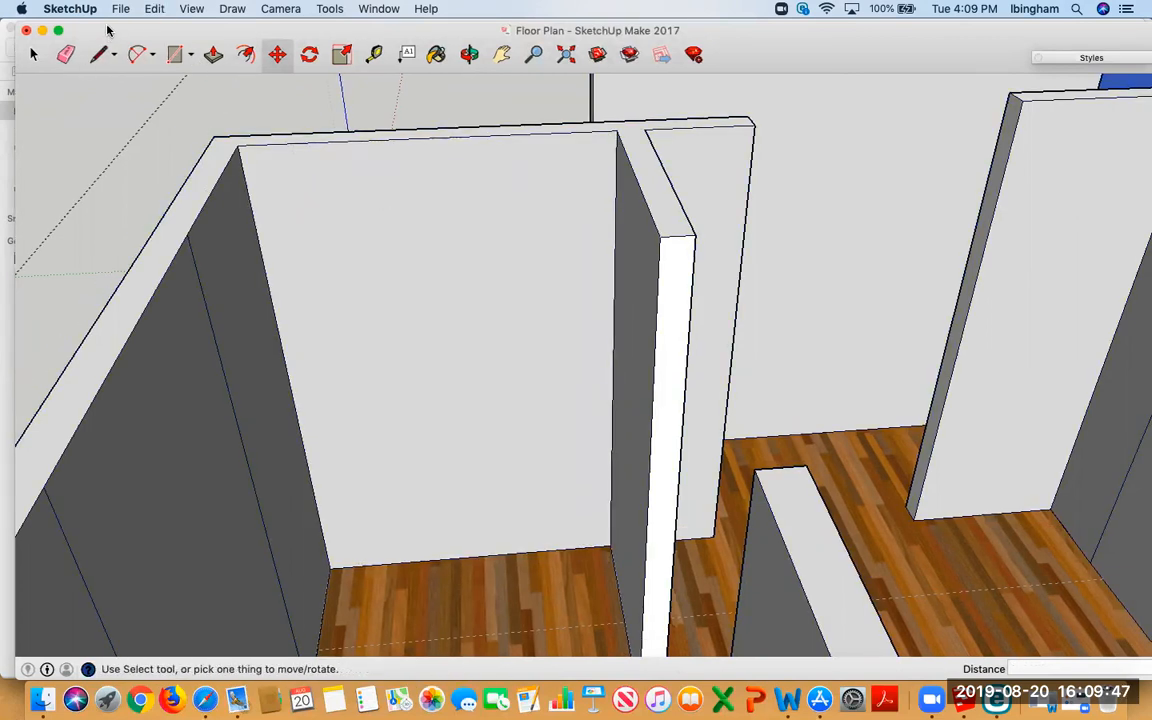
left_click_drag(110, 35, 108, 25)
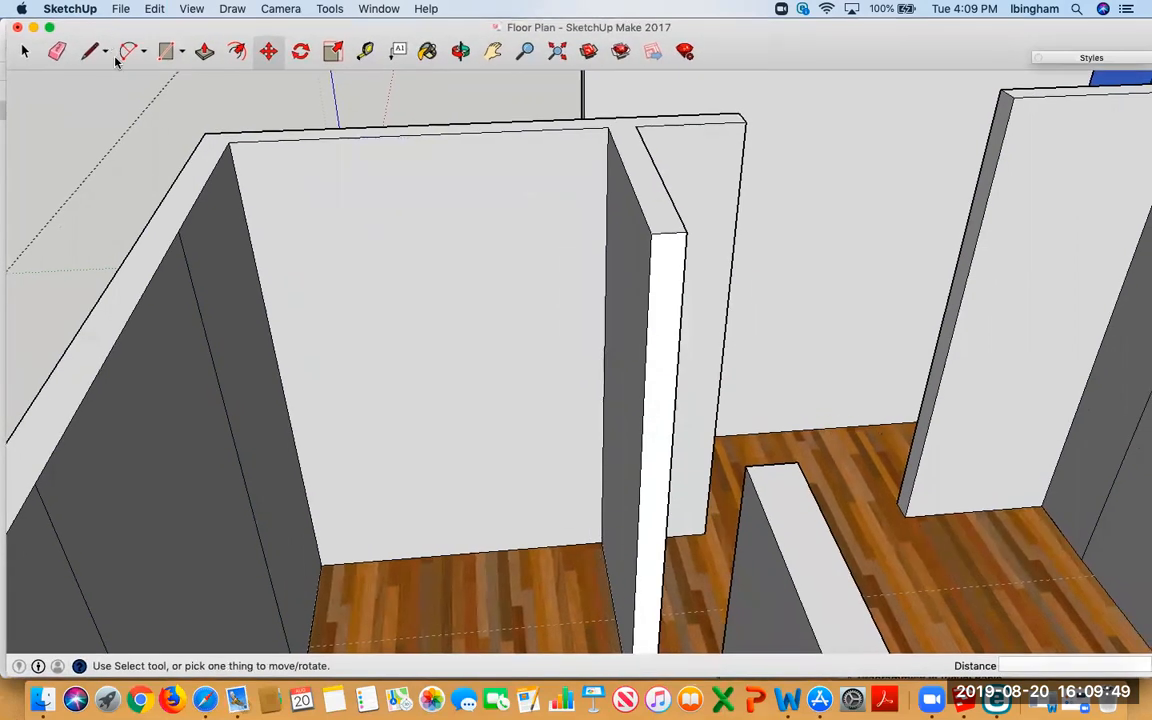
left_click(170, 55)
left_click(284, 183)
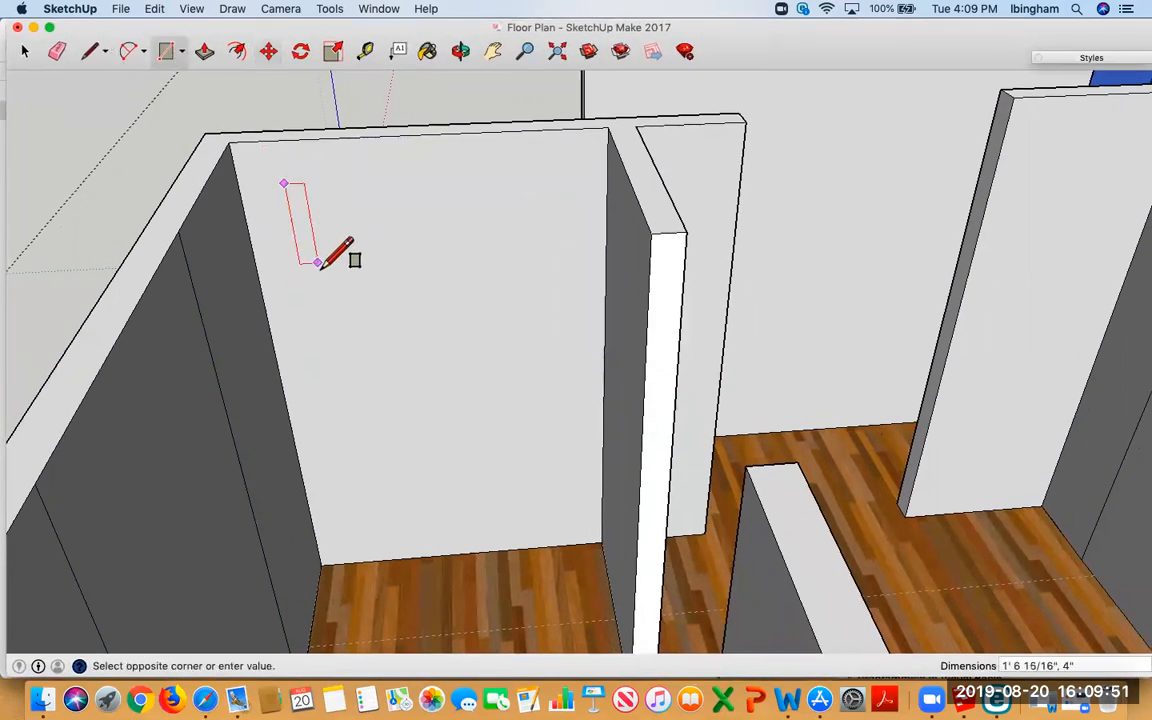
key("Escape")
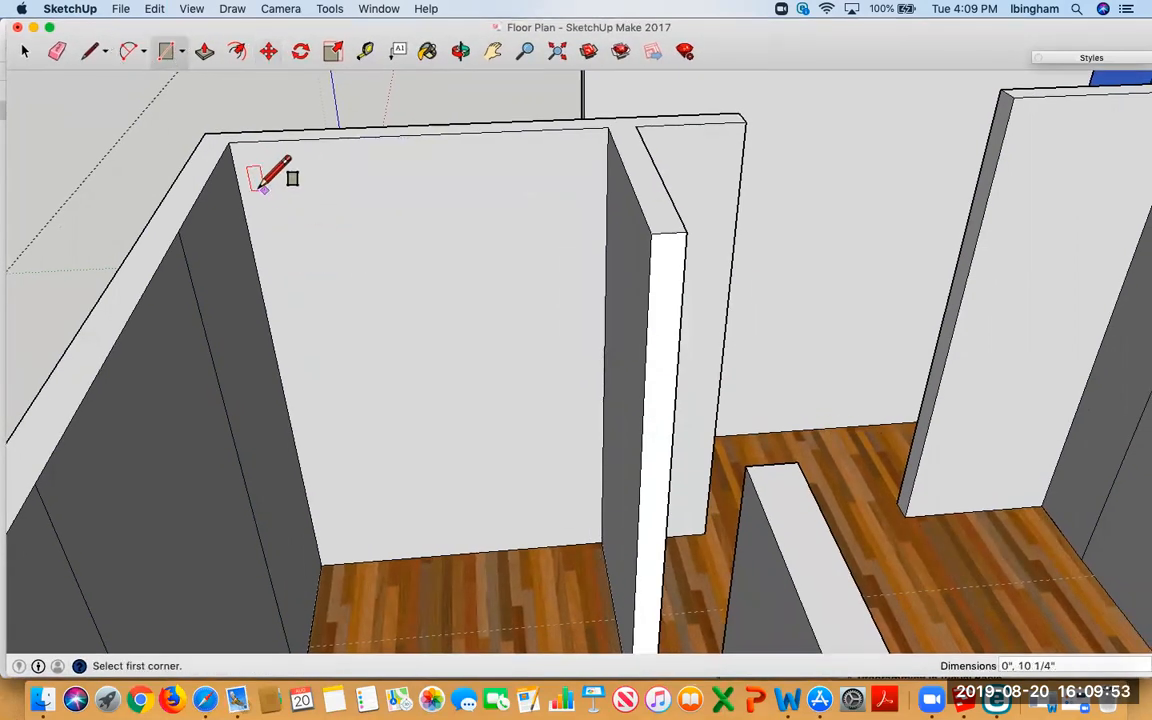
left_click(259, 183)
type("67\",")
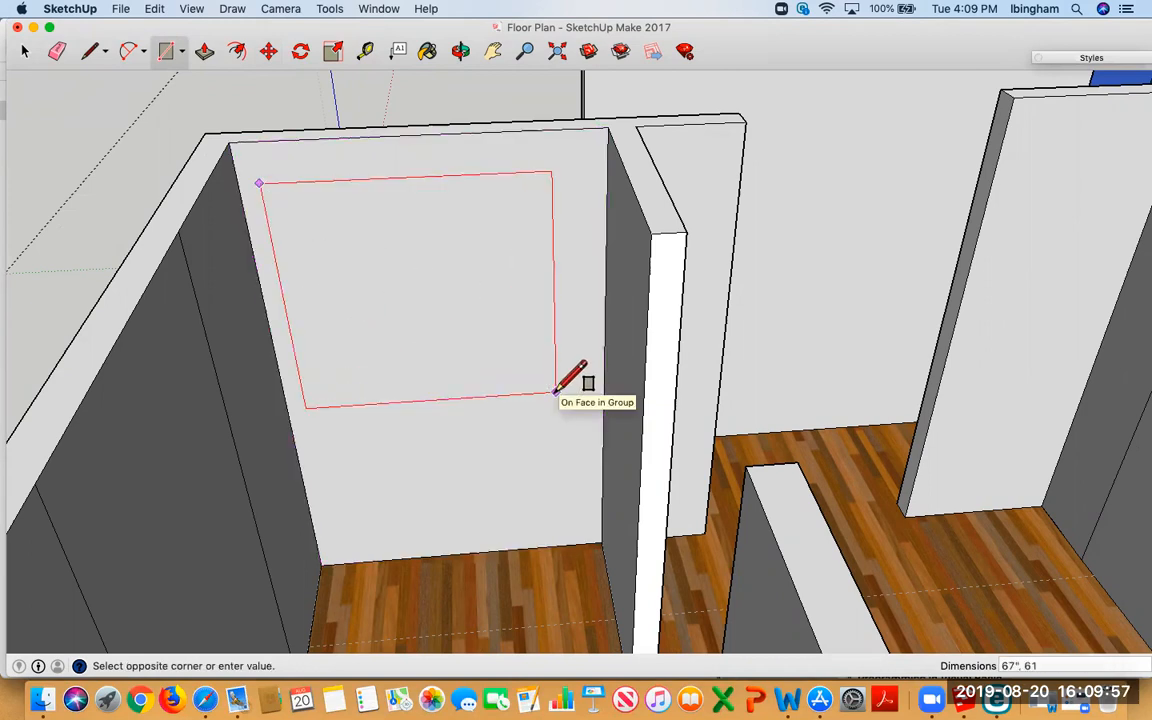
type(" 61")
key("Return")
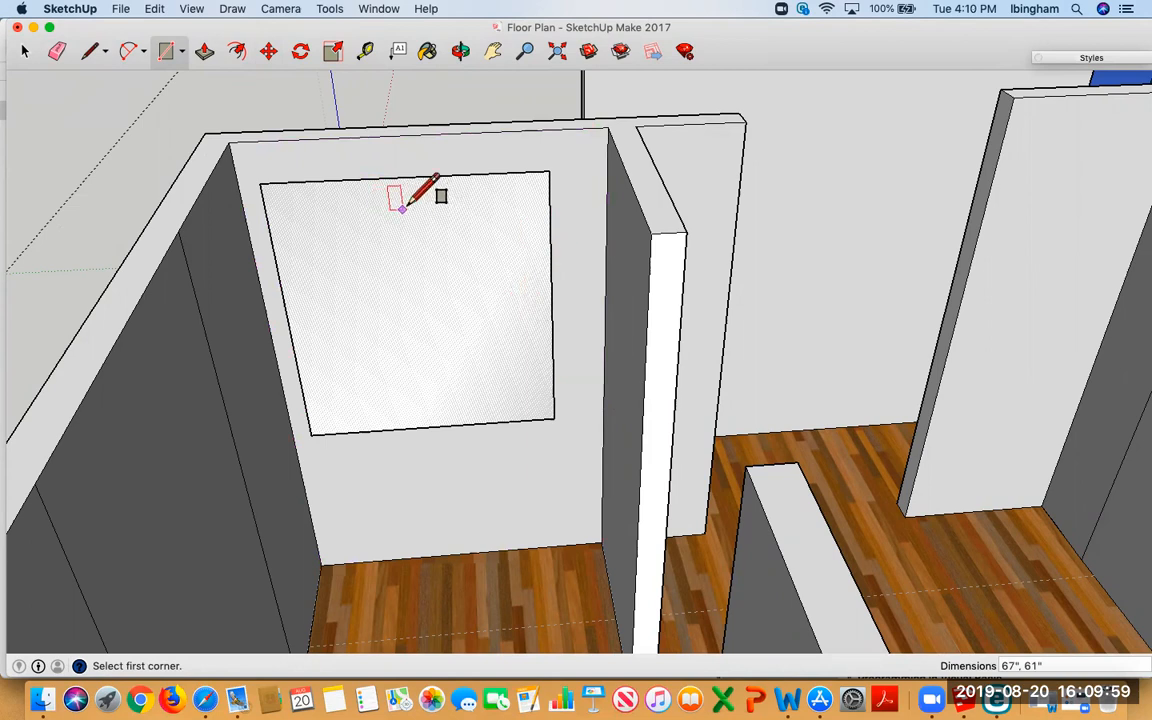
Start measuring the separate rectangle's upper edge, and undo that rectangle.
left_click(365, 51)
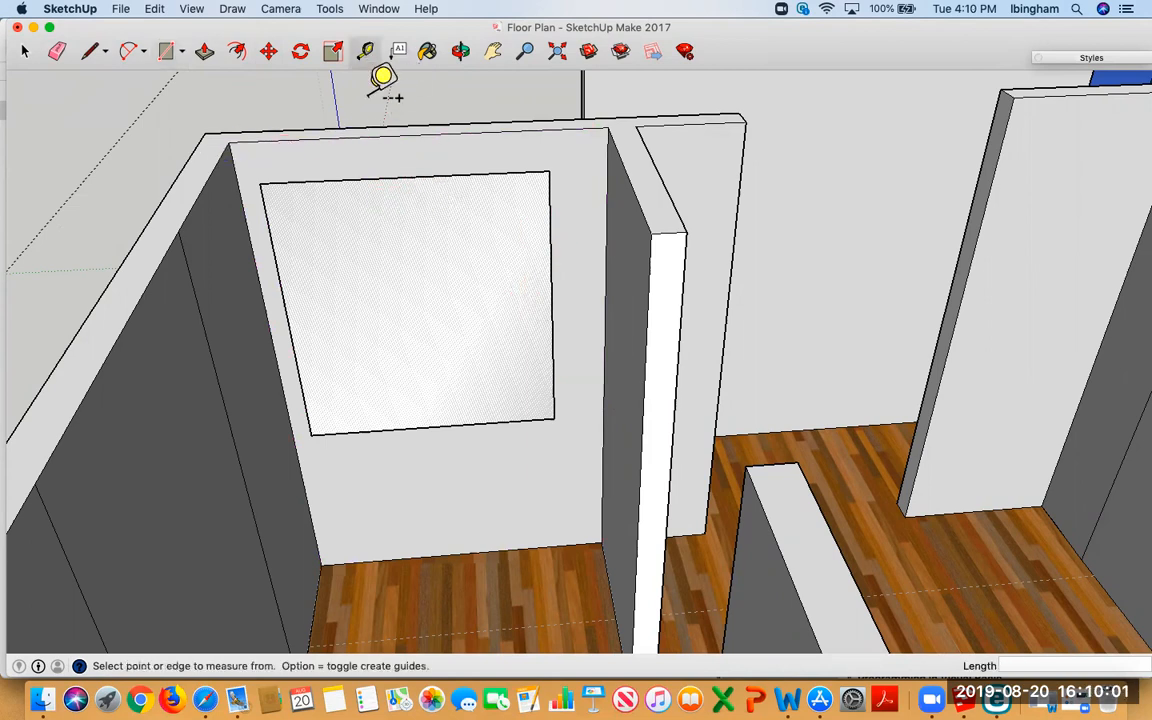
left_click(259, 183)
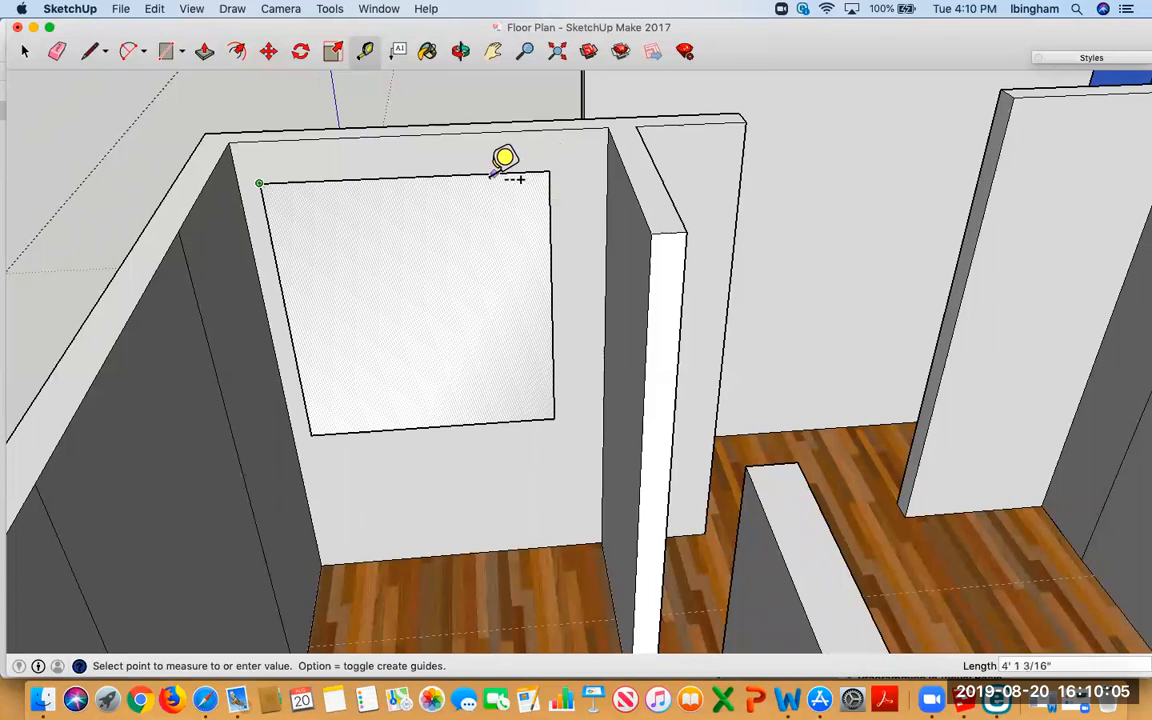
key("super+z")
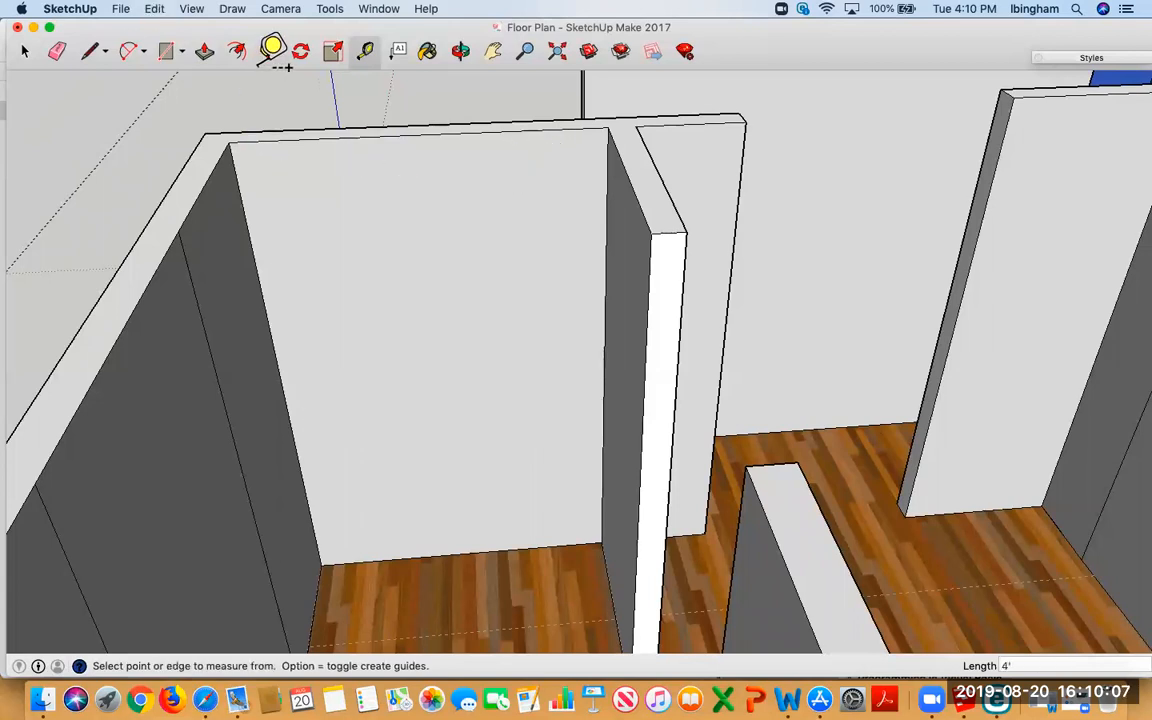
Open the wall group for editing and select the blank wall face.
left_click(164, 52)
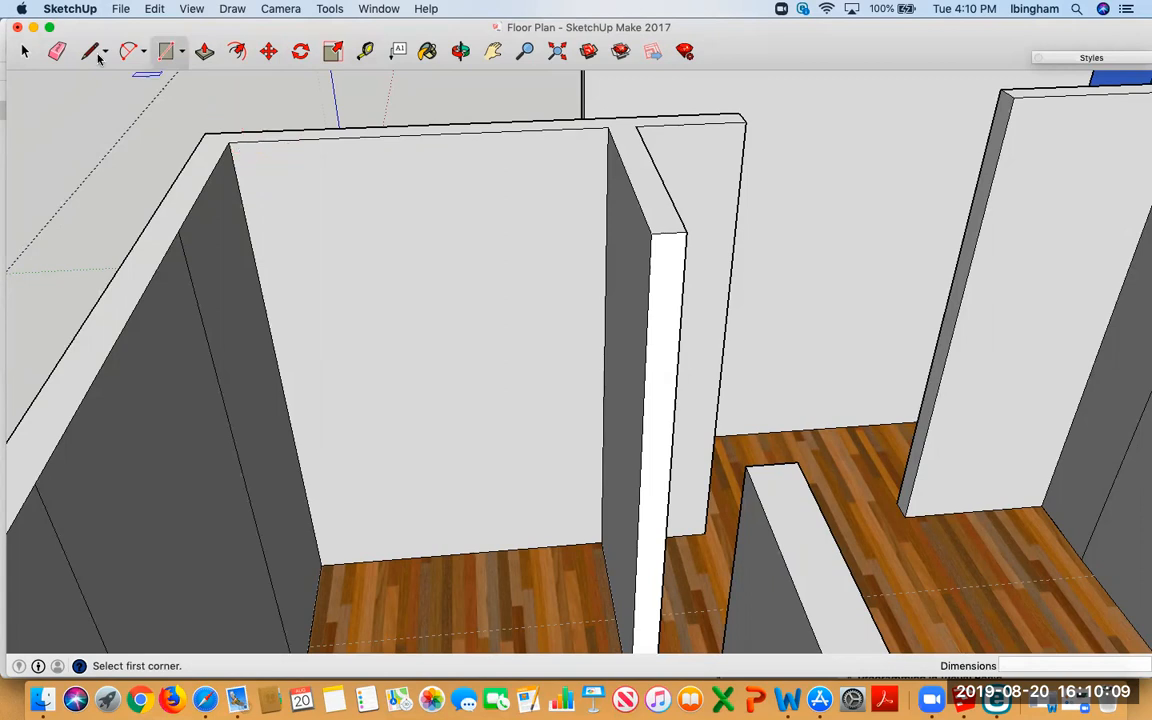
left_click(24, 52)
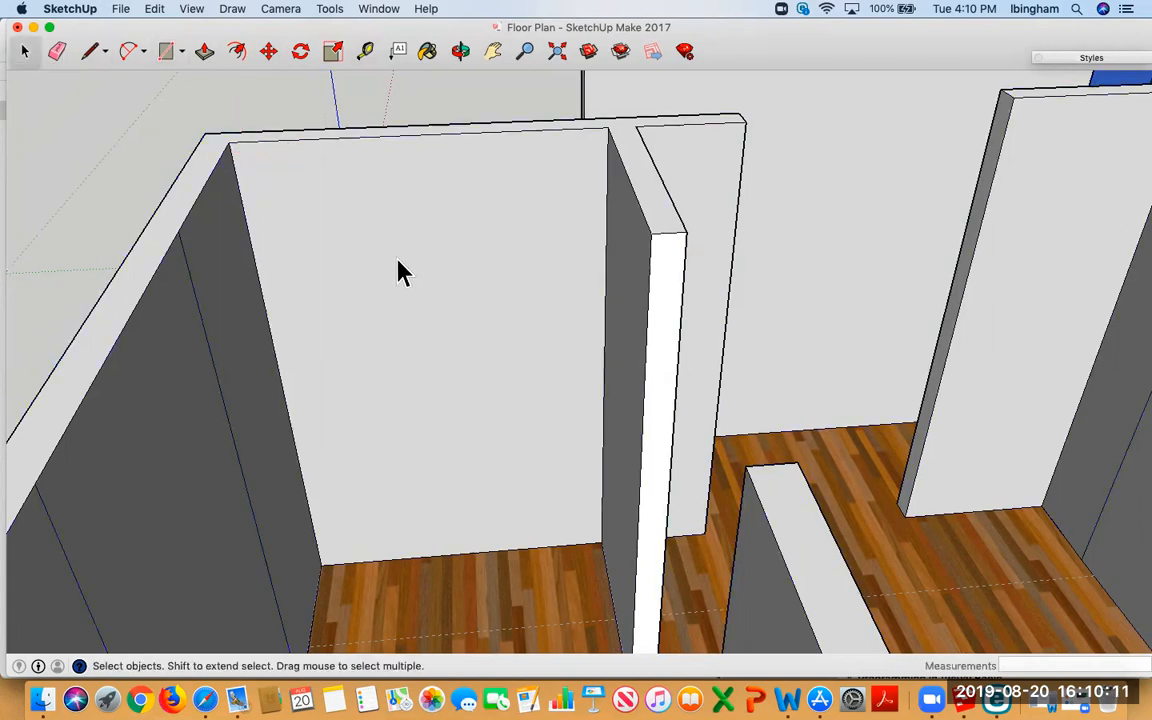
triple_click(398, 271)
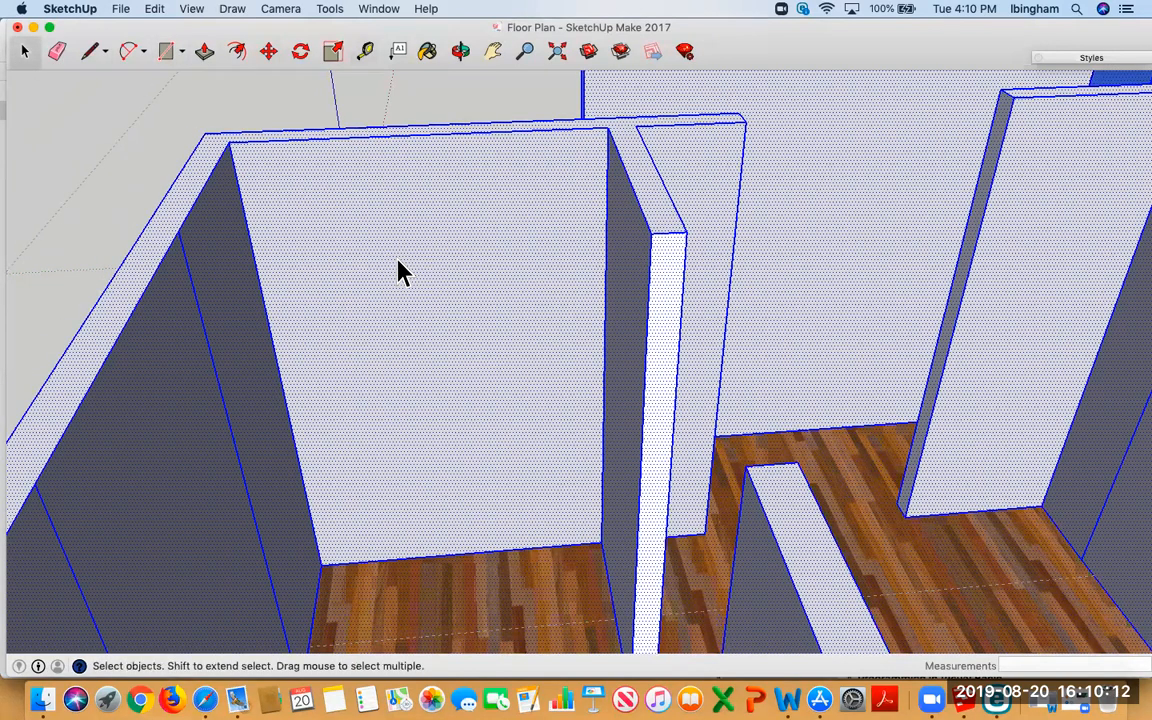
left_click(123, 175)
left_click(460, 257)
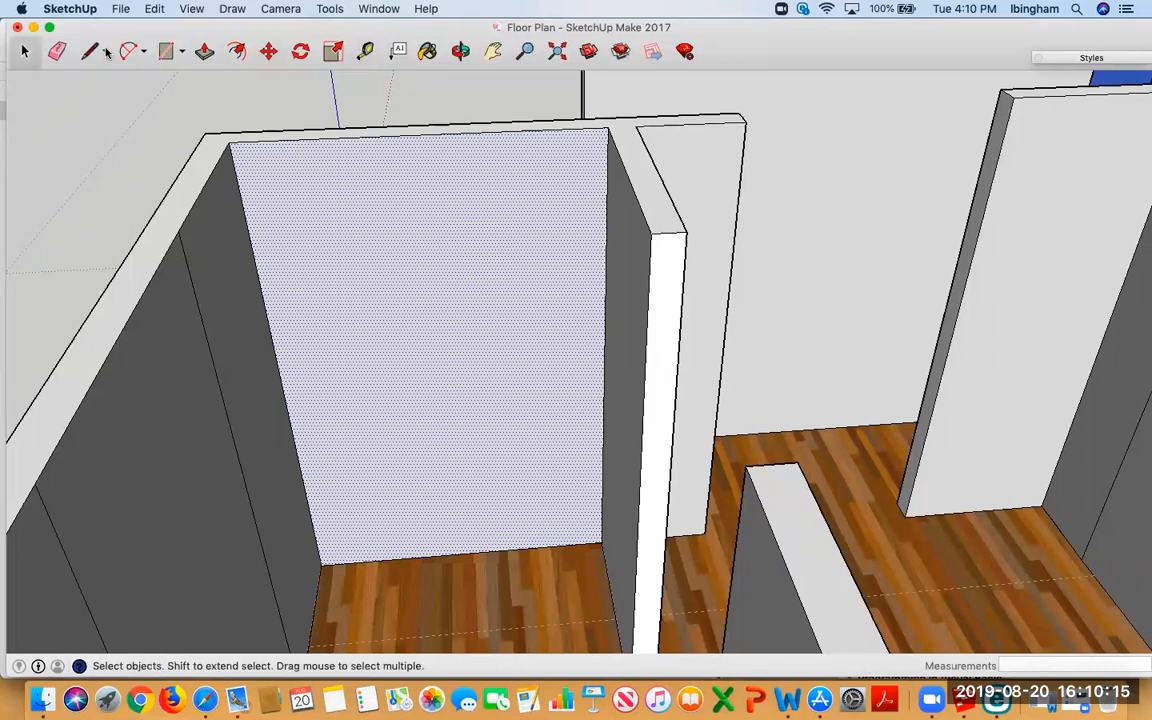
Draw a 61" by 67" rectangle directly on the selected blank wall face, starting near its upper corner beside the dark side wall.
left_click(166, 51)
left_click(257, 177)
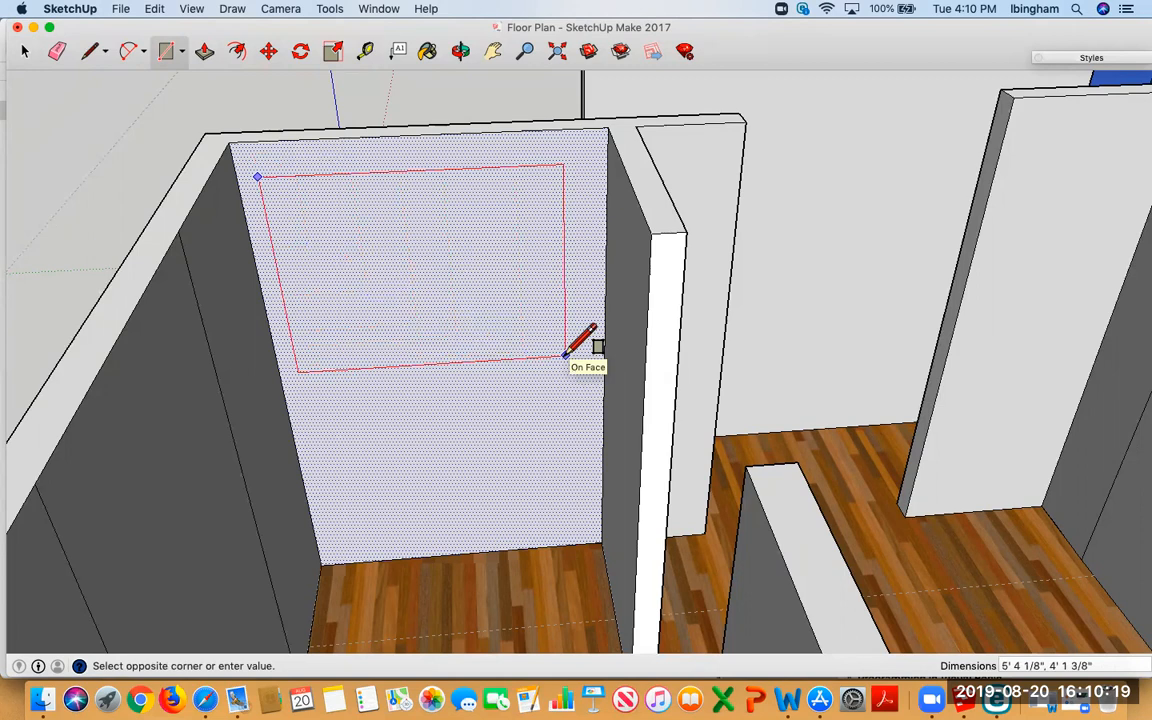
type("61',")
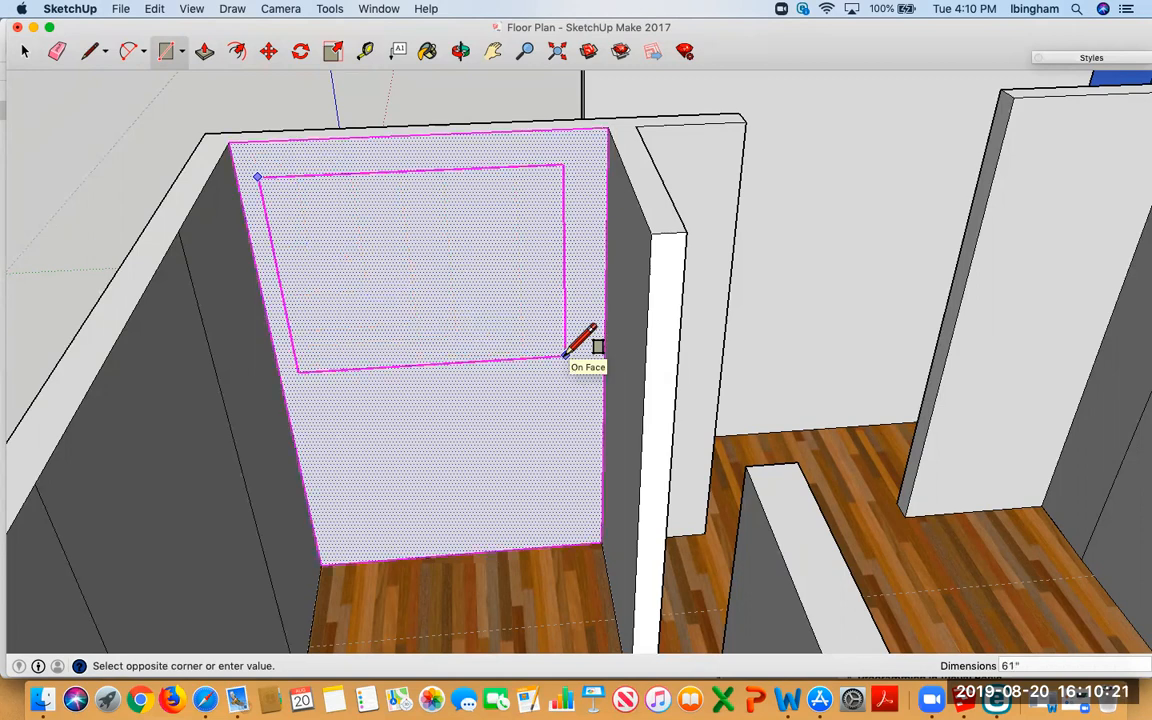
type(" 67'")
key("Return")
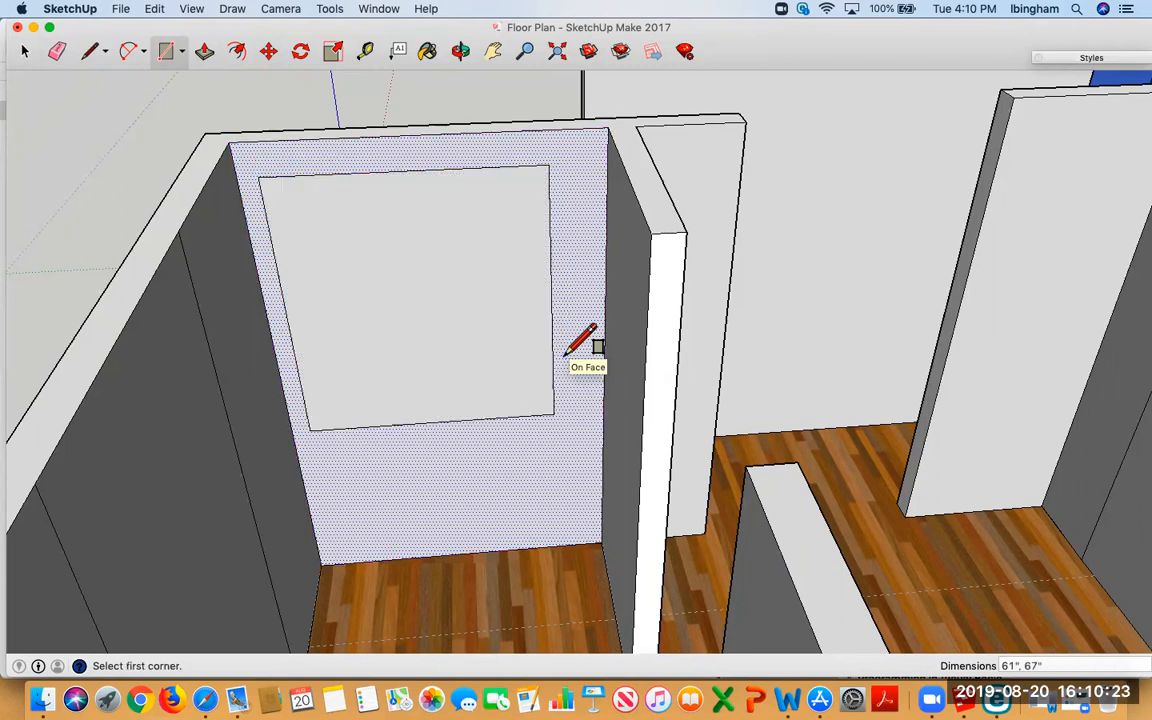
Measure the upper edge of the rectangle on the selected wall face, and undo the rectangle.
left_click(366, 53)
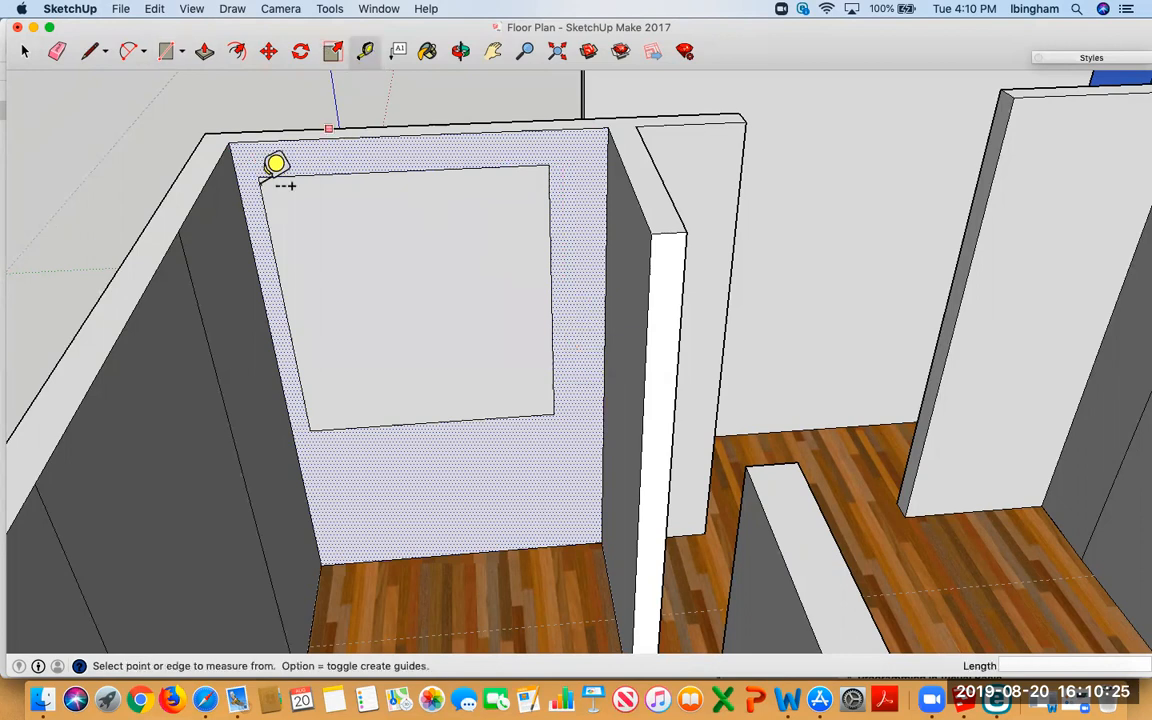
left_click(258, 177)
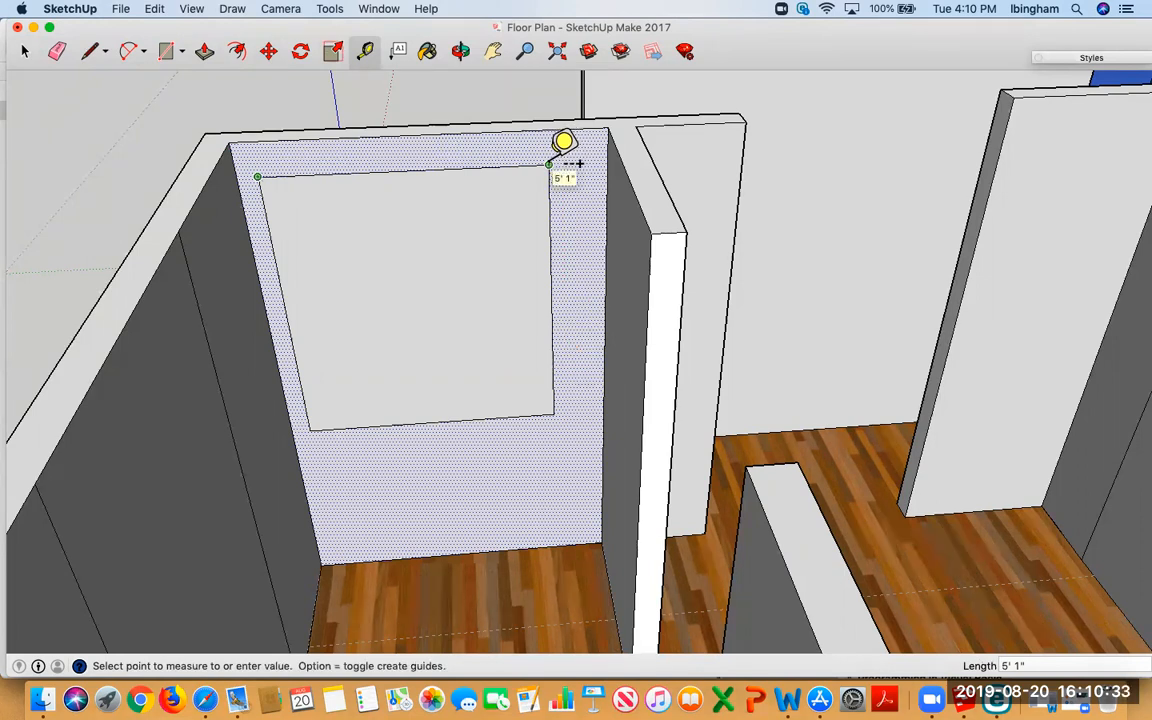
key("super+z")
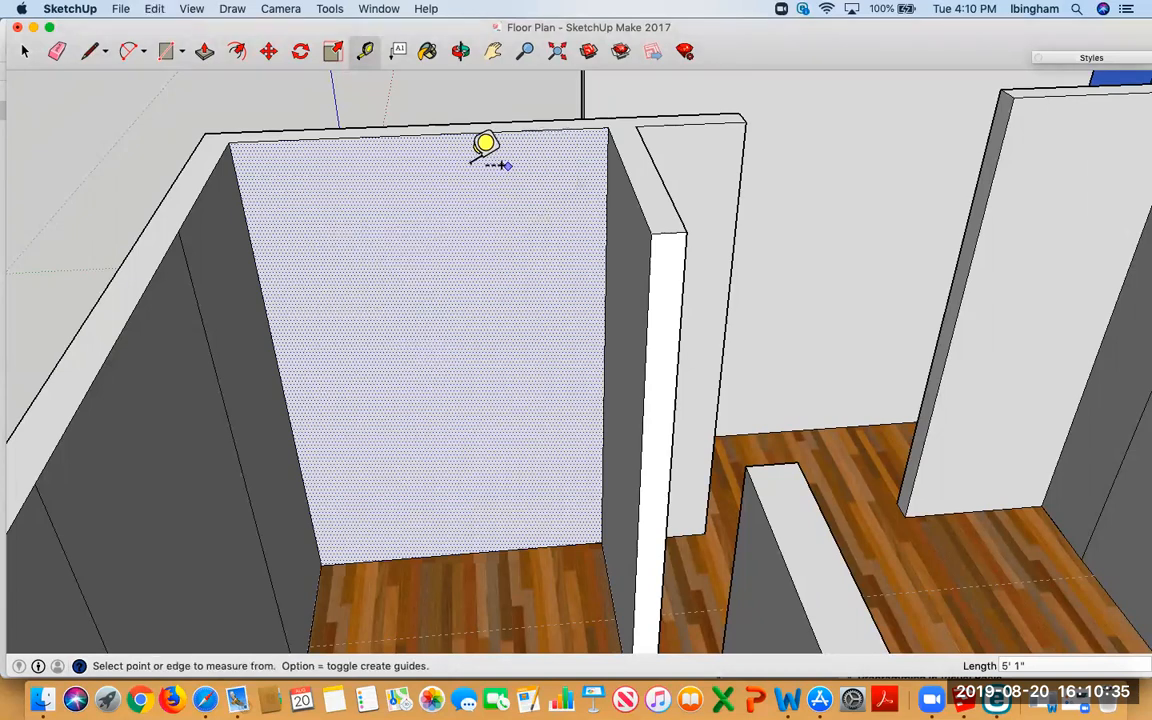
Draw a 67" by 61" rectangle on the selected wall face, starting near its upper corner beside the long dark side wall.
key("r")
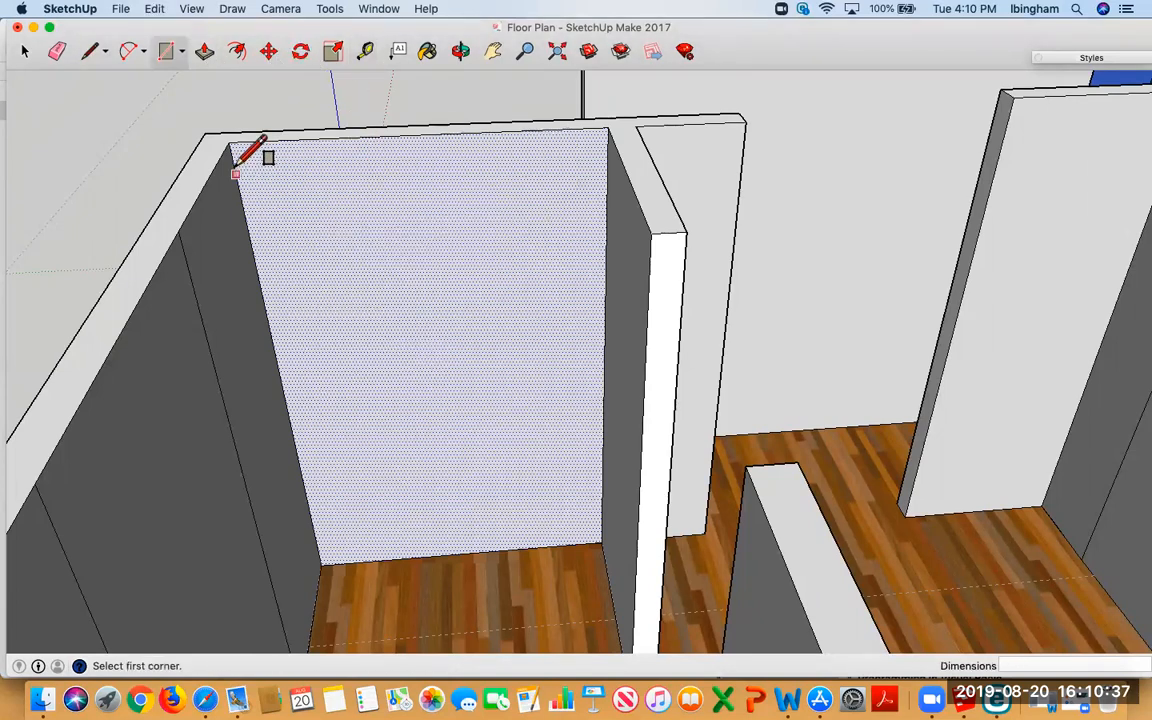
left_click(253, 167)
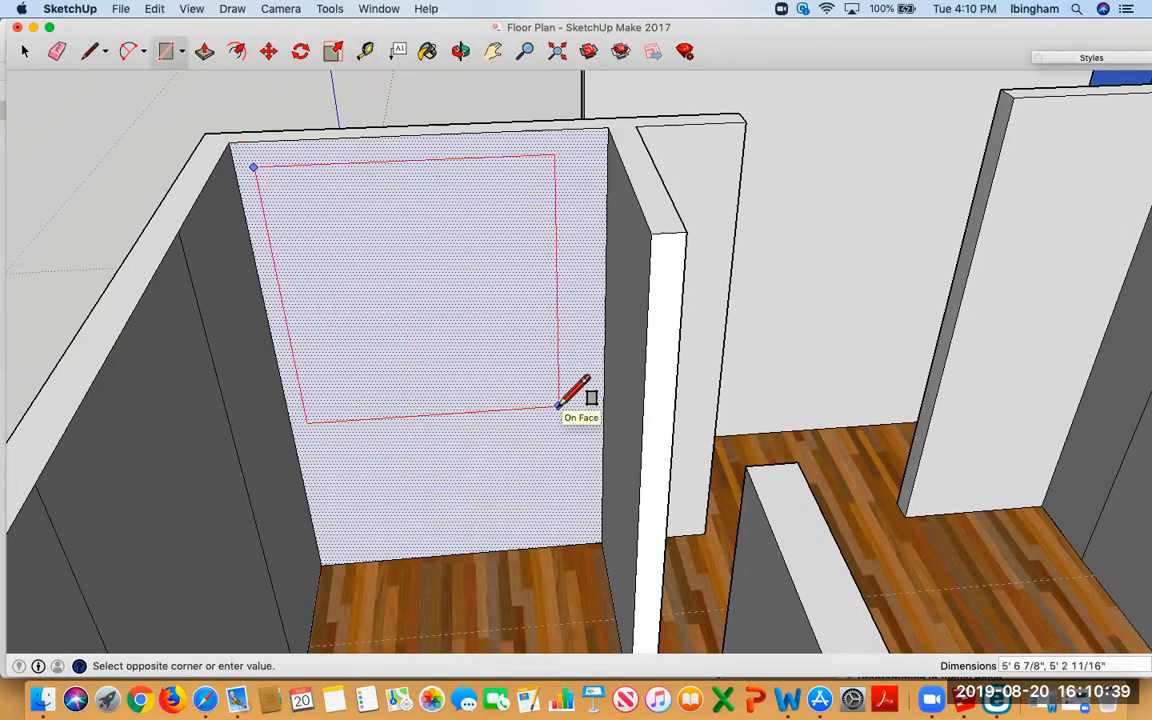
type("67\"")
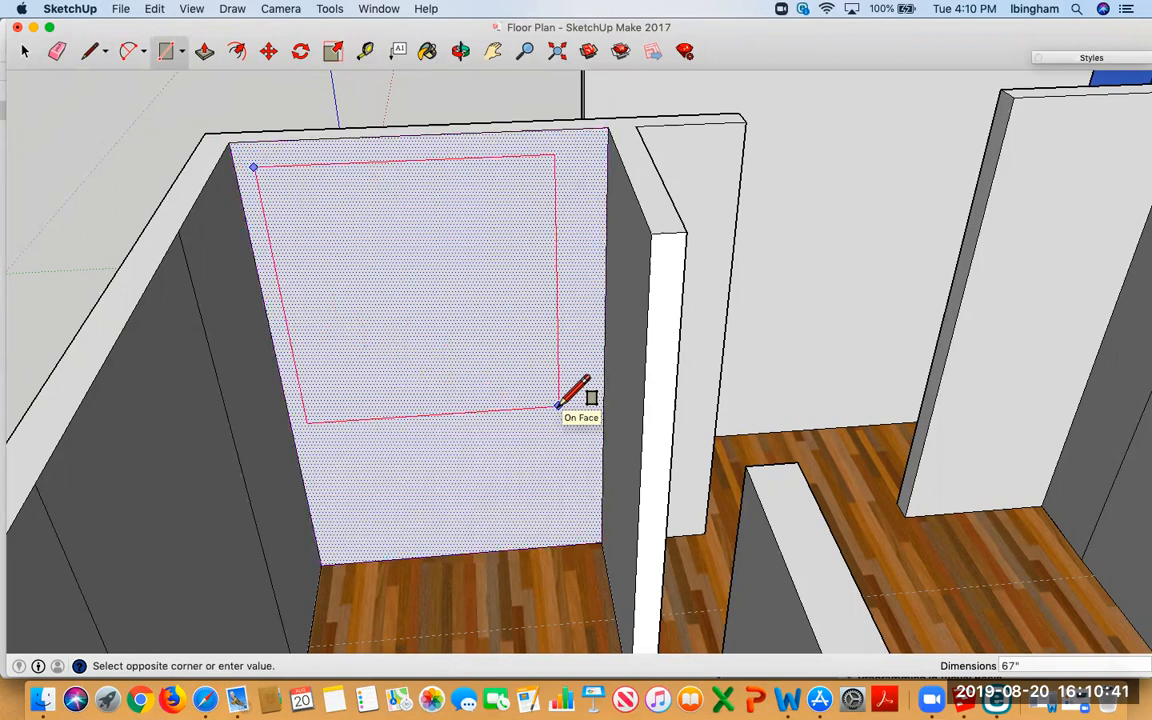
type(", 61\"")
key("Return")
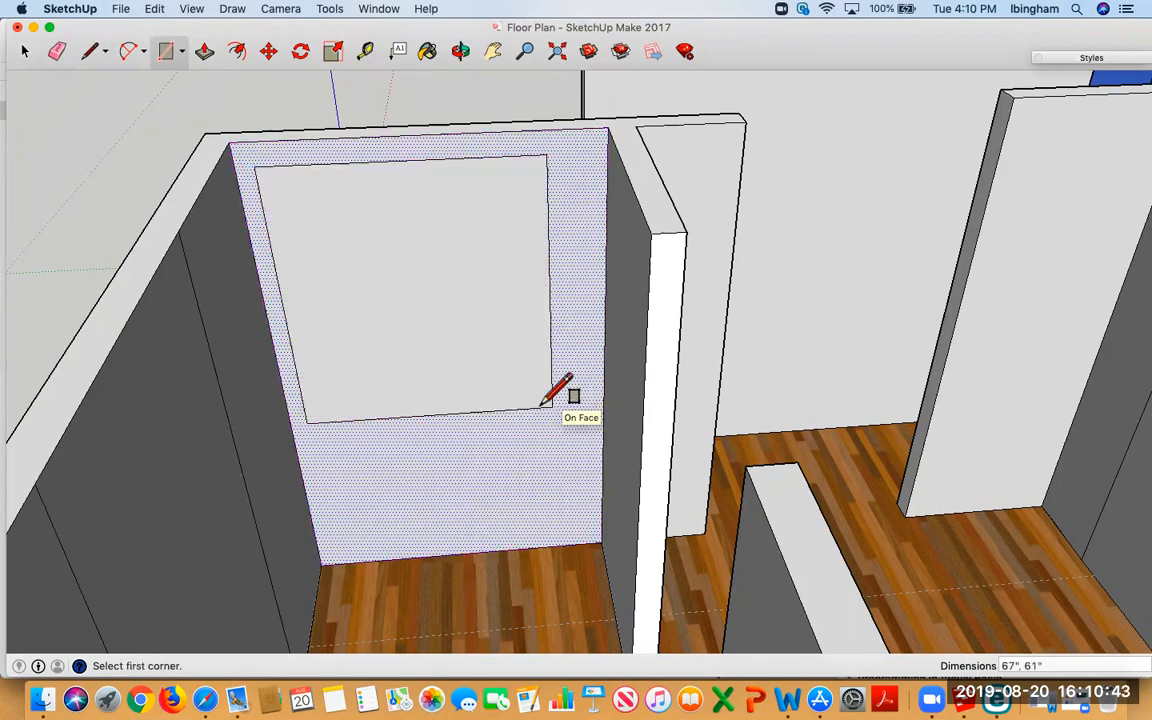
Measure the upper edge of the new rectangle on the wall face, and undo the rectangle.
left_click(366, 52)
left_click(253, 167)
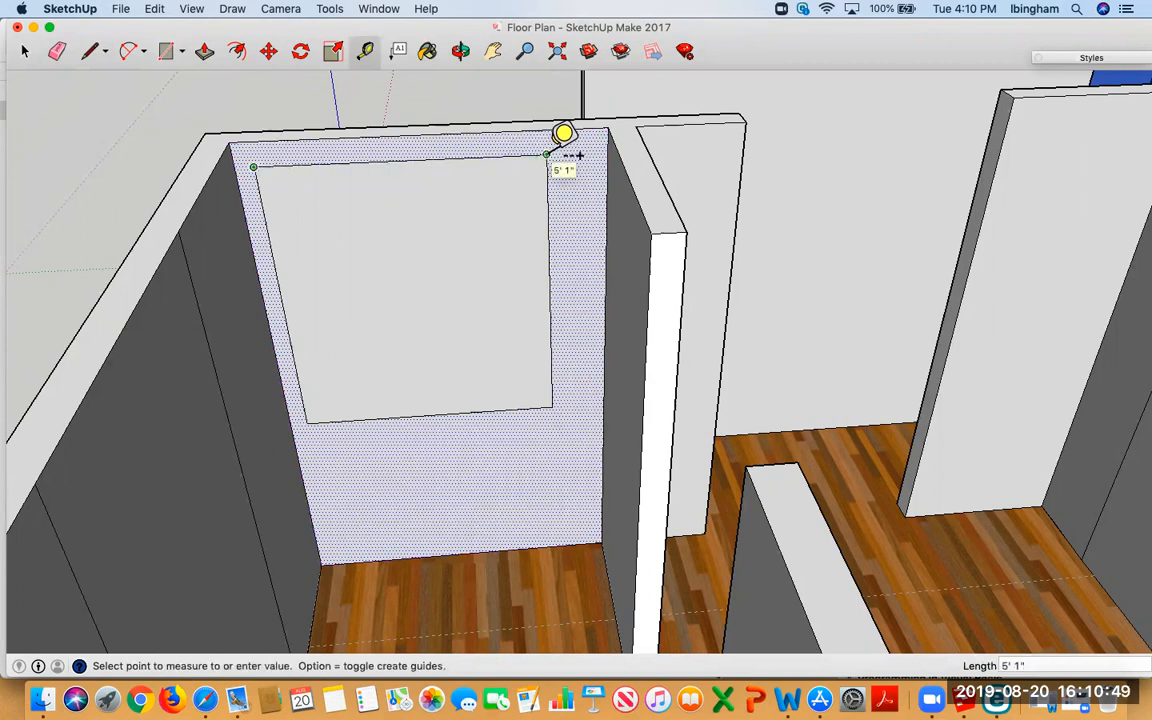
key("super+z")
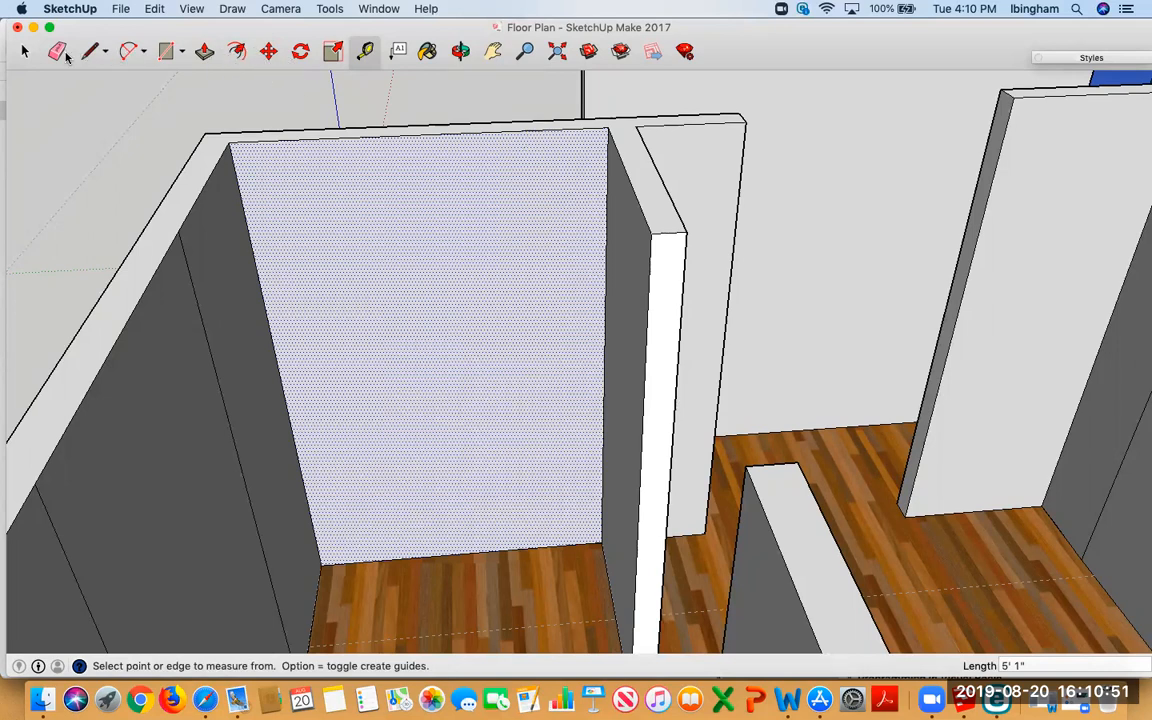
Draw a 67" by 61" rectangle lower on the wall face, spanning it wider than tall, and measure its upper edge.
left_click(166, 51)
left_click(269, 226)
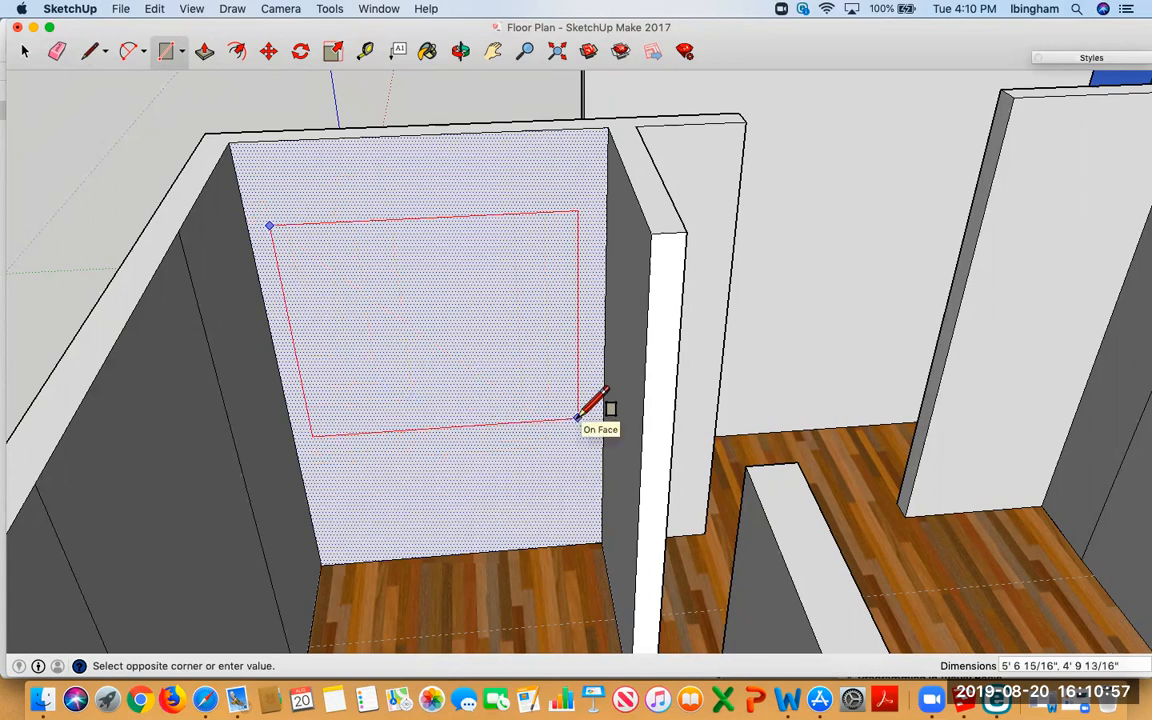
type("67', 61'")
key("Return")
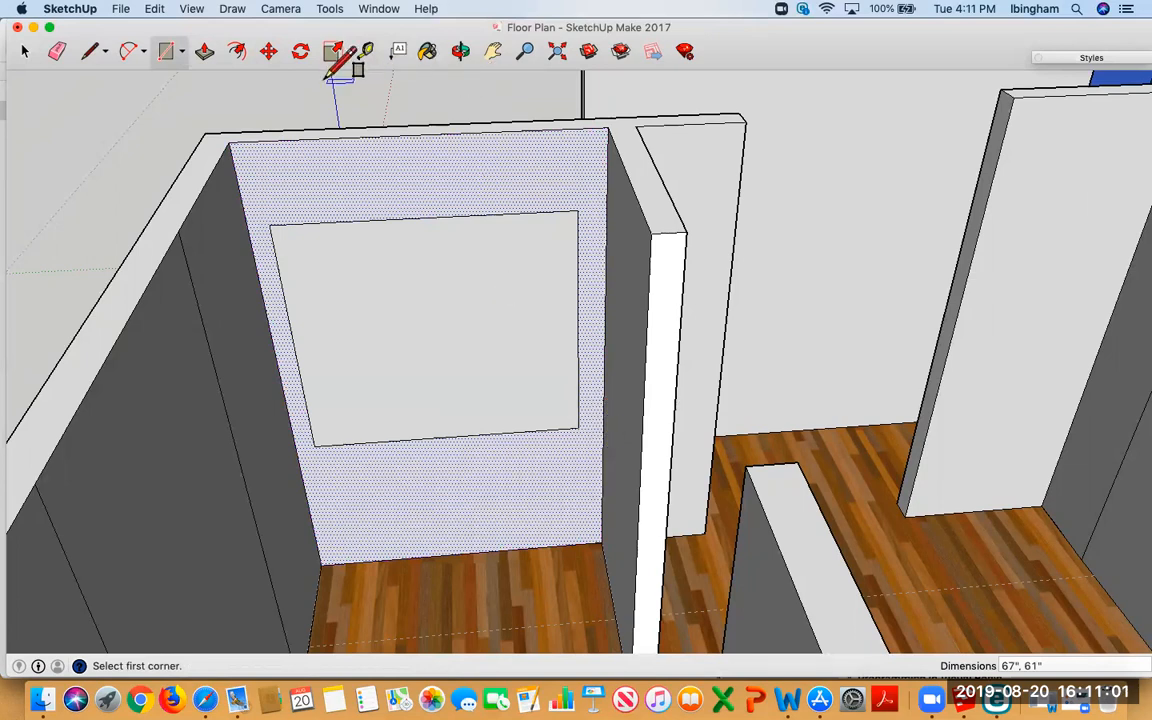
key("t")
left_click(269, 226)
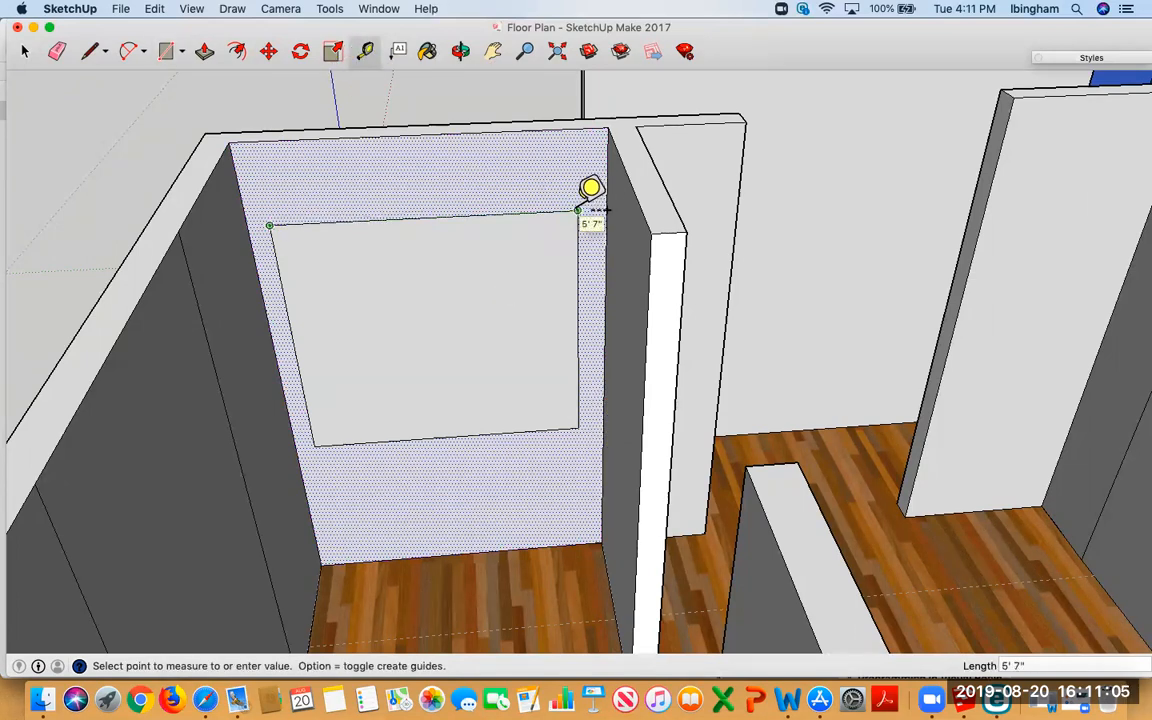
Select the window rectangle's face and move it about 2 5/8", slightly higher on the wall.
left_click(268, 51)
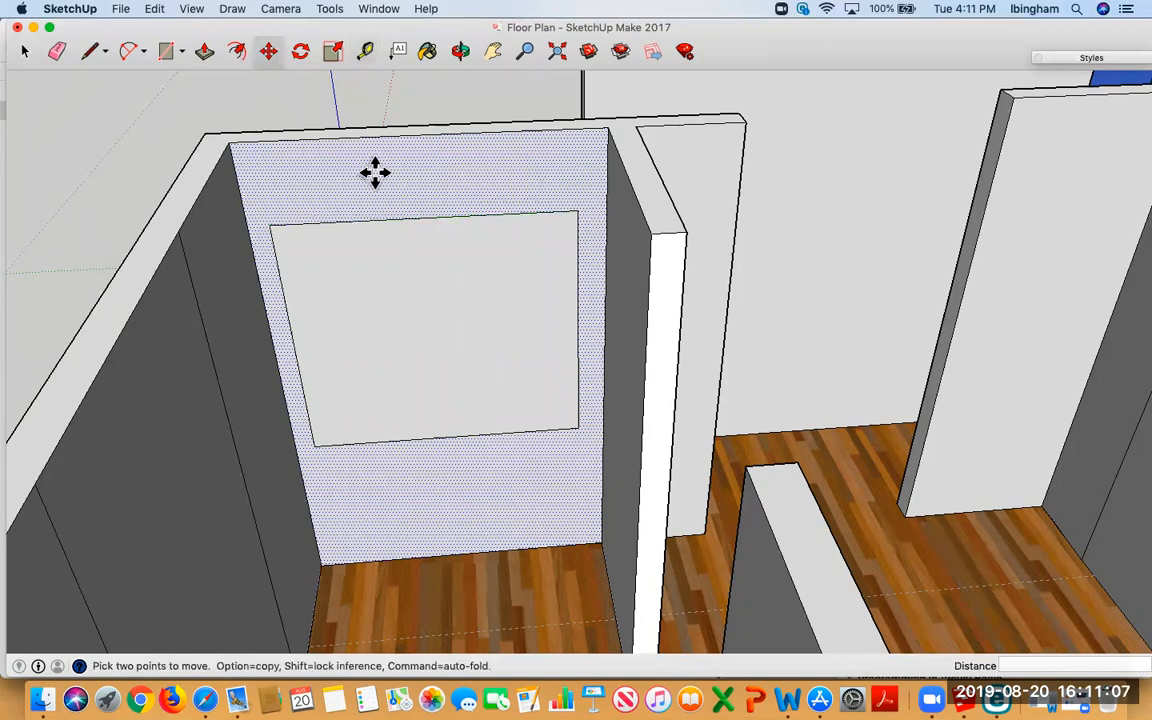
left_click(26, 51)
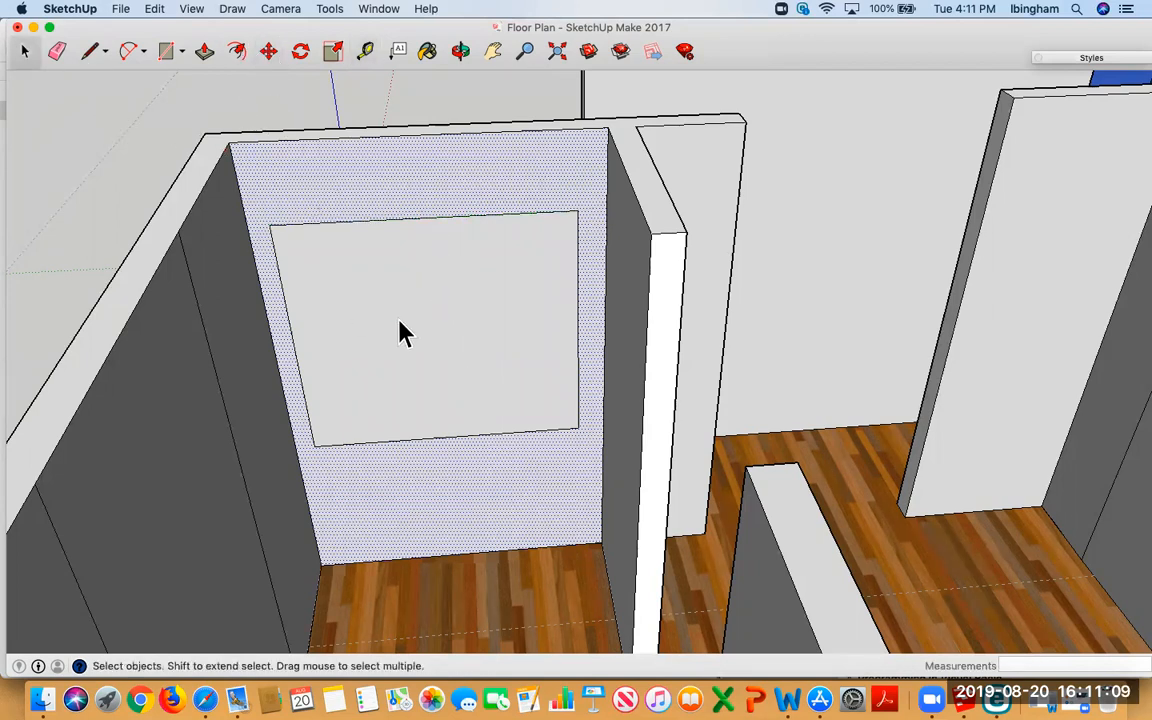
left_click(399, 329)
left_click(268, 51)
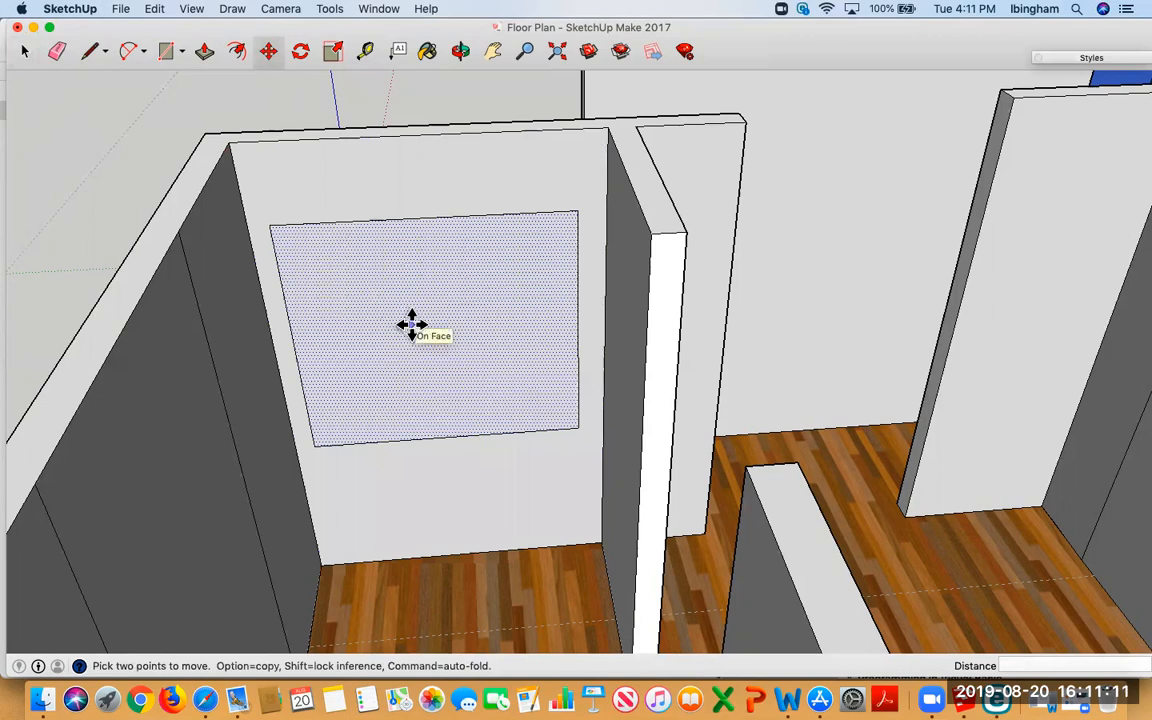
left_click(412, 325)
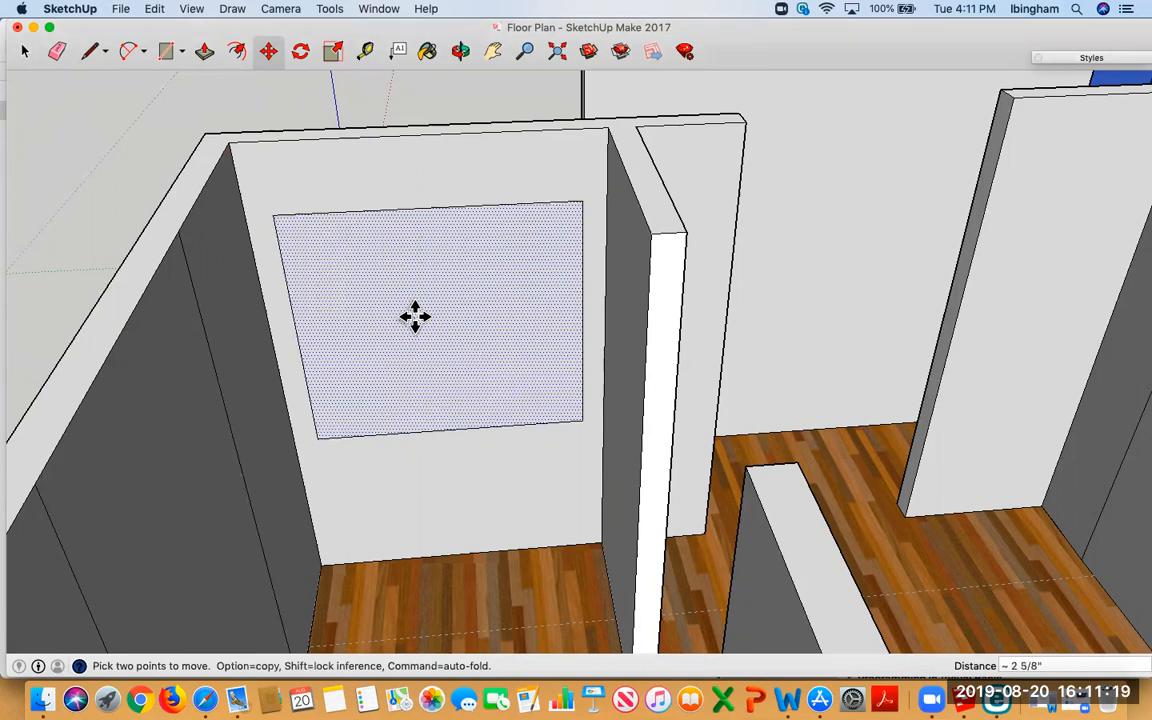
left_click(415, 316)
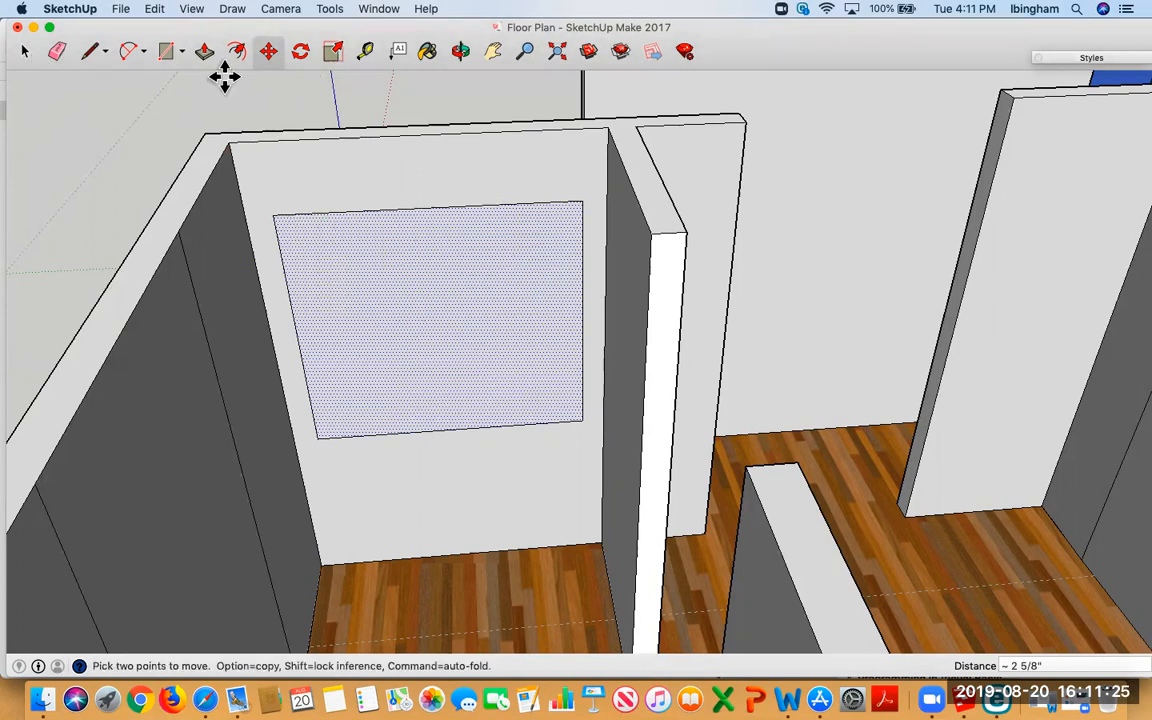
Push the window rectangle 6" back through the wall to cut an opening, and undo the cut.
left_click(25, 52)
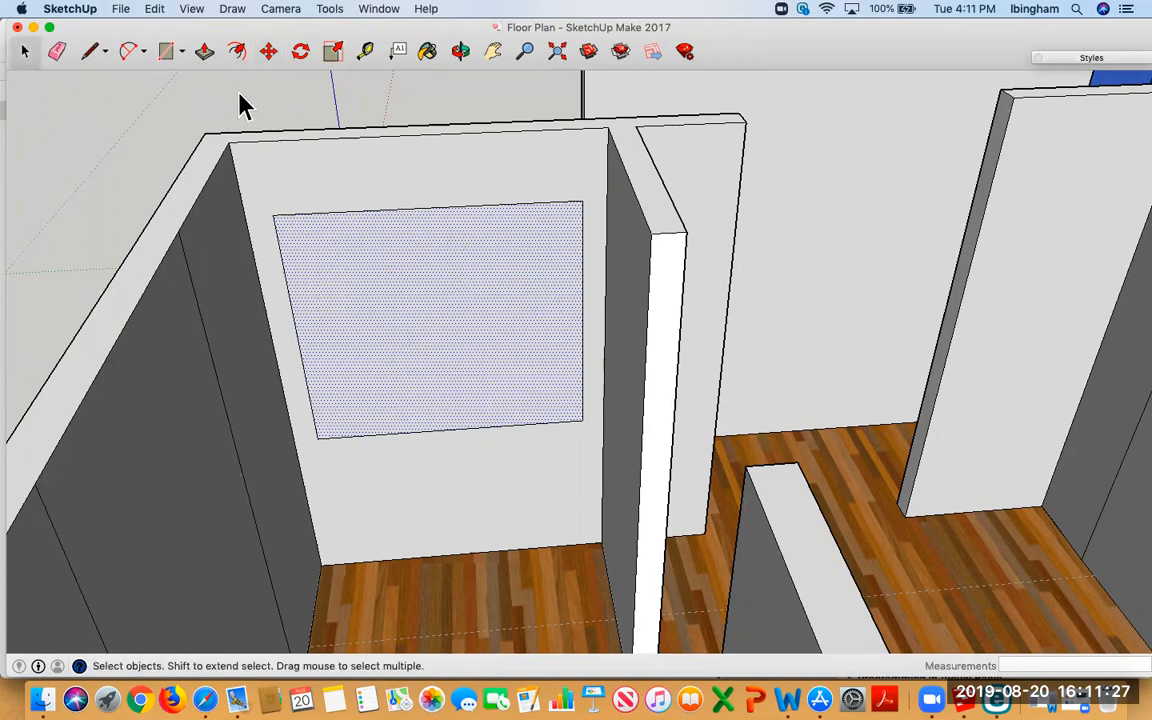
left_click(204, 51)
left_click(471, 392)
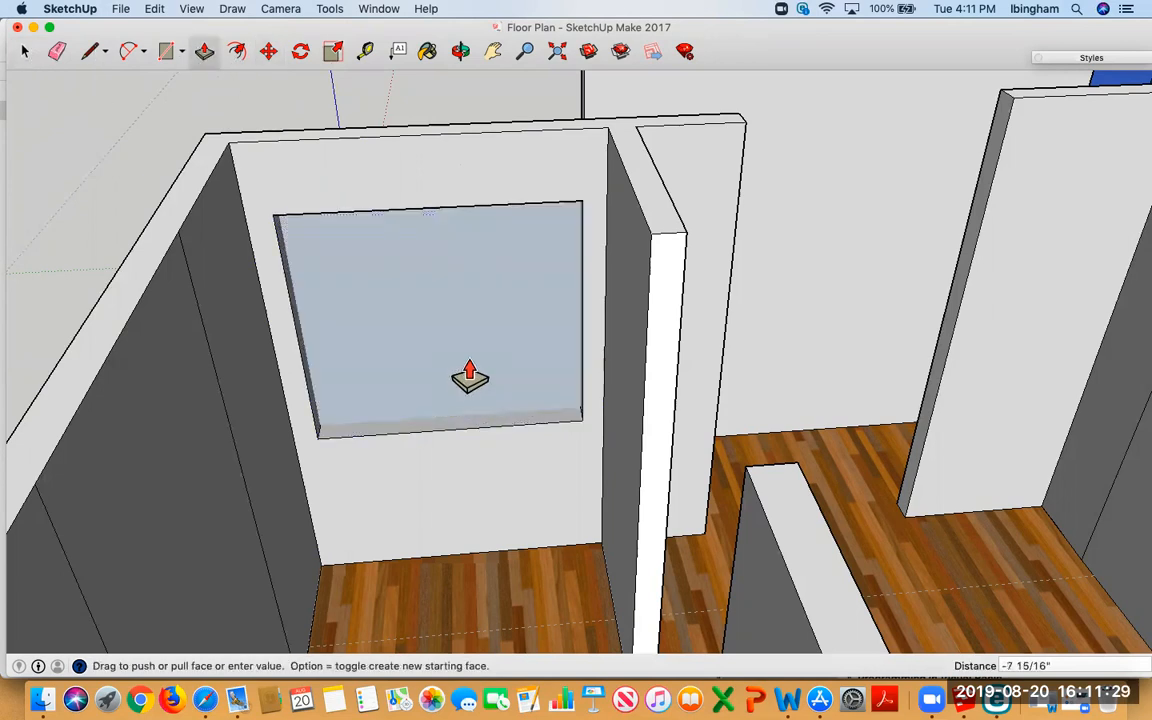
left_click(455, 335)
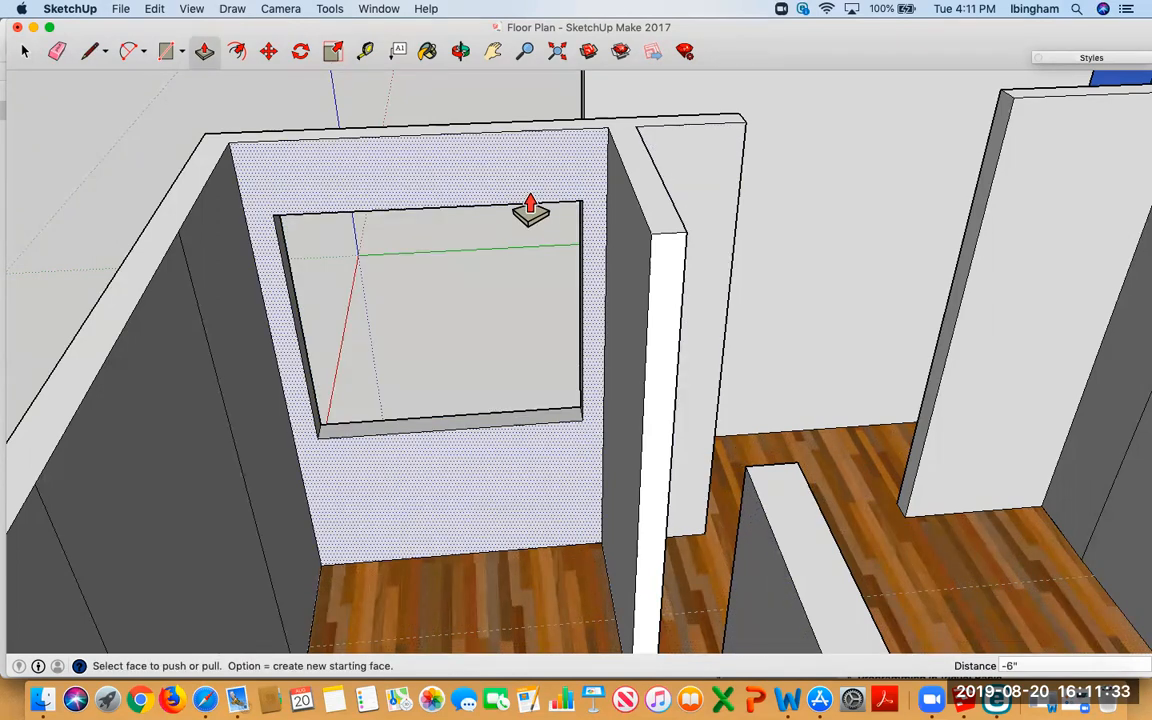
key("super+z")
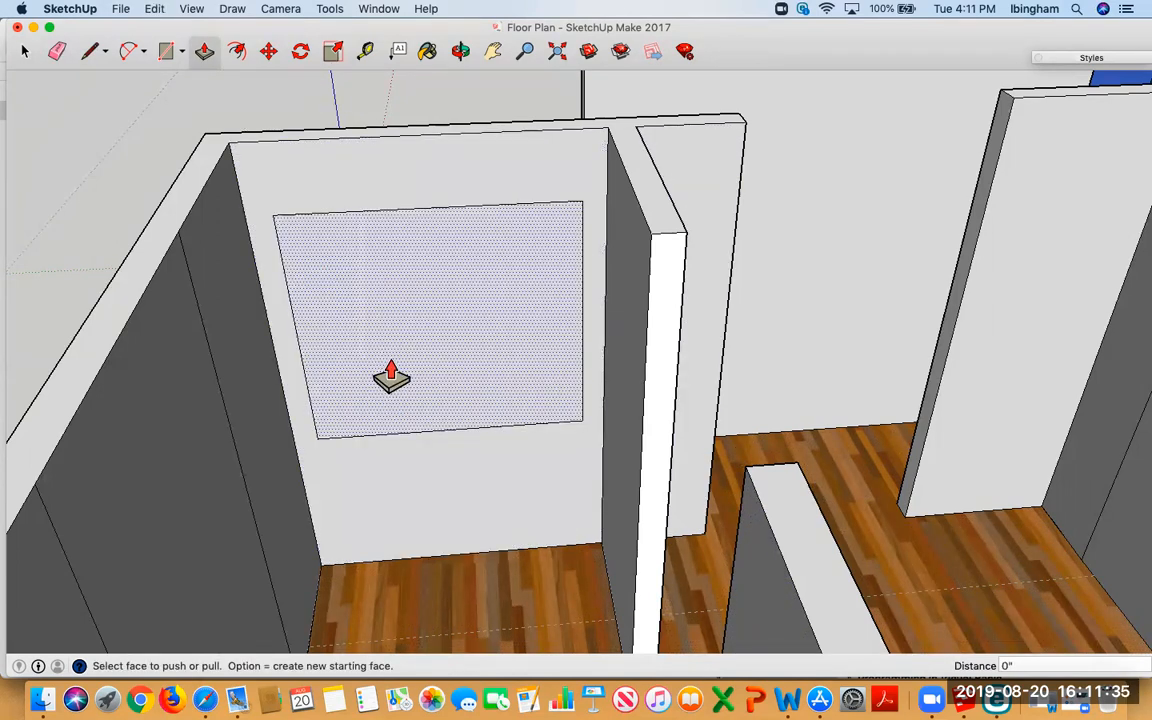
left_click(26, 51)
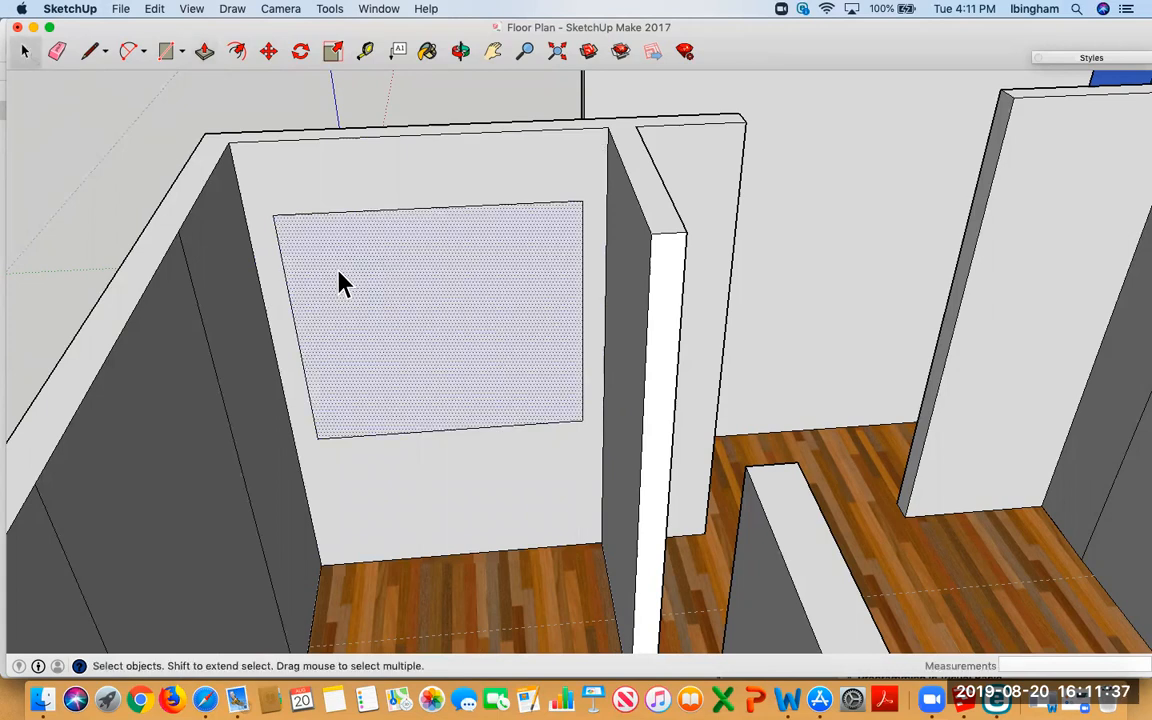
Draw a line across the full width of the window rectangle, 6" below its upper edge.
left_click(90, 52)
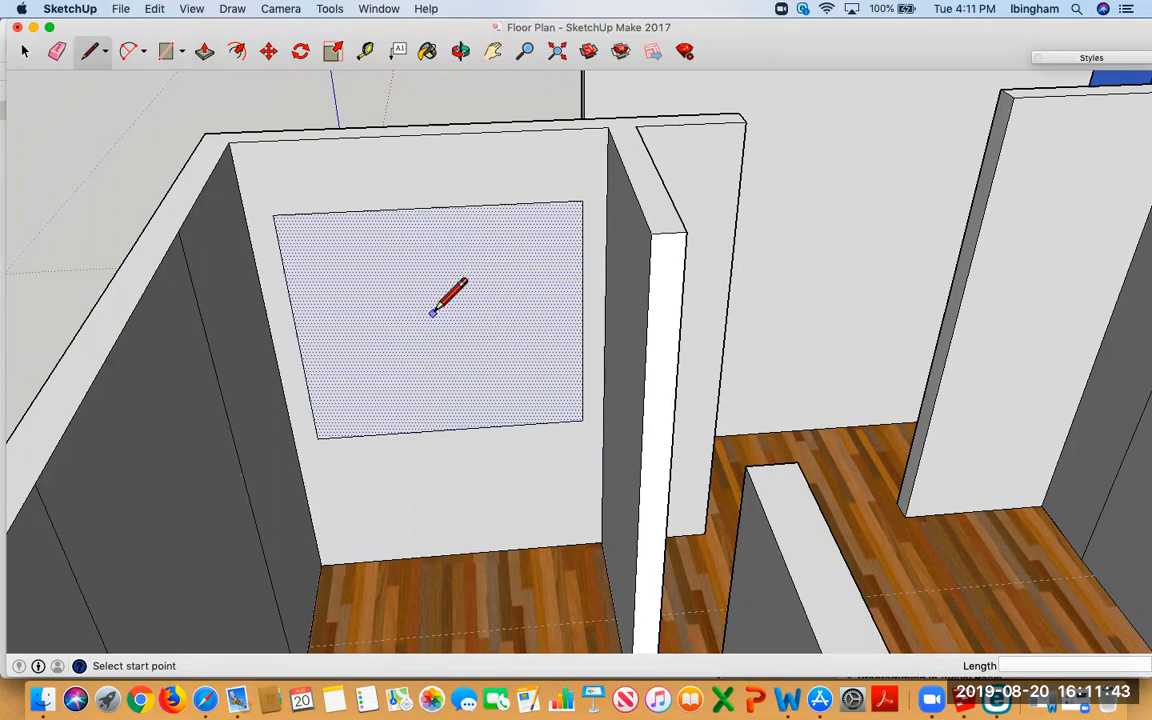
left_click(273, 215)
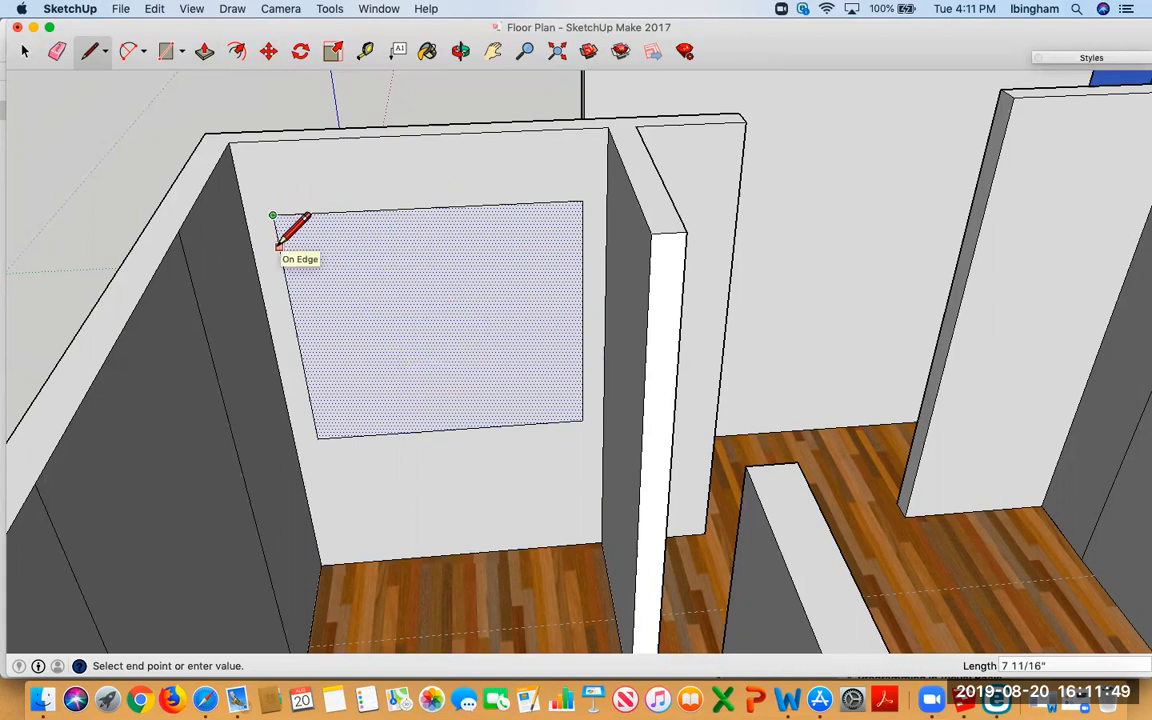
left_click(278, 247)
left_click(278, 239)
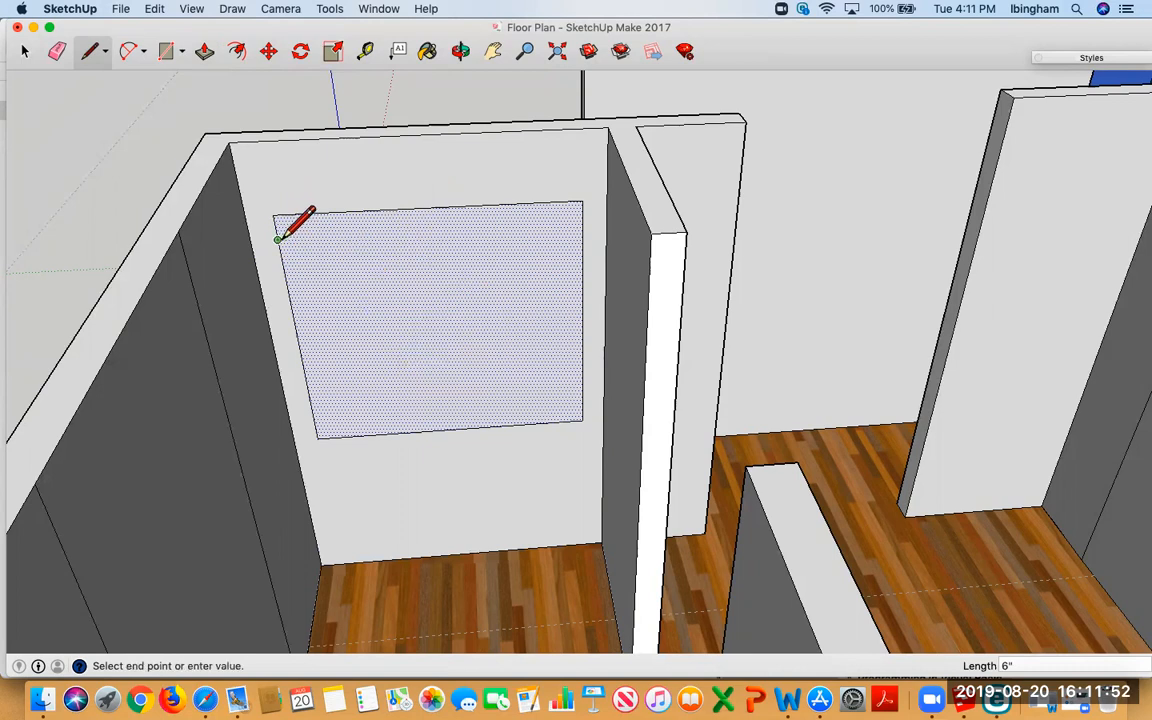
left_click(582, 225)
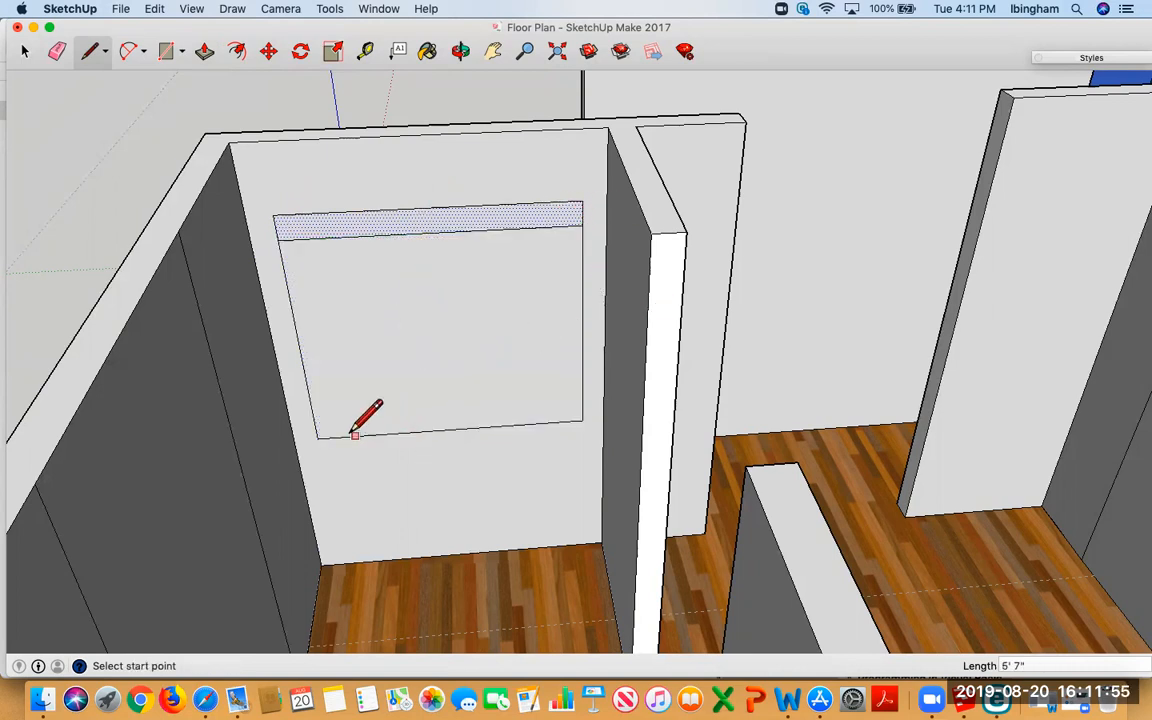
Draw a line across the full width of the window rectangle, 4" above its lower edge.
left_click(317, 437)
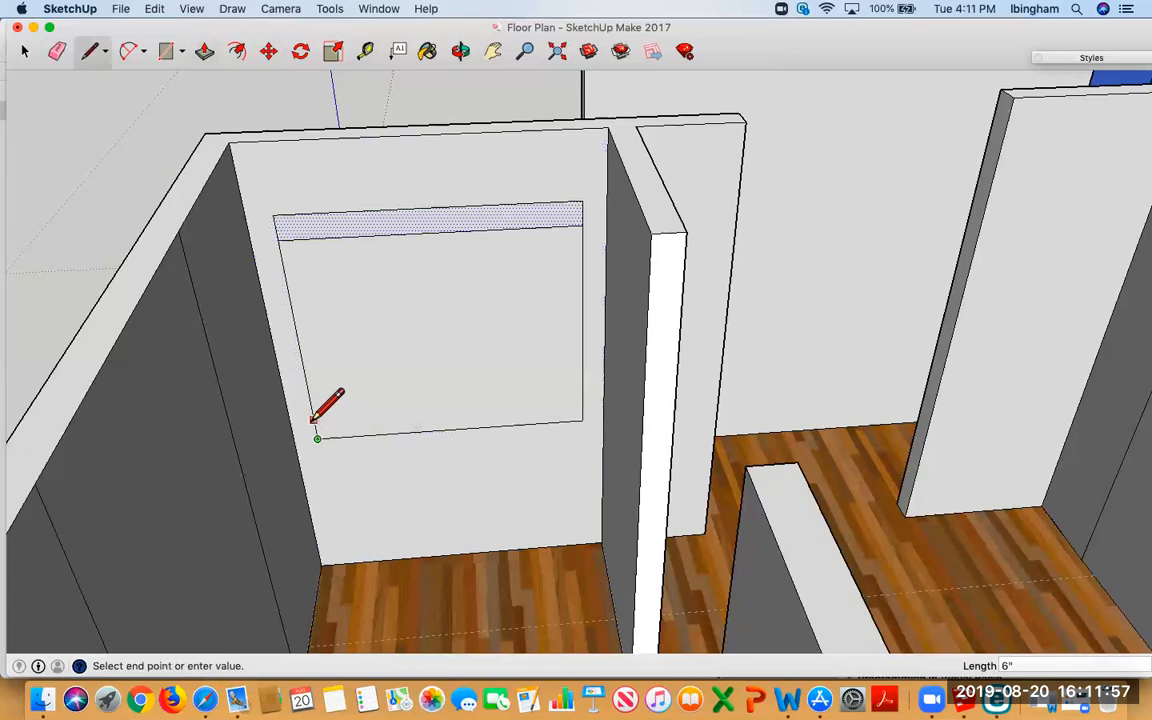
type("4")
key("Return")
left_click(315, 426)
left_click(582, 408)
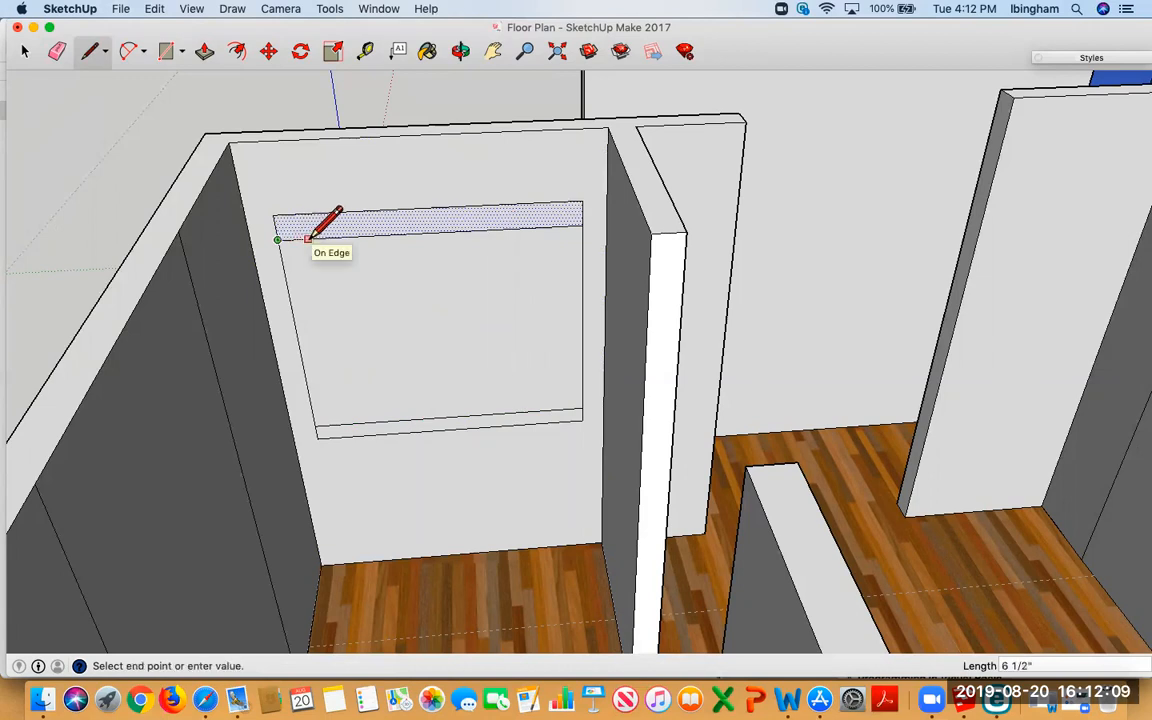
Draw two vertical lines between the horizontal frame lines, each 4.5" in from a side edge of the window rectangle.
key("Return")
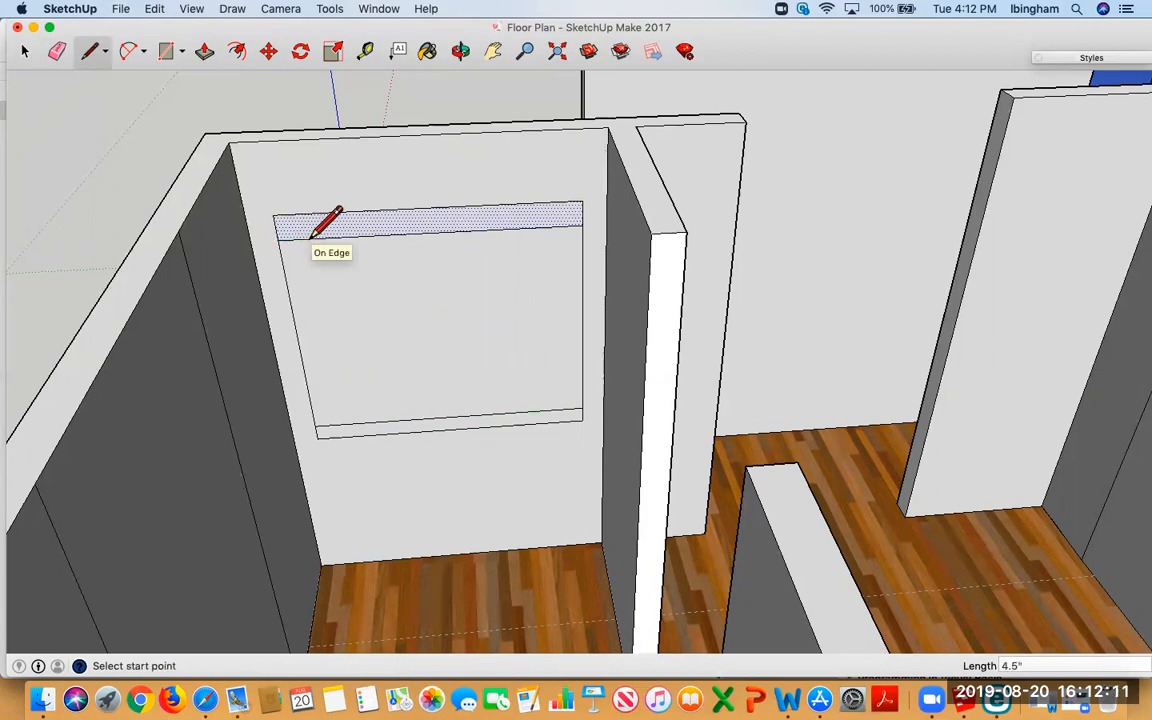
left_click(298, 237)
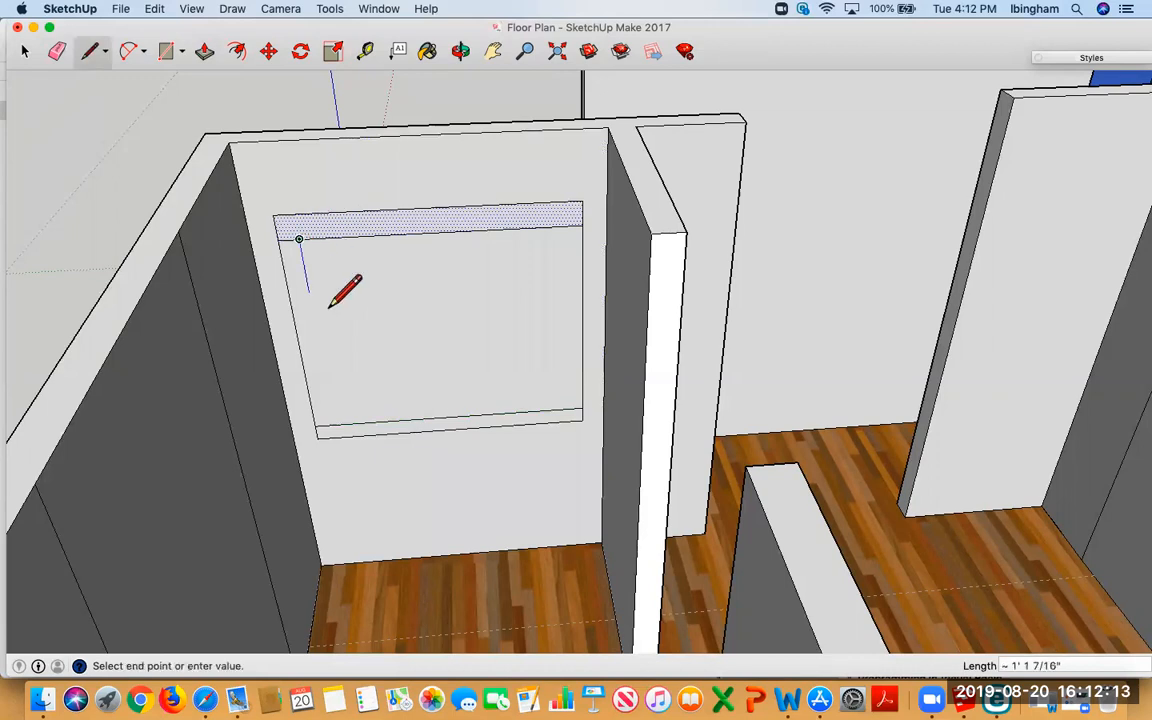
left_click(332, 422)
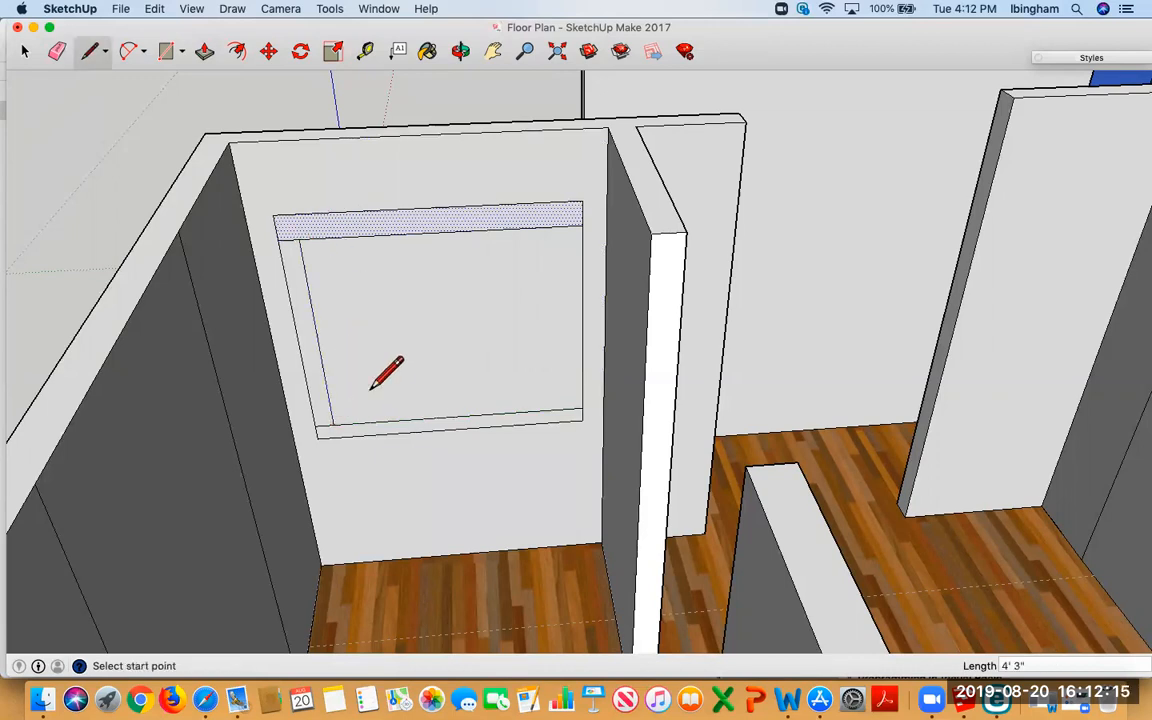
left_click(562, 226)
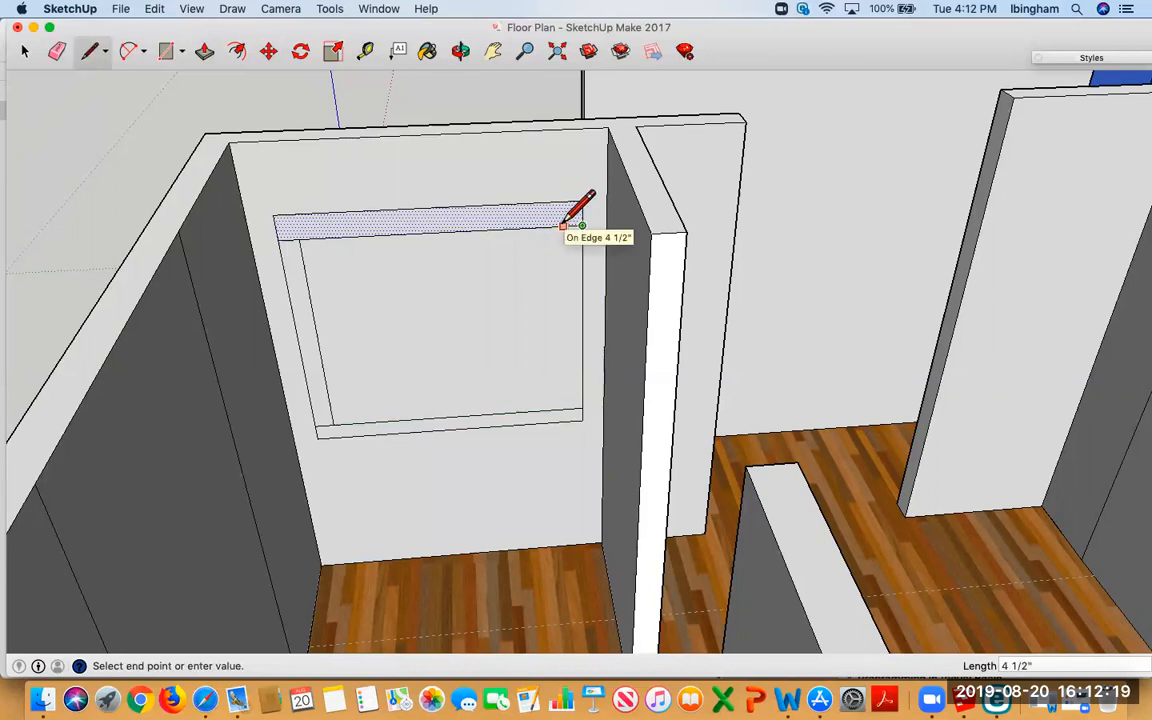
left_click(562, 225)
left_click(563, 226)
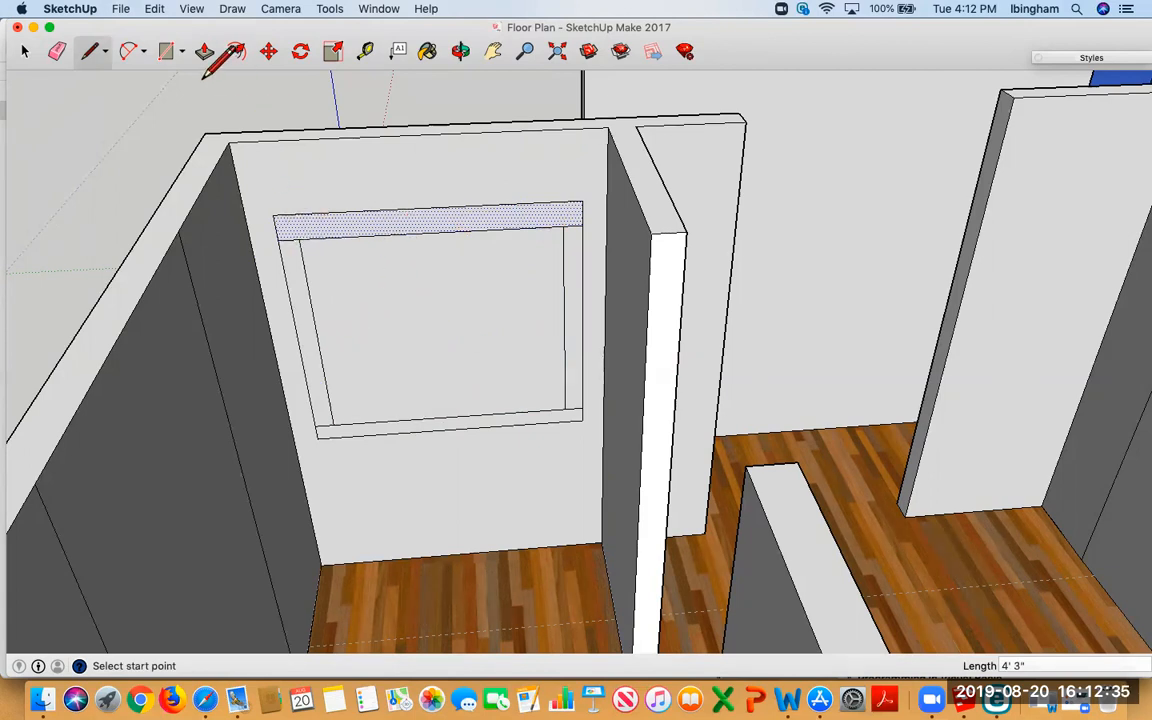
Try another line from just inside the window frame's upper inner corner to its lower inner corner, and undo it.
scroll(329, 270, "up", 4)
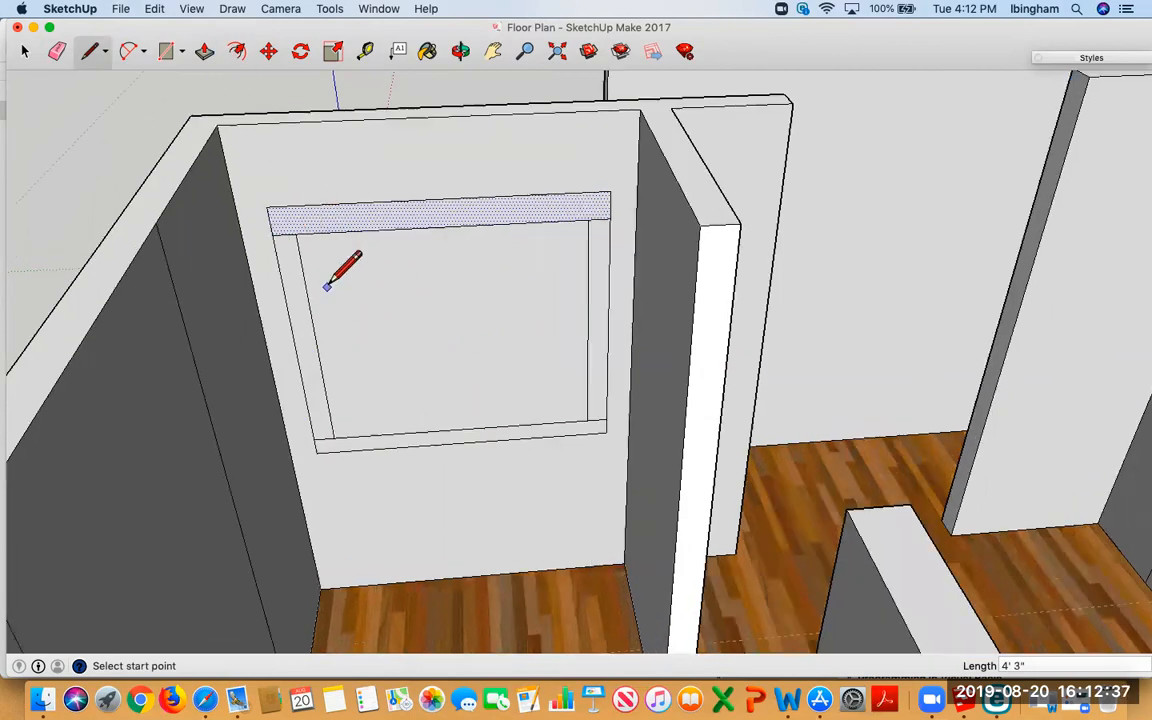
scroll(328, 285, "up", 3)
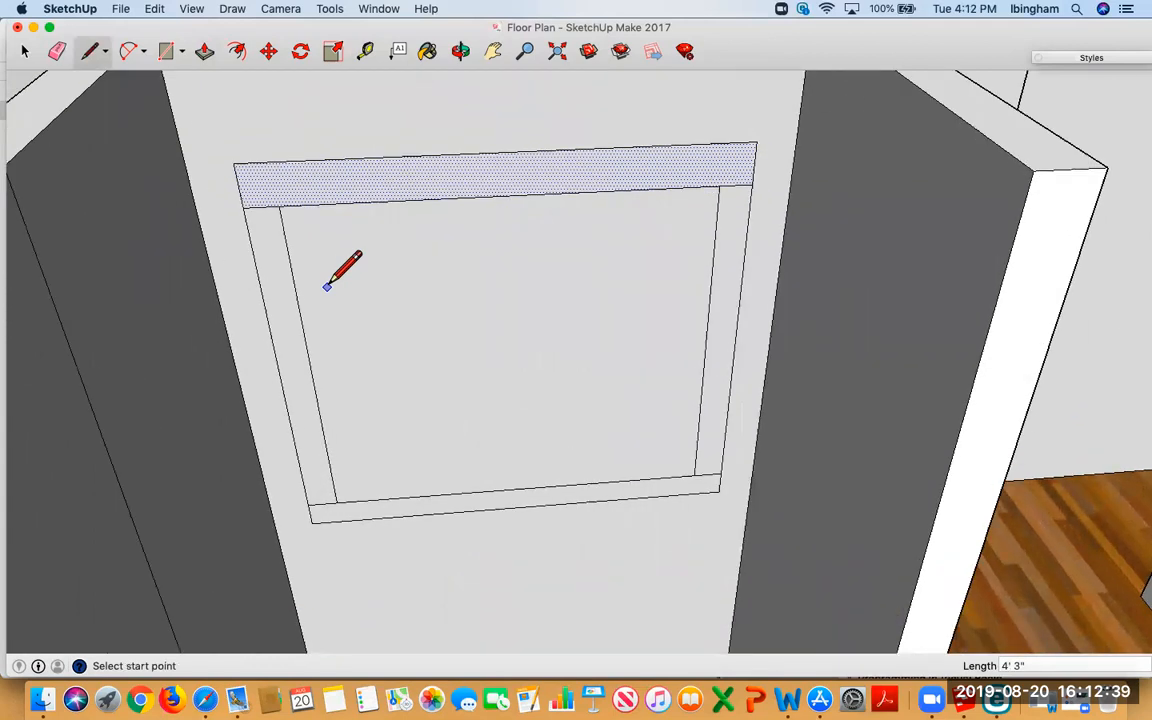
scroll(328, 285, "up", 2)
left_click(268, 186)
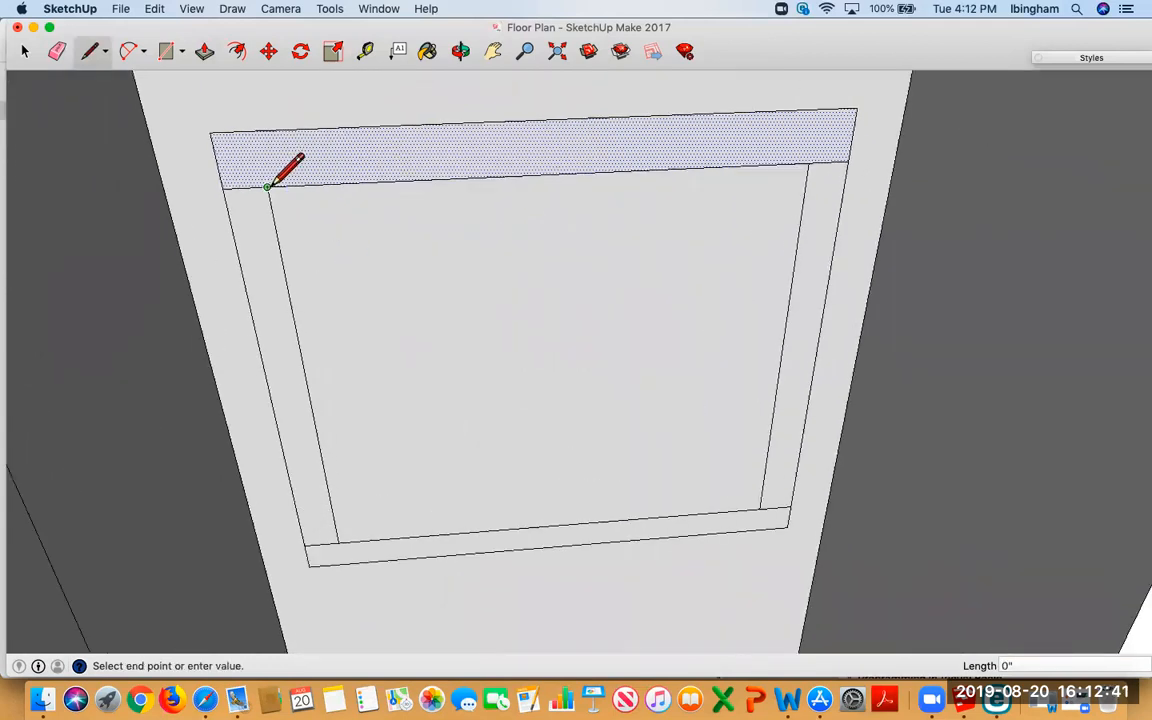
key("Escape")
mouse_move(276, 186)
left_mouse_down()
mouse_move(309, 352)
mouse_move(360, 506)
mouse_move(338, 543)
left_mouse_up()
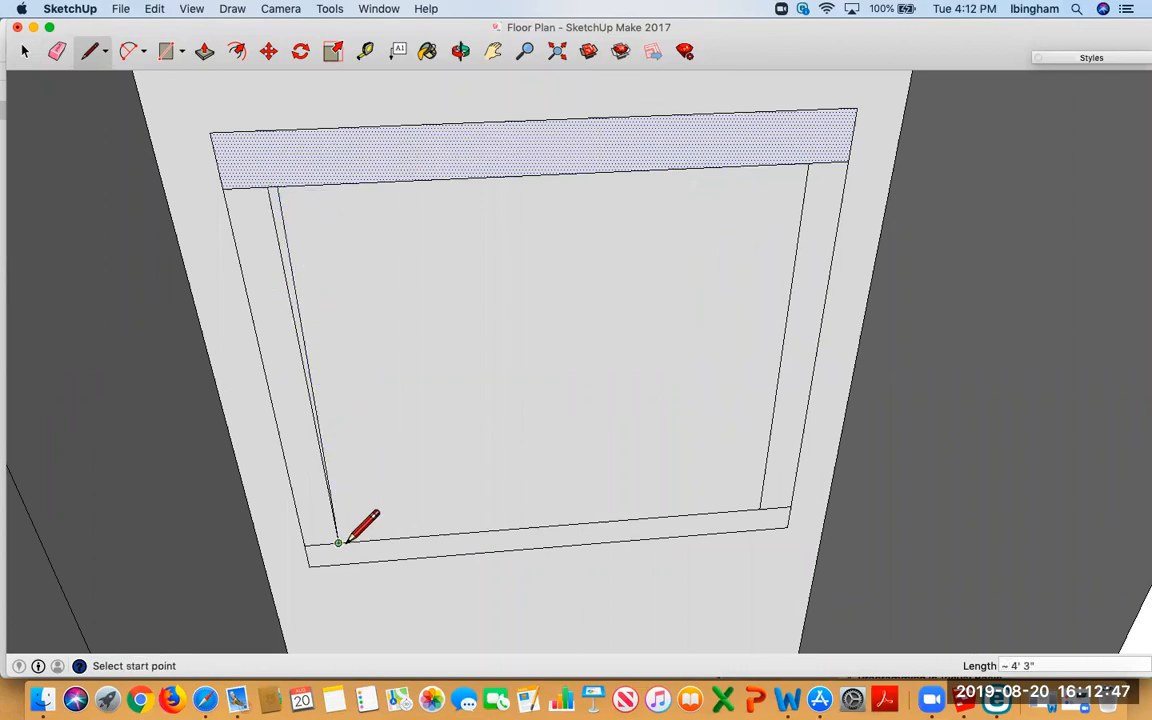
key("super+z")
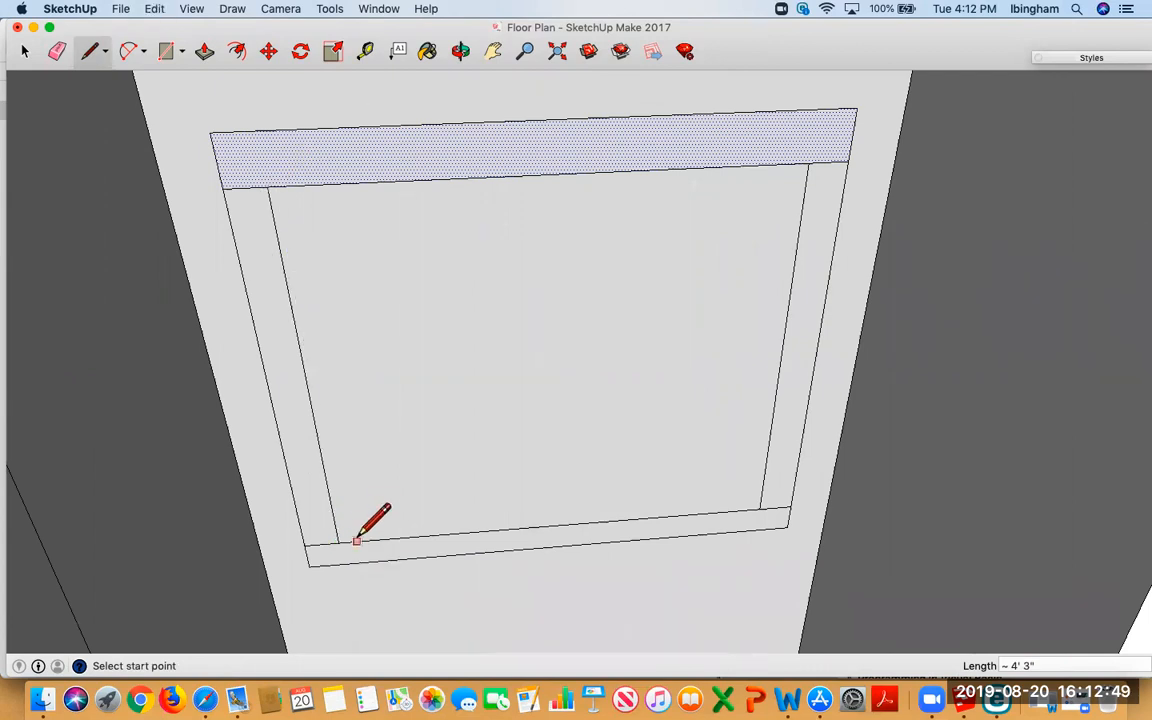
Draw two vertical lines between the horizontal frame lines, each about 1" inside one of the side frame lines.
mouse_move(276, 186)
left_mouse_down()
mouse_move(365, 540)
mouse_move(345, 542)
left_mouse_up()
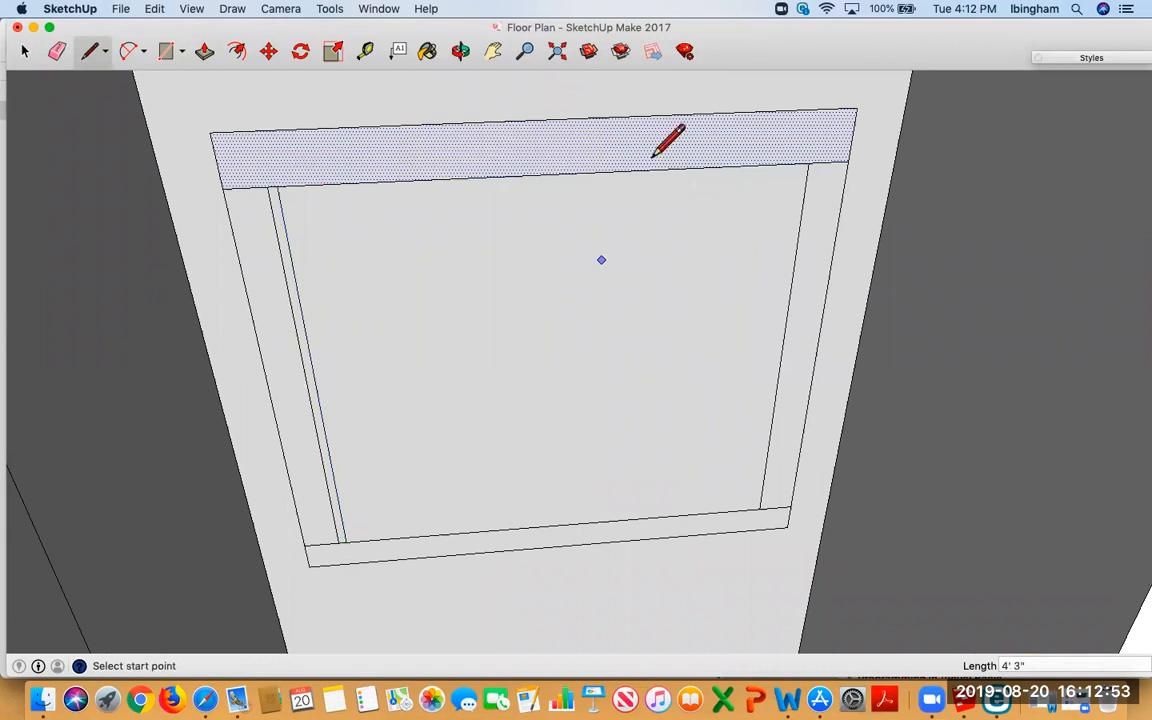
left_click(808, 161)
left_click(800, 162)
left_click(800, 162)
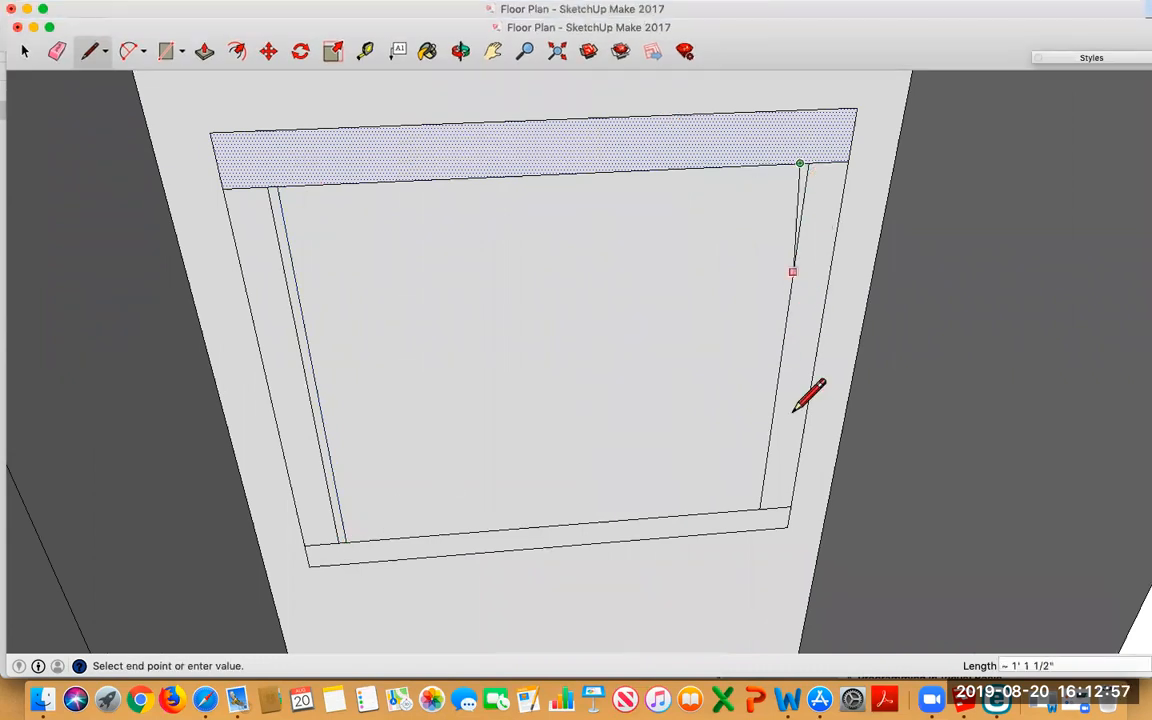
left_click(753, 509)
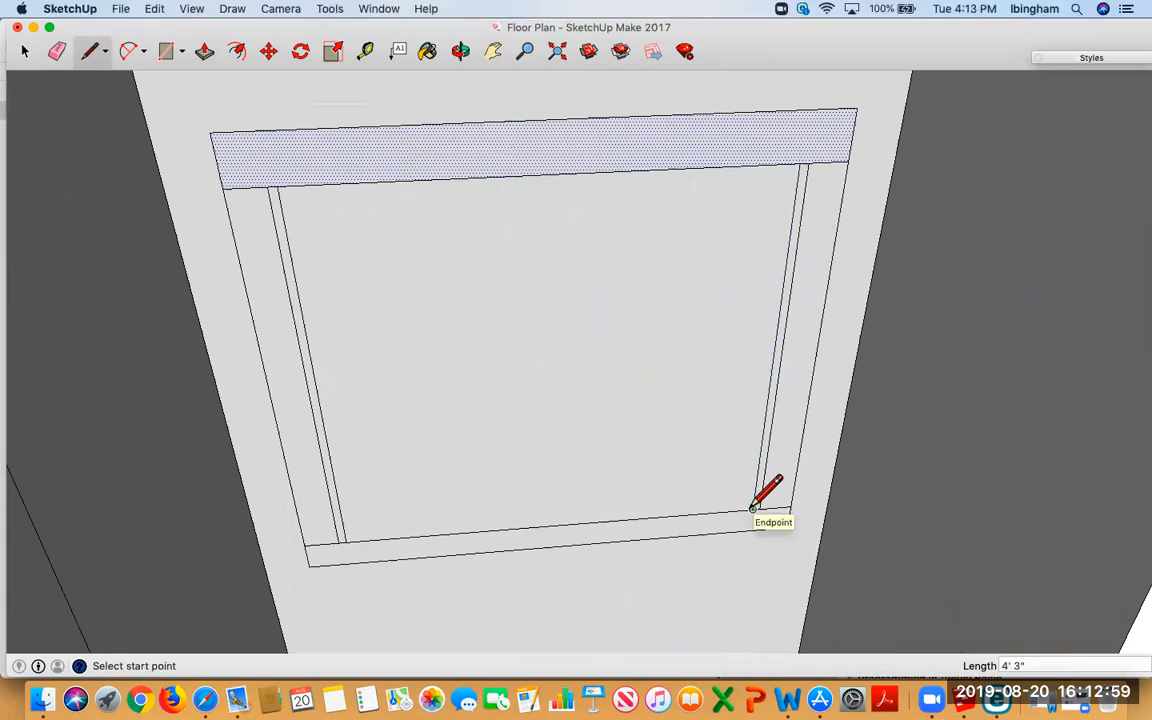
Draw horizontal lines between the inner vertical lines, one about 1" above the lower frame line and one 1" below the upper frame line.
left_click(346, 541)
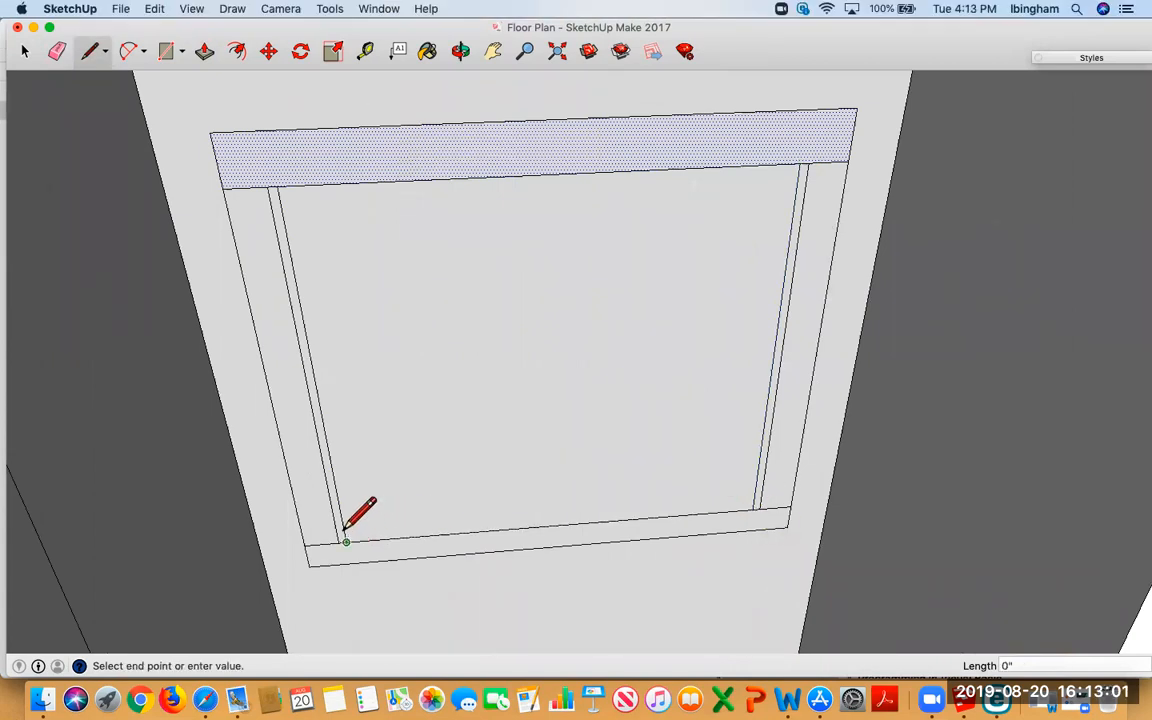
key("Escape")
left_click(344, 537)
left_click(754, 507)
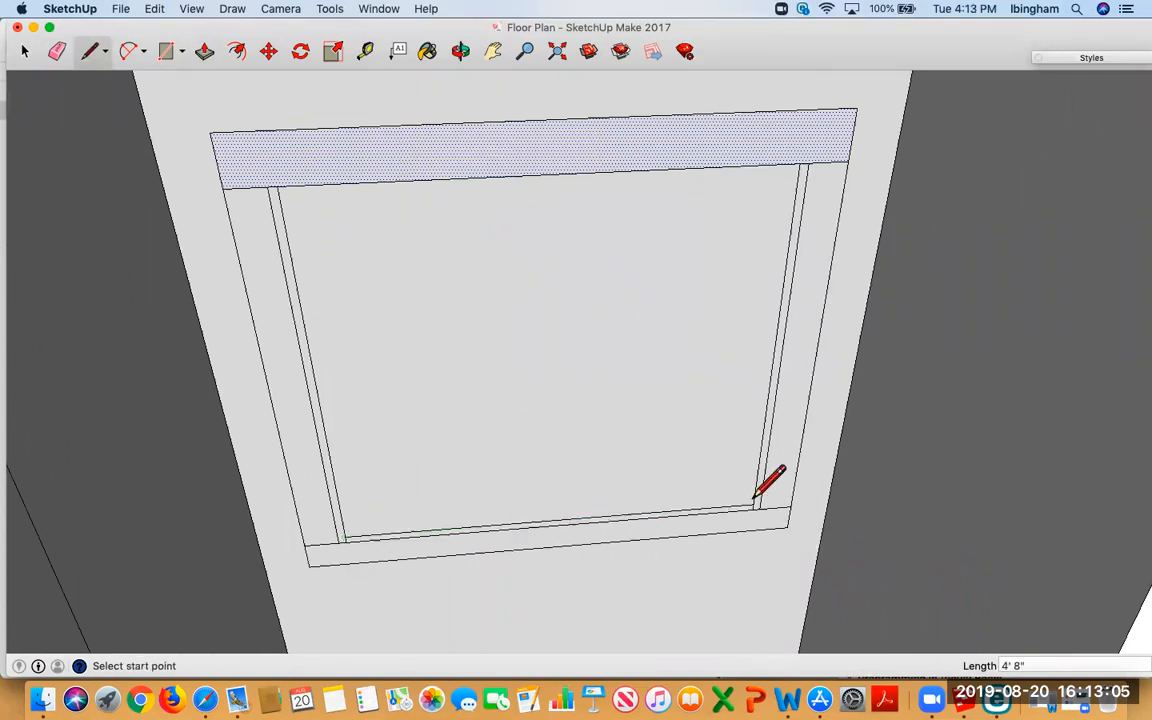
left_click(277, 186)
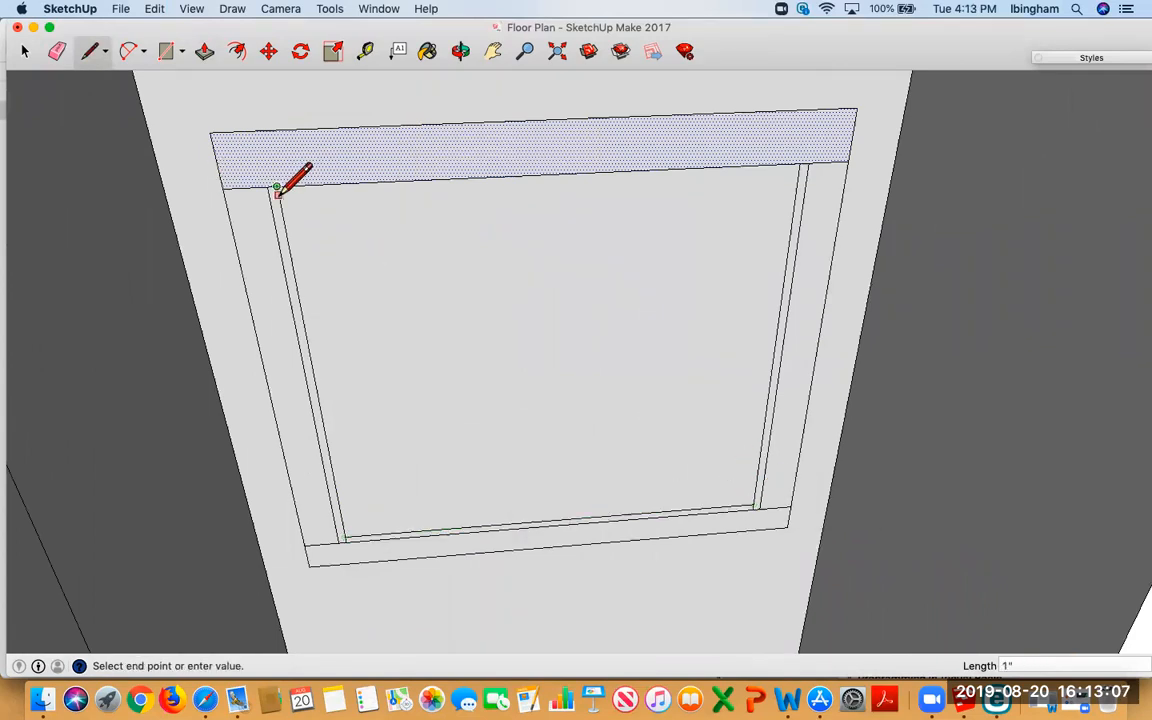
left_click(278, 193)
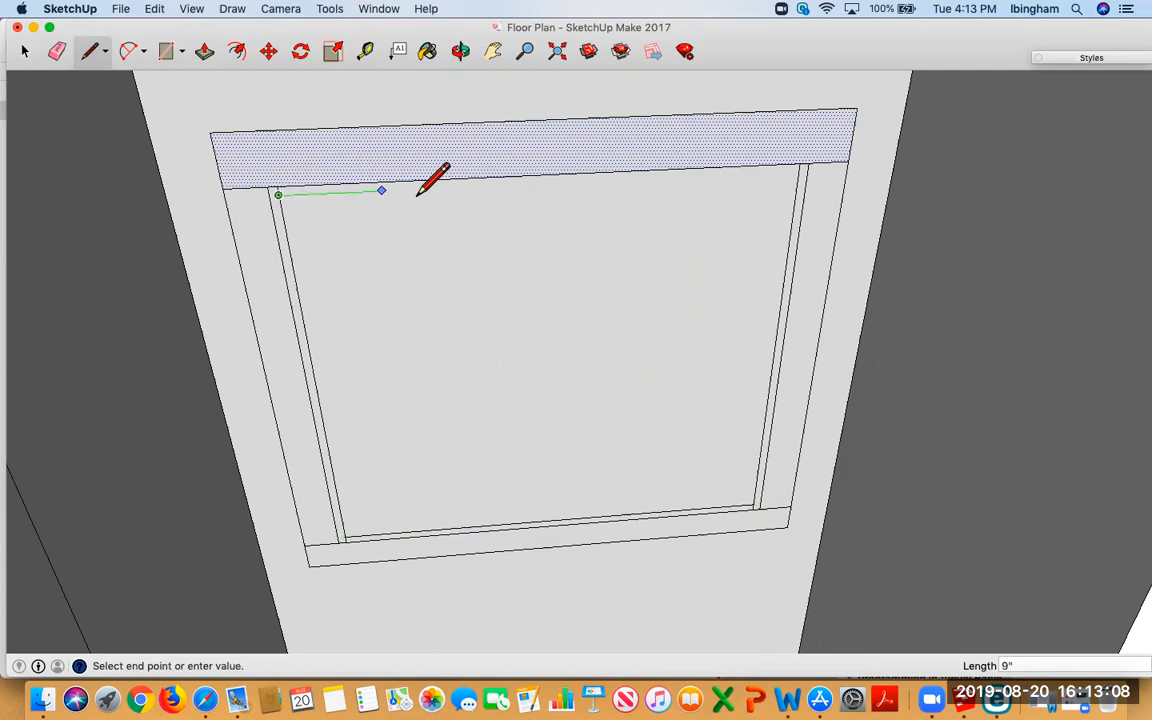
left_click(799, 170)
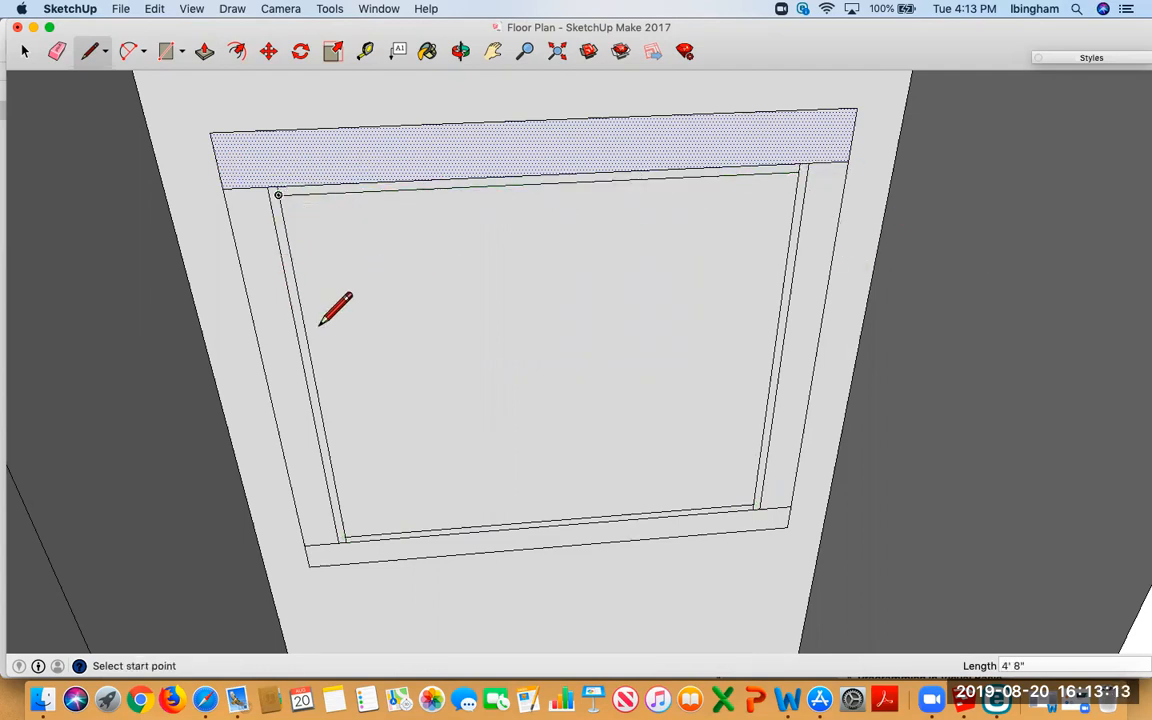
Draw a horizontal crossbar across the inner frame, its upper line 2' below the inner upper edge and its lower line 1" beneath.
left_click(278, 195)
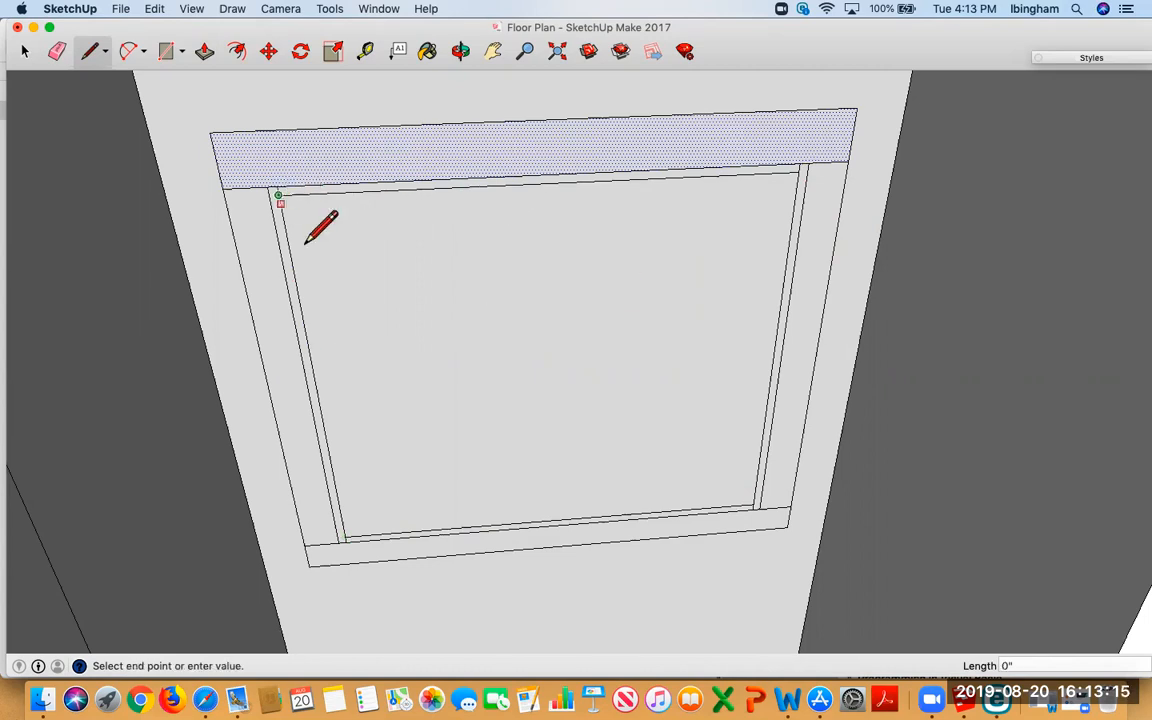
type("2'")
key("Return")
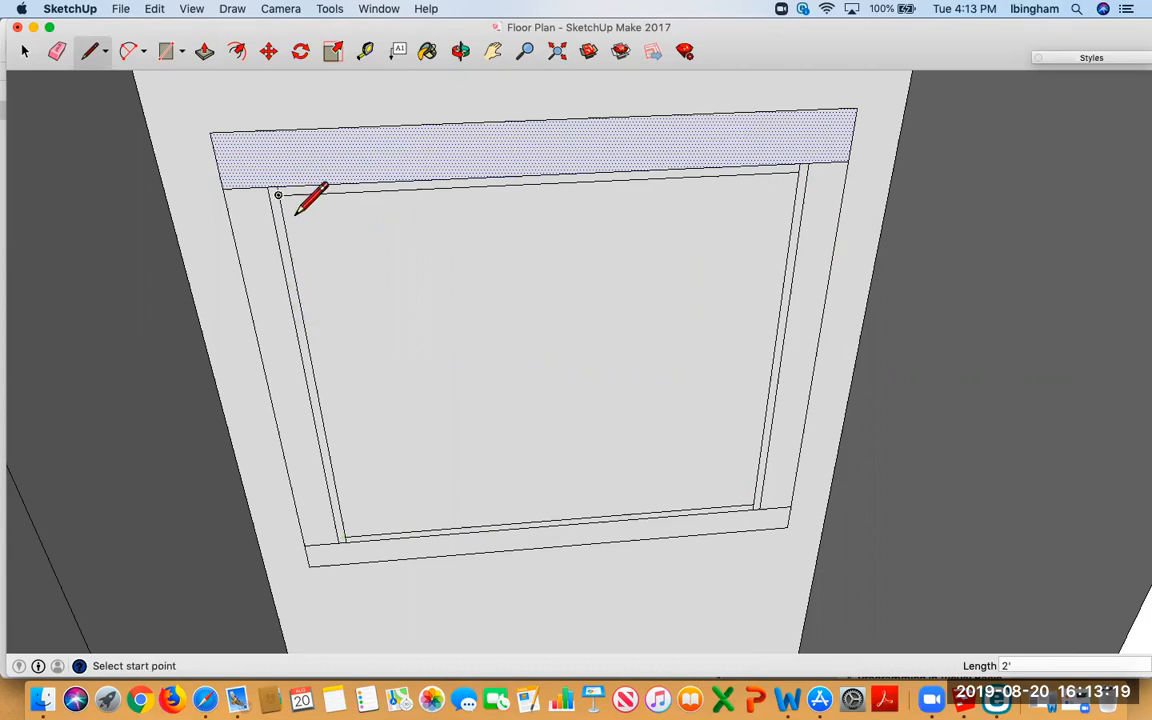
left_click(315, 383)
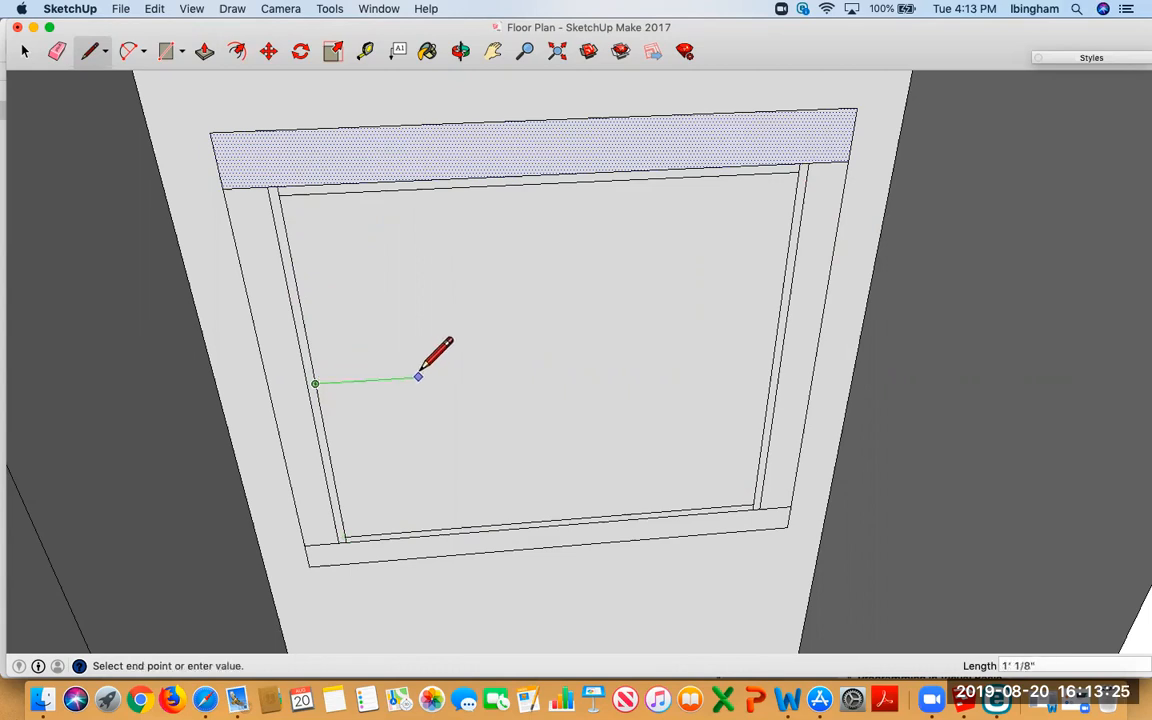
left_click(773, 354)
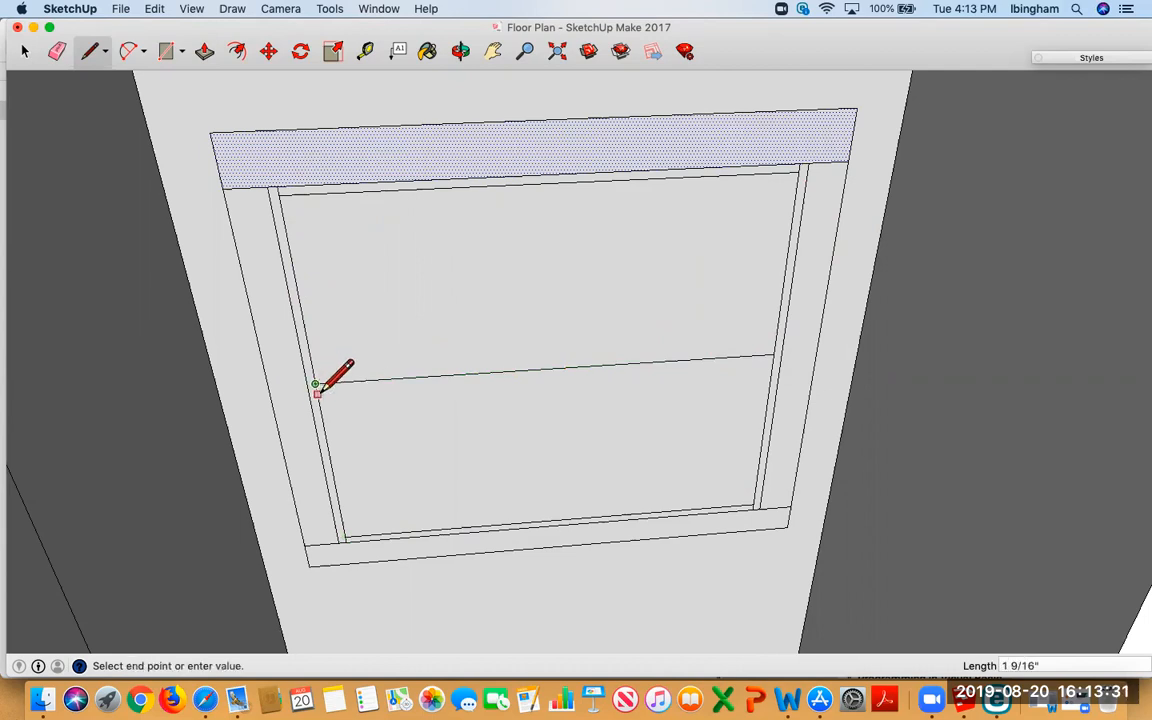
left_click(317, 392)
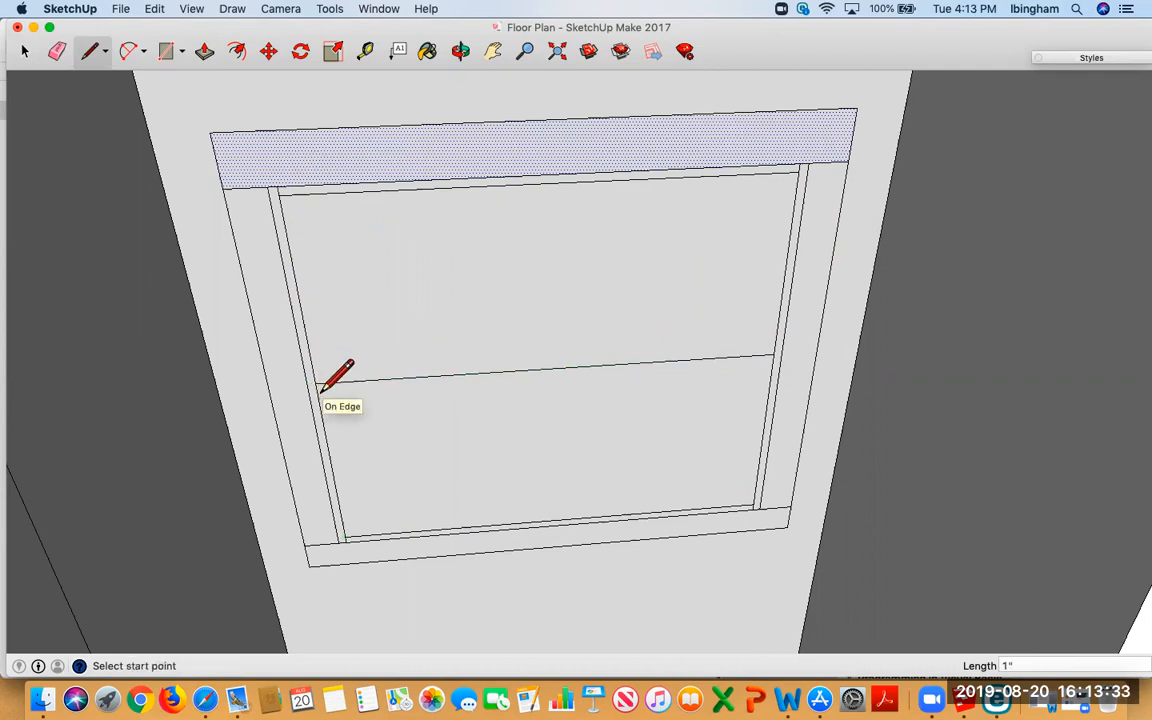
left_click(317, 389)
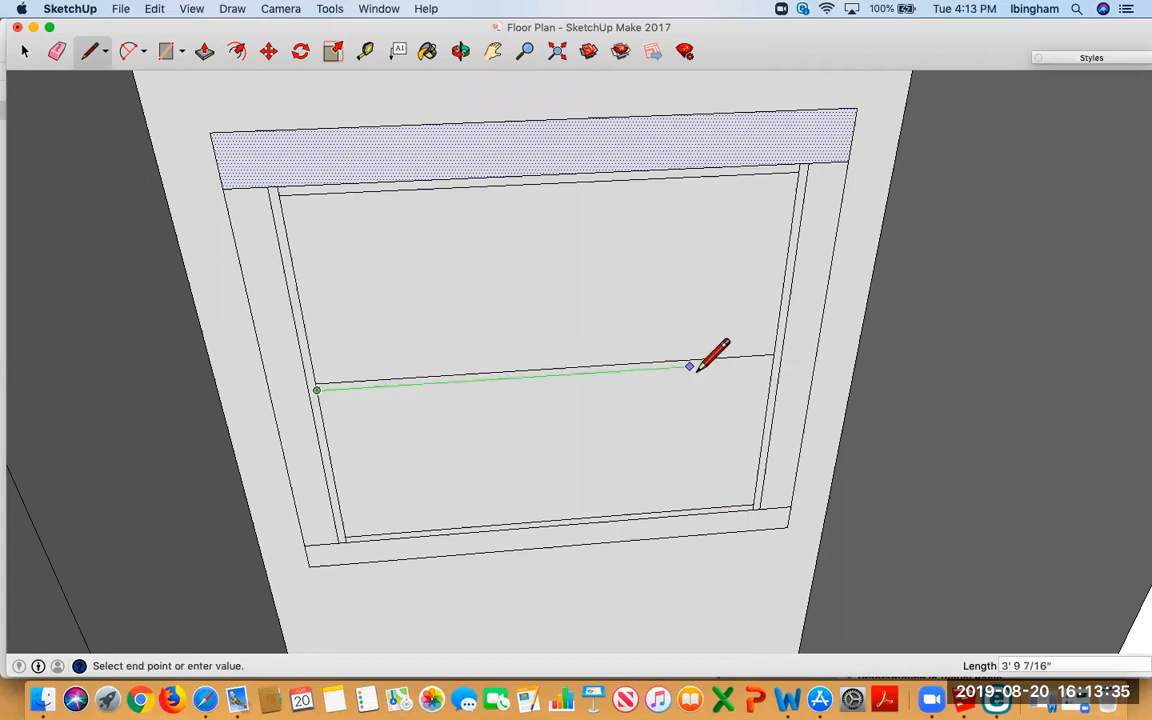
left_click(771, 360)
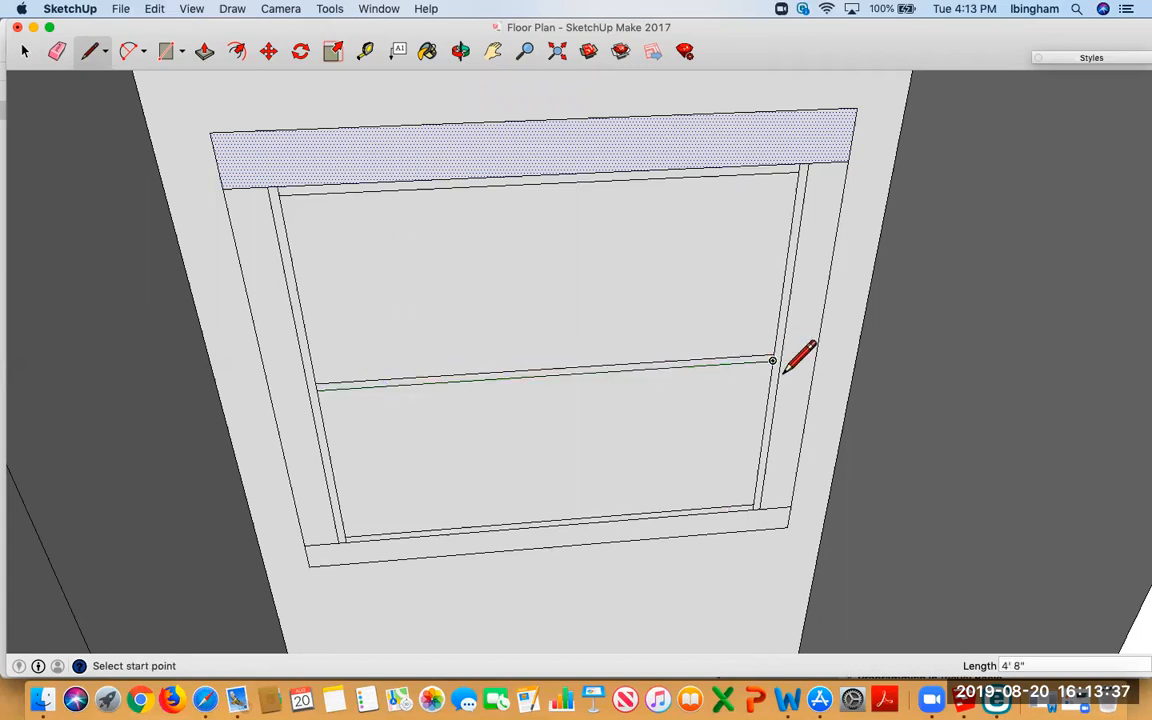
Draw two full-height vertical lines inside the inner frame to form a center mullion, the first about 2' in from the left inner edge.
left_click(279, 193)
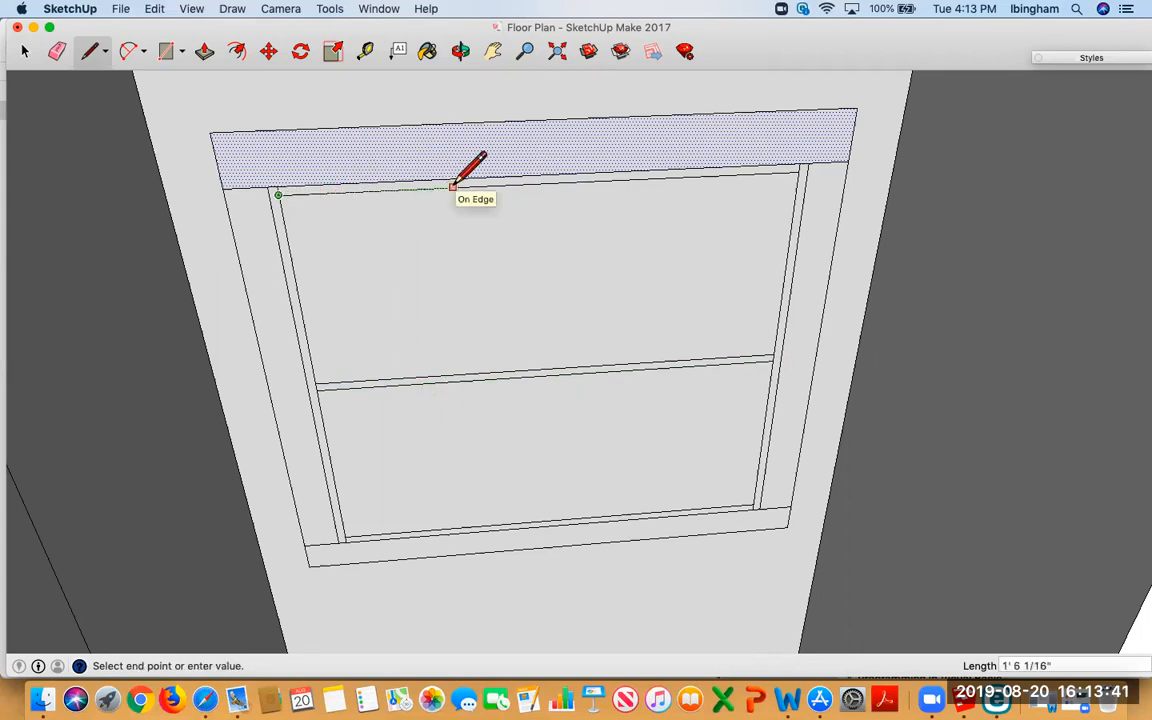
key("Return")
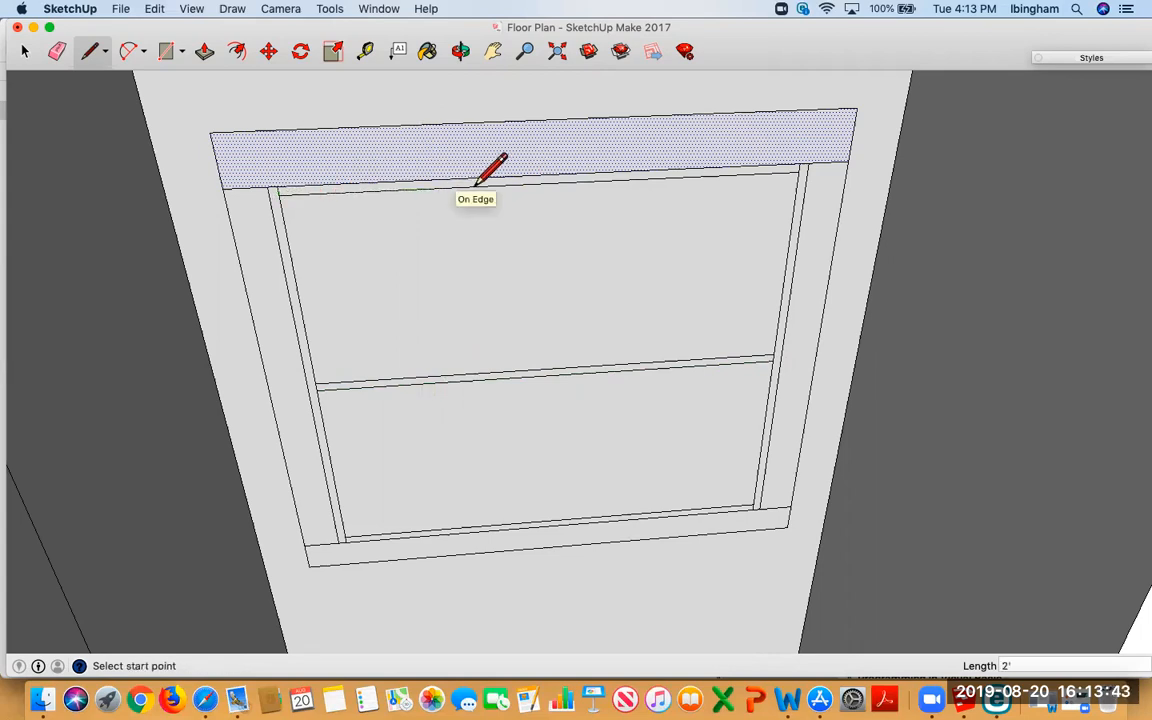
left_click(509, 184)
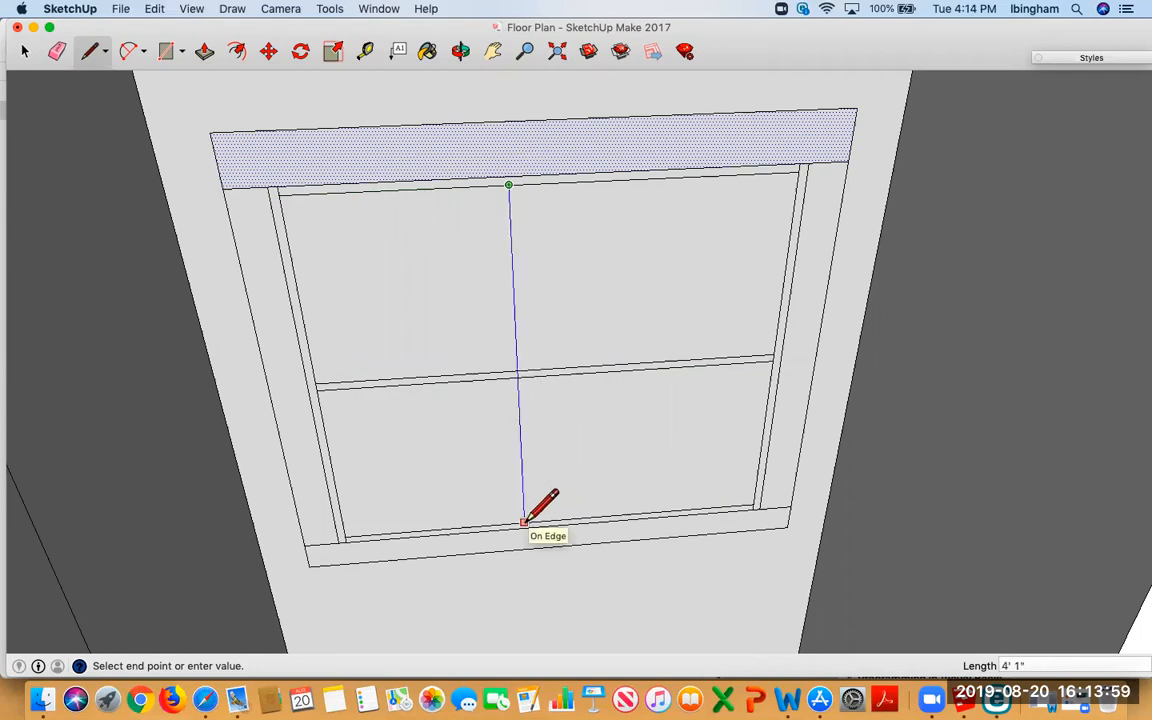
left_click(523, 521)
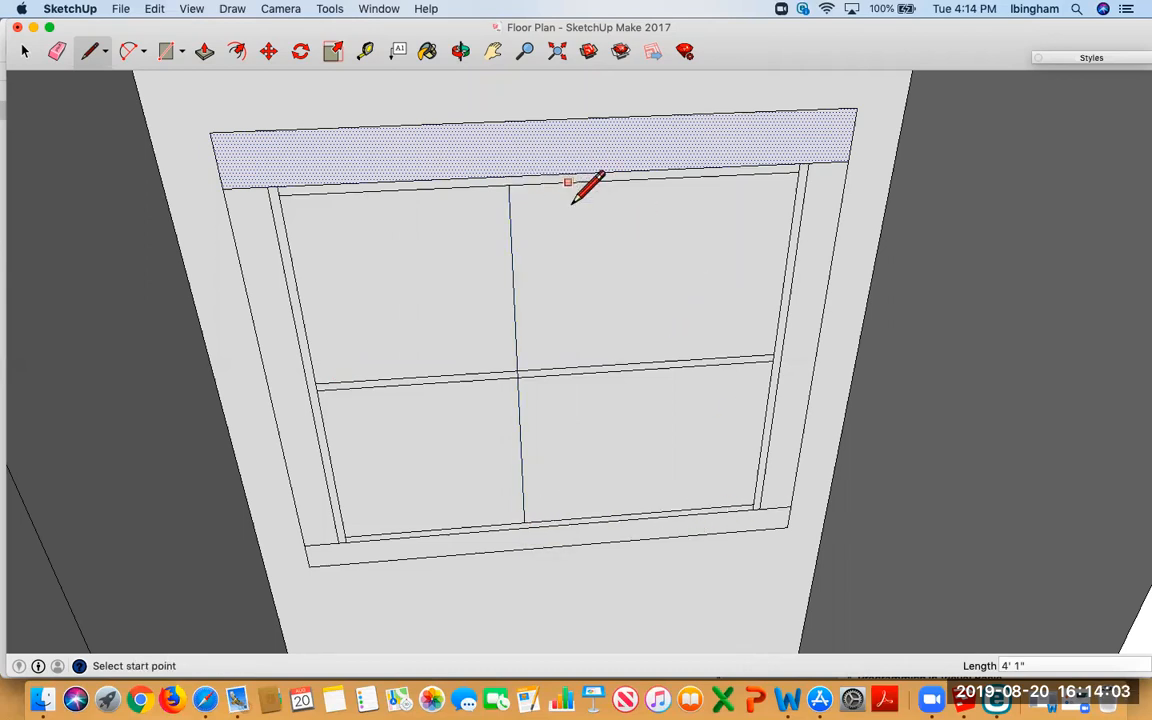
left_click(509, 184)
left_click(563, 182)
left_click(564, 182)
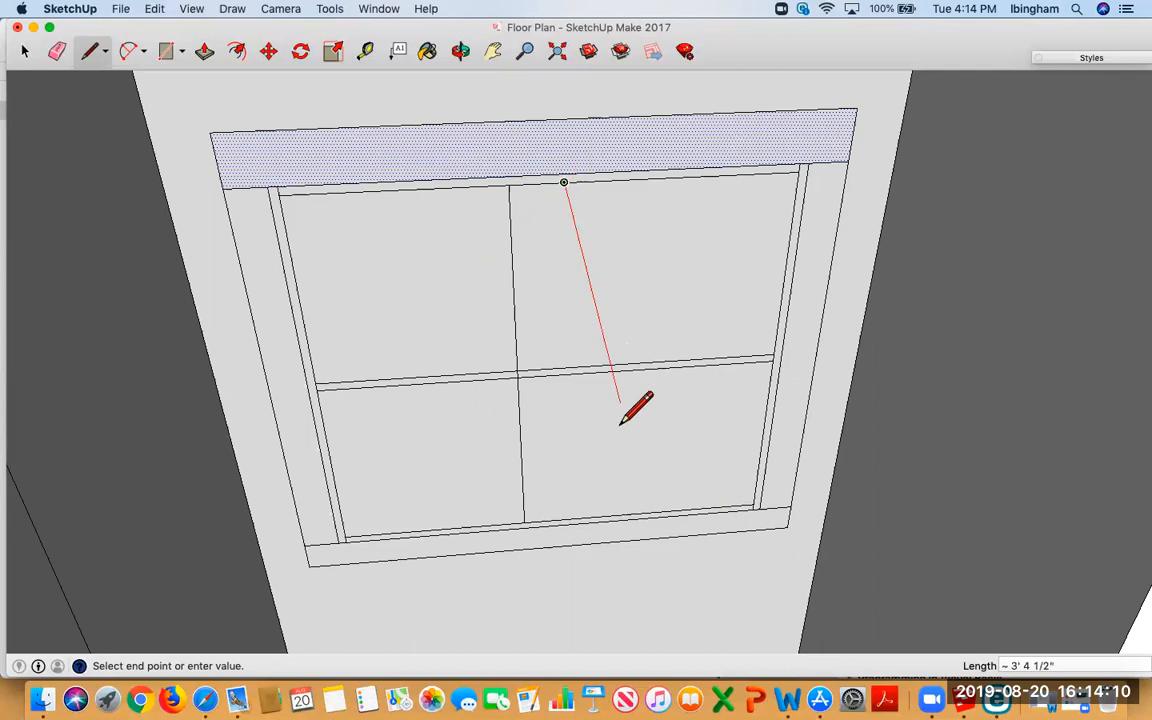
left_click(567, 519)
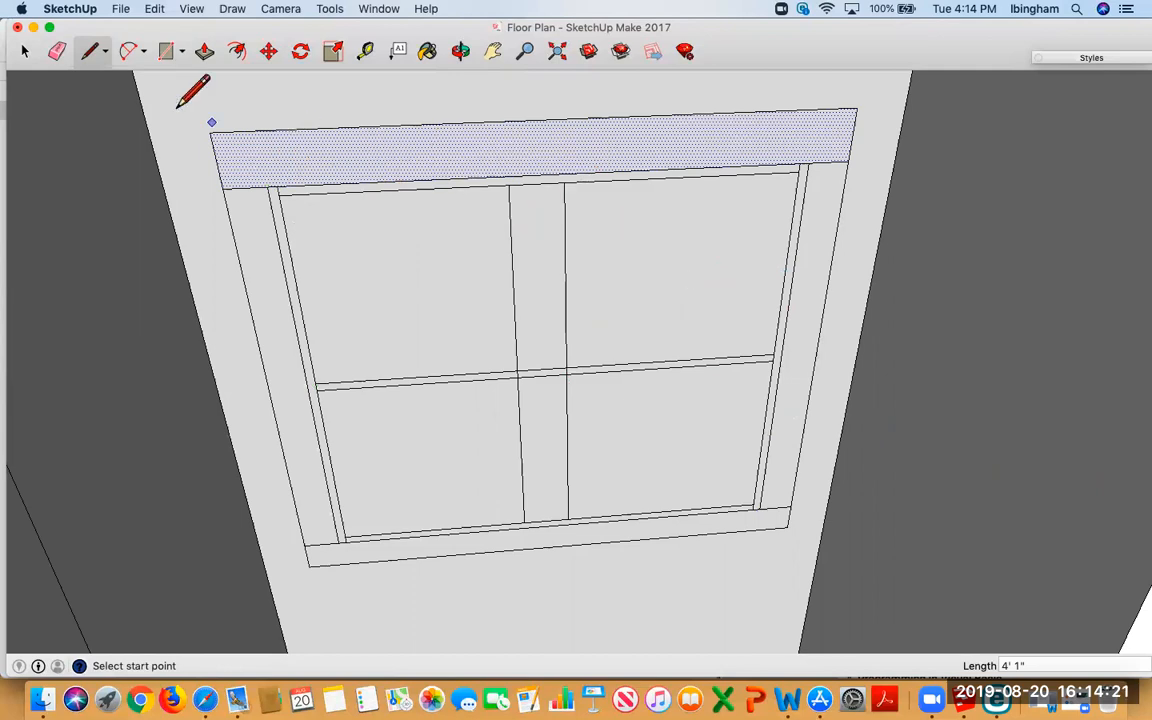
left_click(25, 51)
left_click(445, 285)
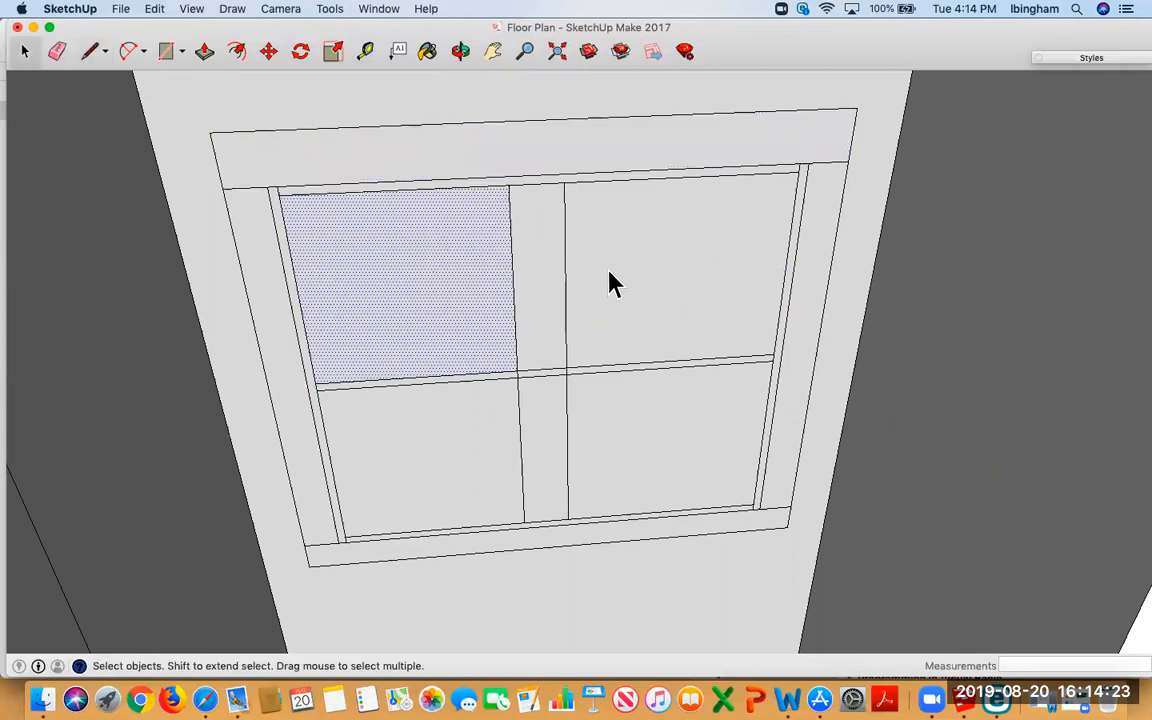
left_click(655, 280)
left_click(463, 278)
left_click(483, 450)
left_click(612, 445)
left_click(620, 325)
left_click(442, 314)
left_click(463, 442)
left_click(645, 450)
left_click(445, 332)
Try to push the upper-left window pane into the wall by about 7 9/16", and undo it.
left_click(204, 51)
left_click(404, 305)
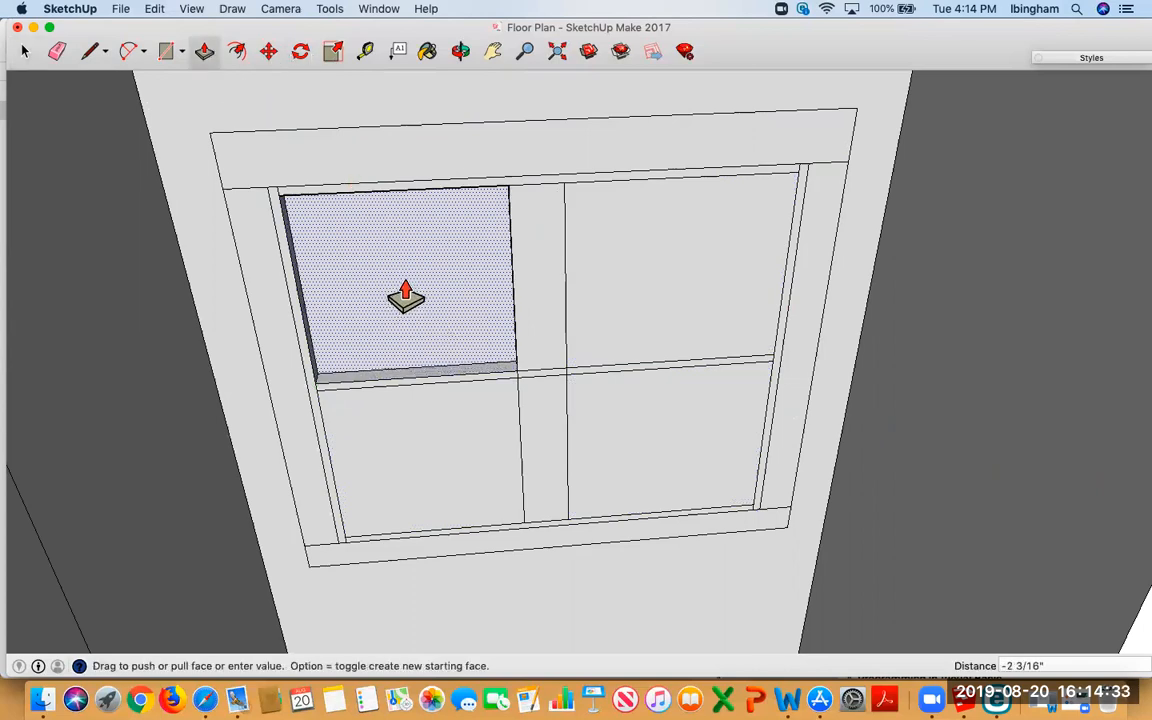
left_click(405, 284)
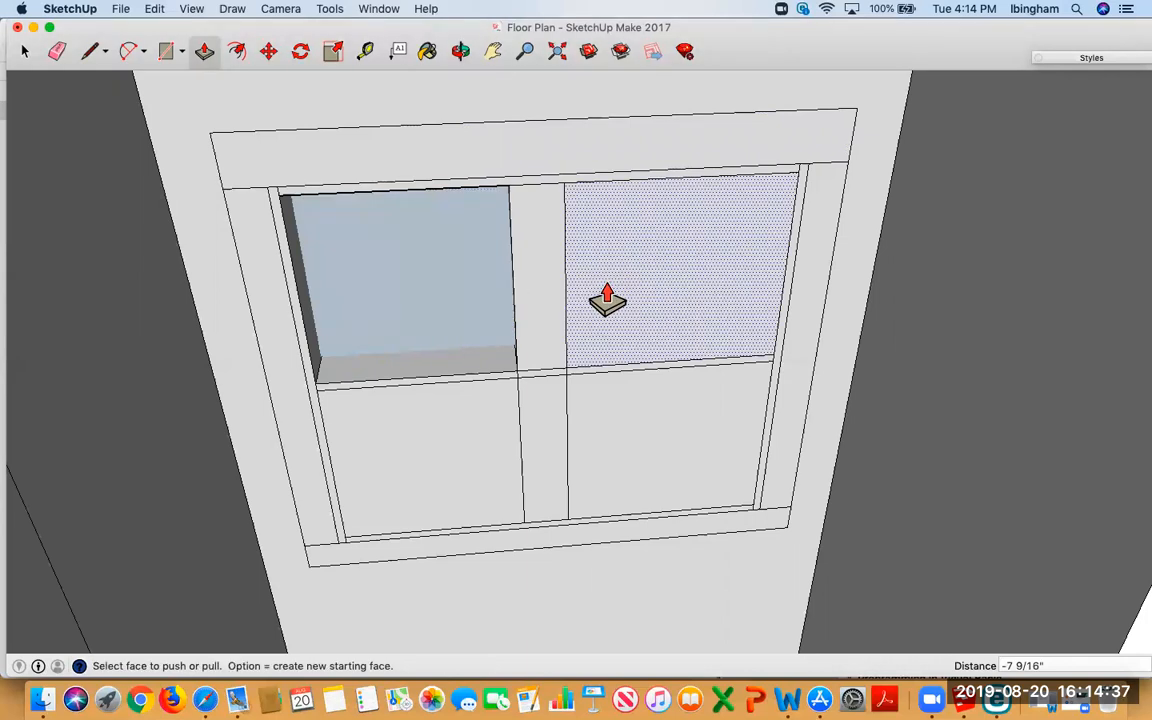
key("super+z")
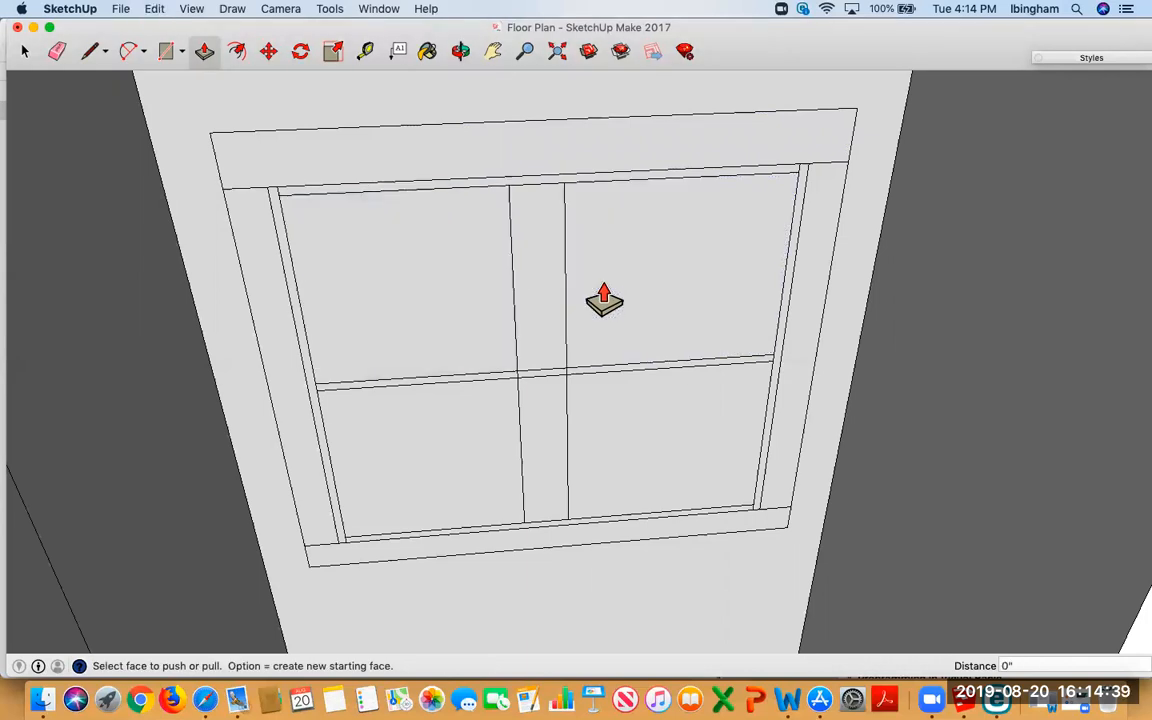
Push the two upper window panes 6" through the wall to make openings.
left_click(427, 308)
left_click(401, 258)
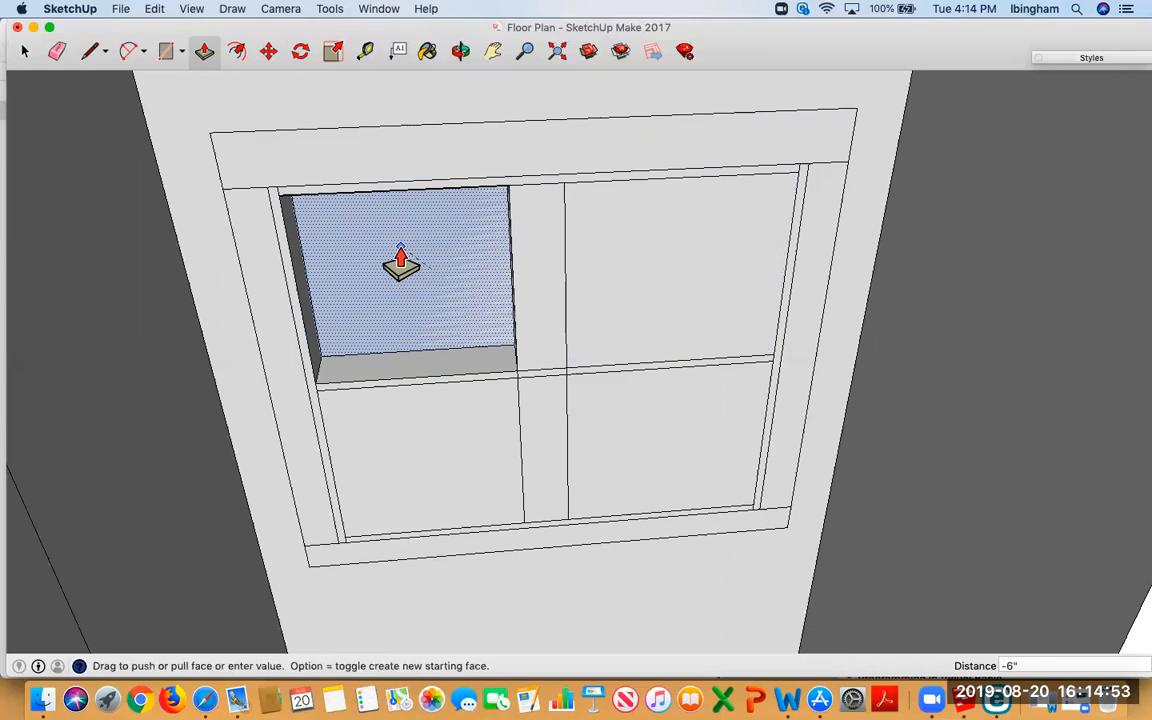
left_click(400, 262)
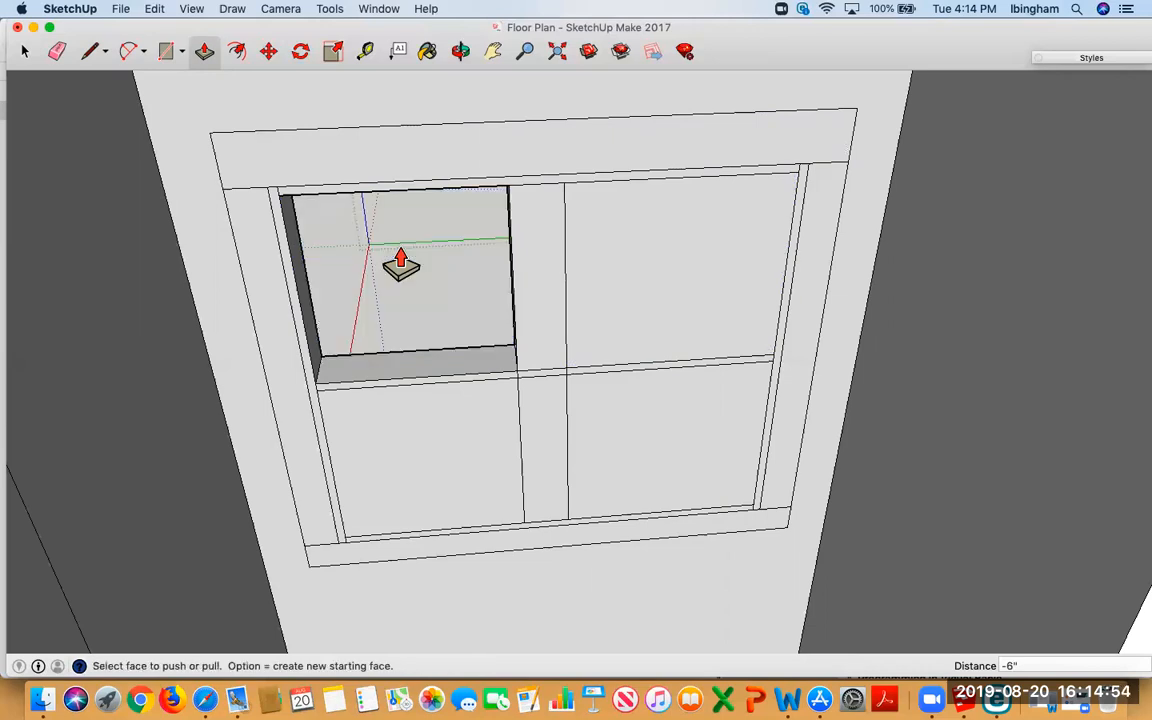
left_click(679, 316)
left_click(679, 292)
Push the two lower window panes 6" through the wall to make openings.
left_click(460, 478)
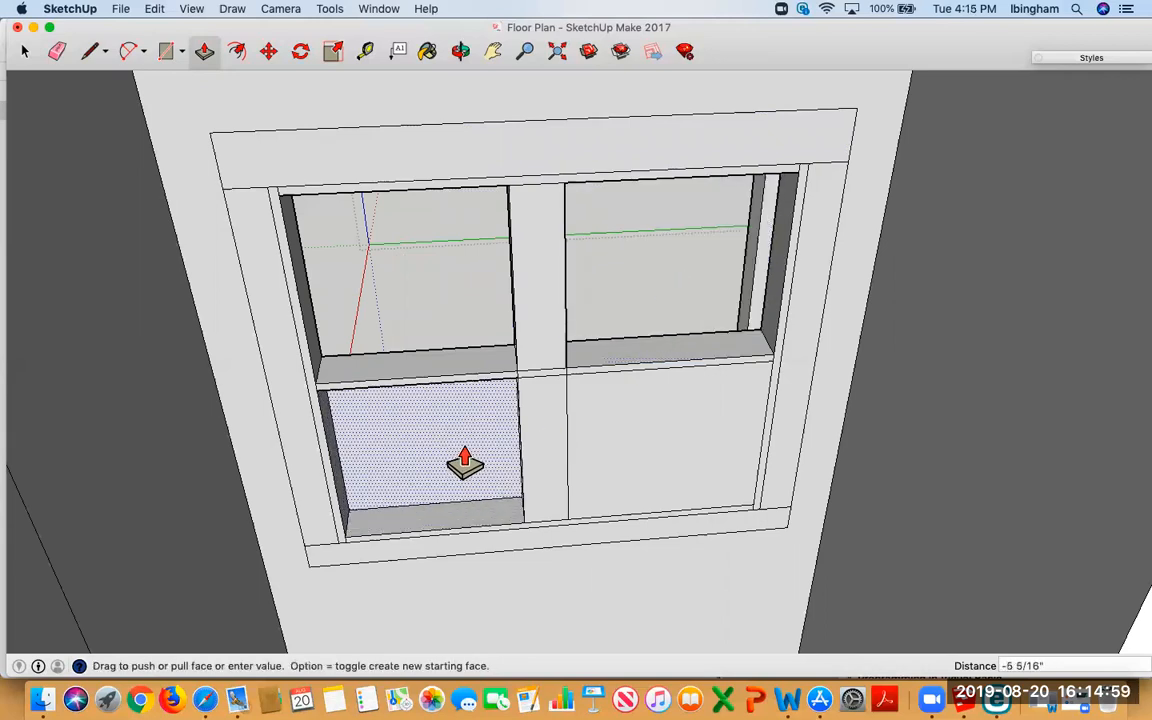
left_click(465, 460)
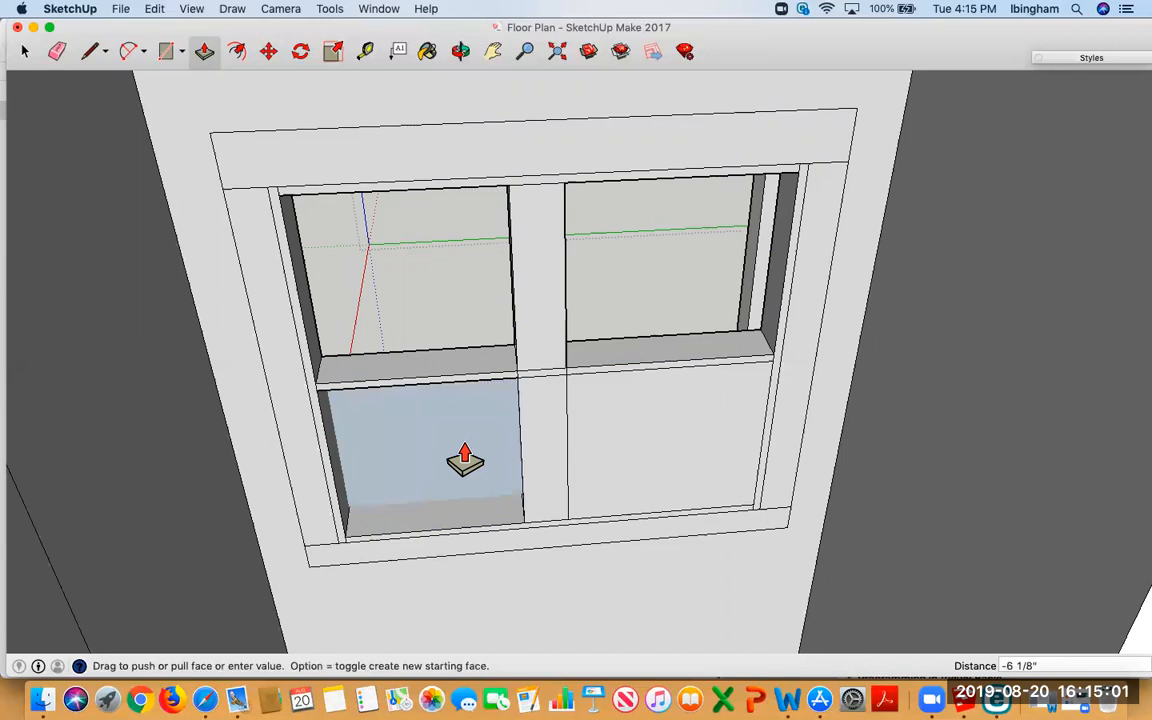
left_click(465, 460)
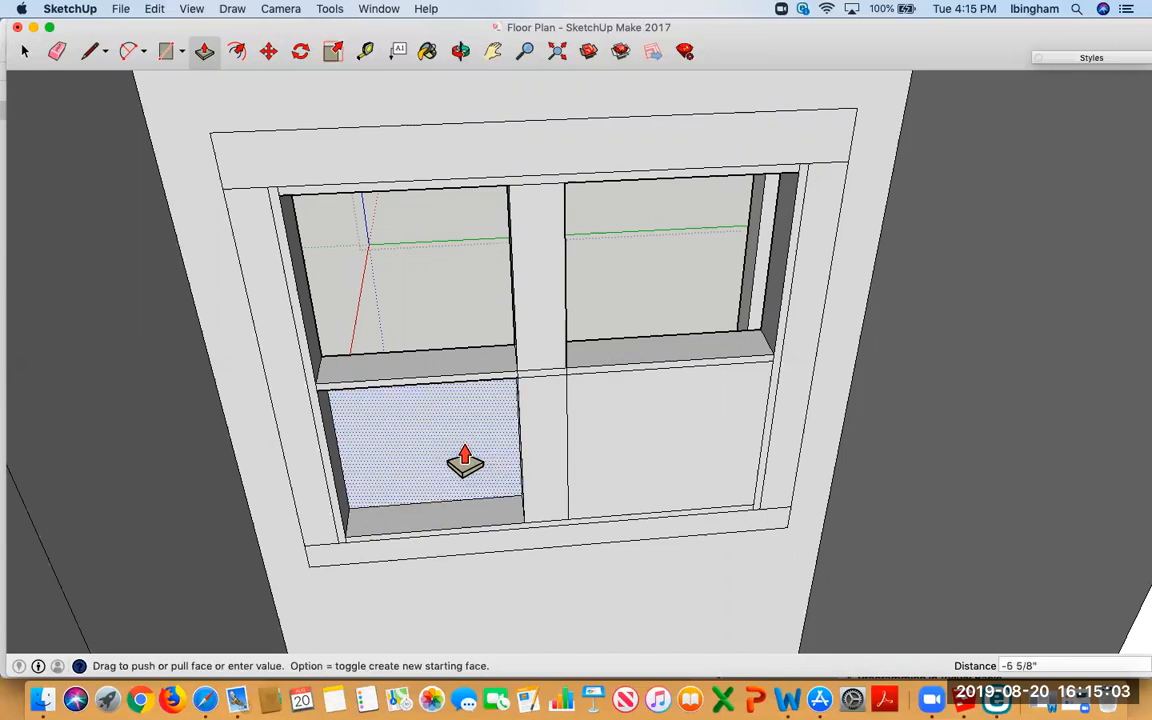
type("-6")
key("Return")
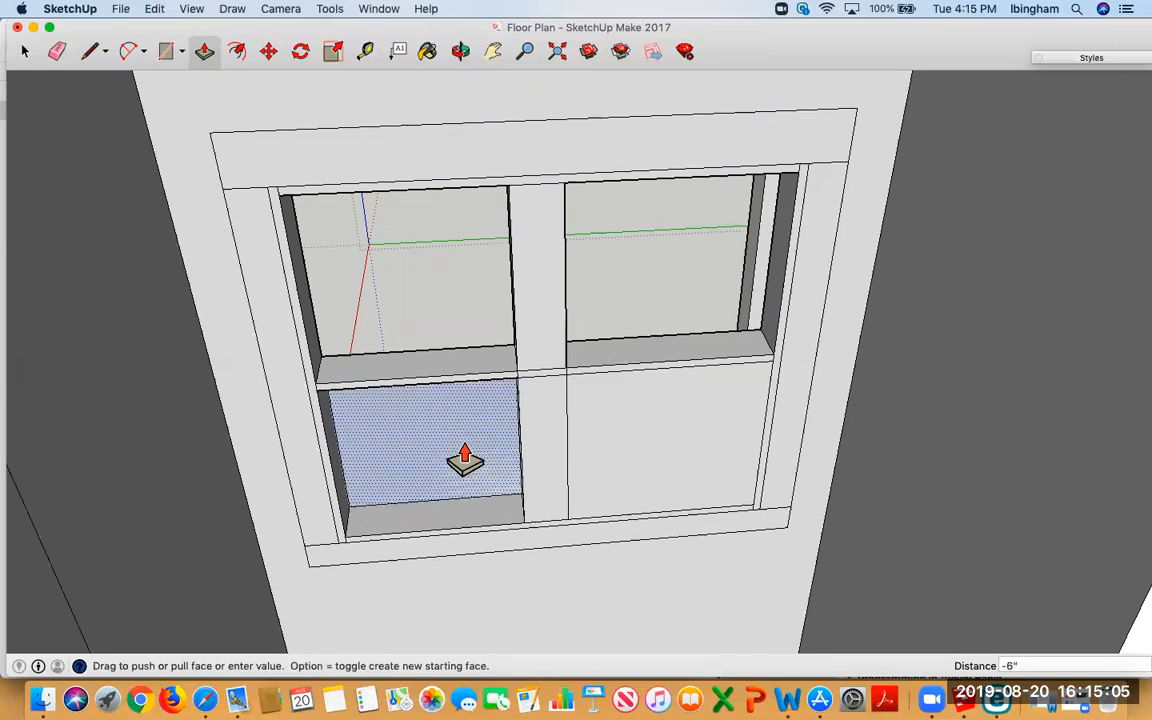
left_click(650, 468)
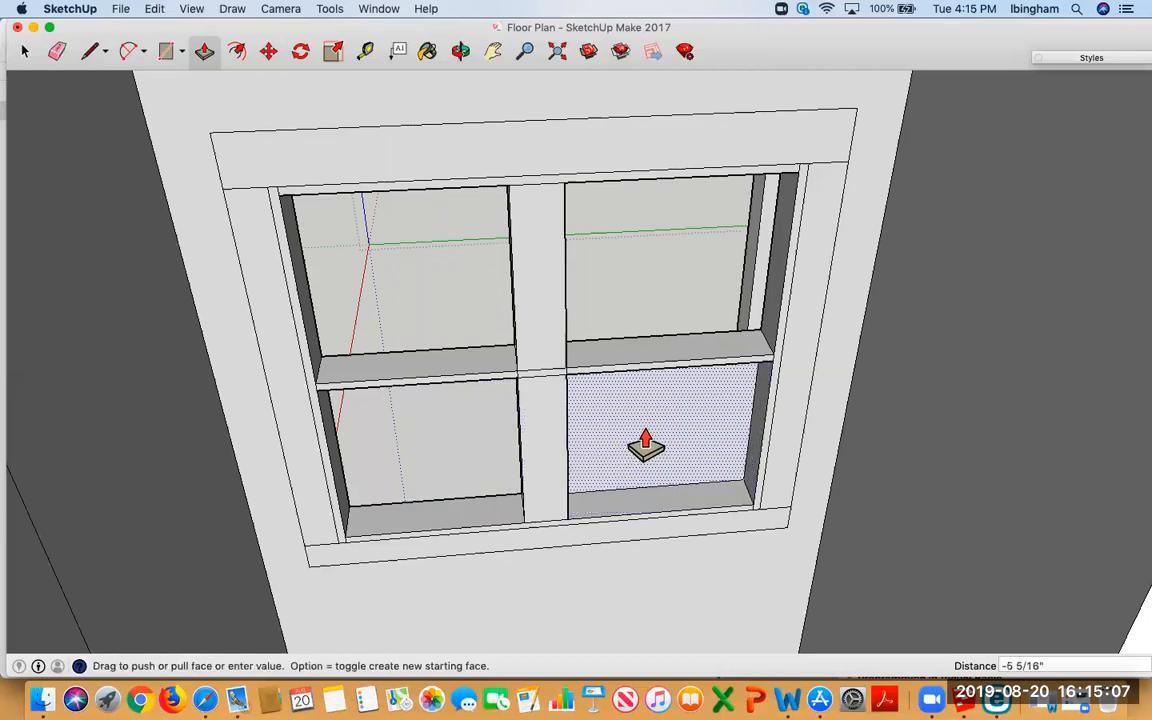
left_click(646, 443)
left_click(646, 445)
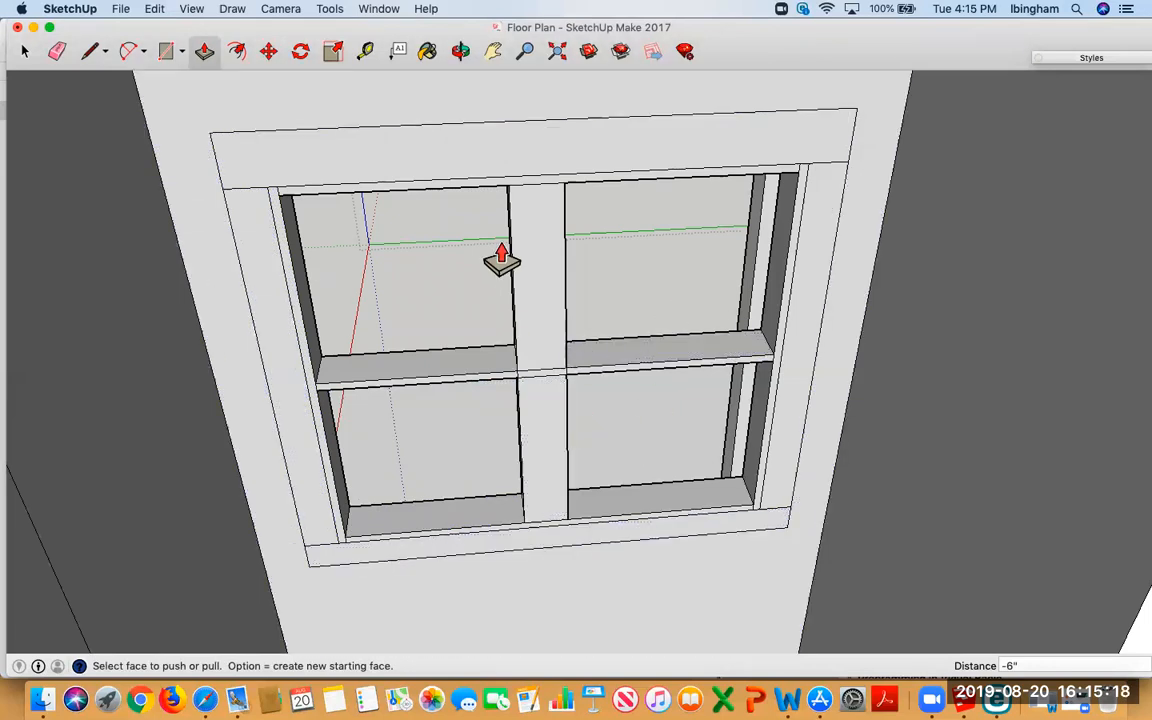
Erase the short line separating the upper and side frame borders at the window's upper-left corner.
left_click(57, 51)
left_click(247, 185)
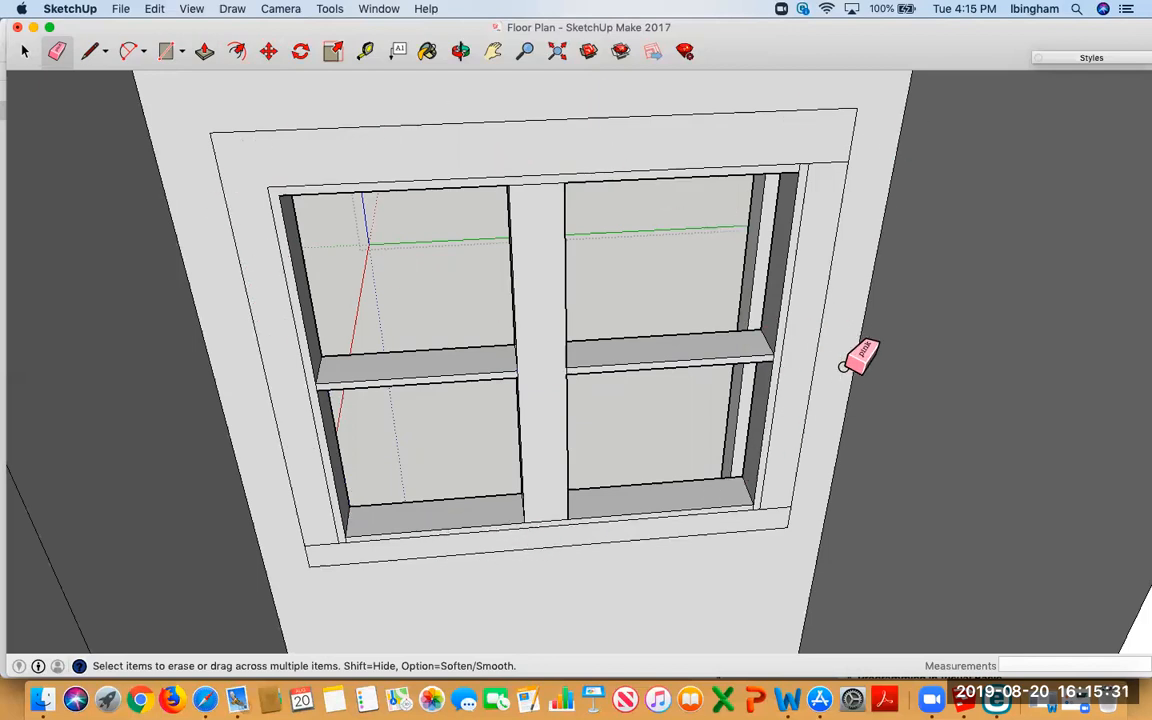
scroll(845, 365, "down", 6)
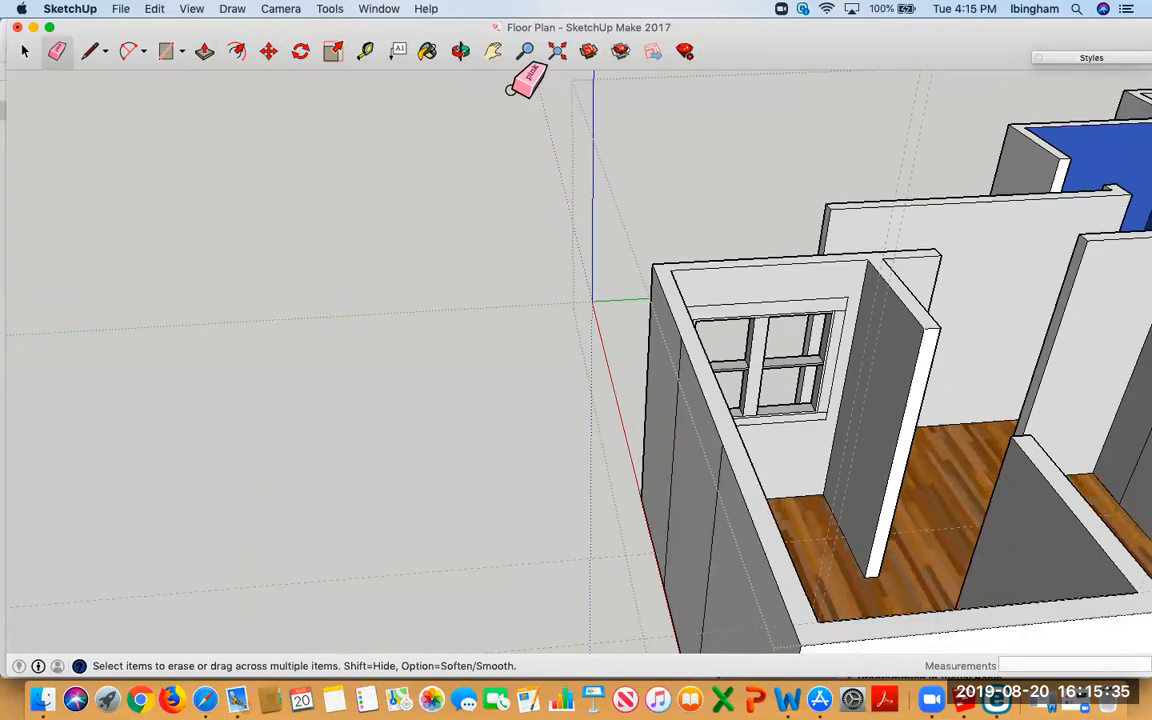
Save the floor plan model with the finished window.
left_click(460, 51)
left_click_drag(552, 357, 280, 252)
left_click_drag(640, 419, 560, 398)
left_click_drag(385, 422, 548, 386)
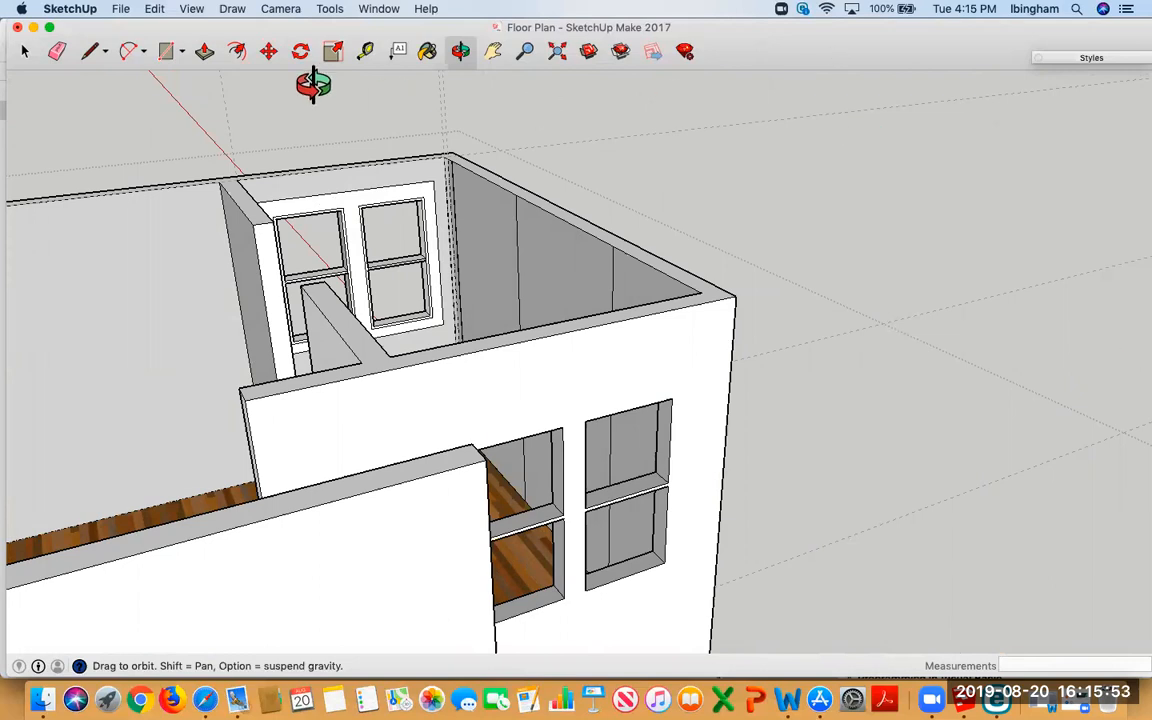
left_click(119, 9)
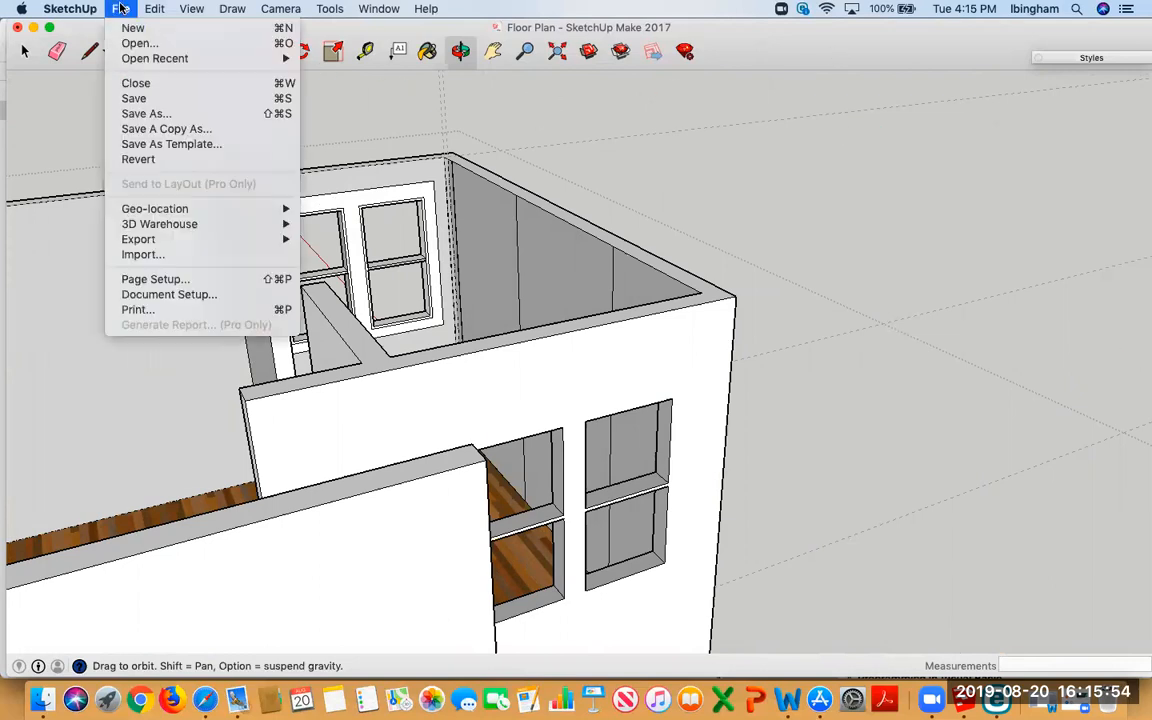
left_click(133, 99)
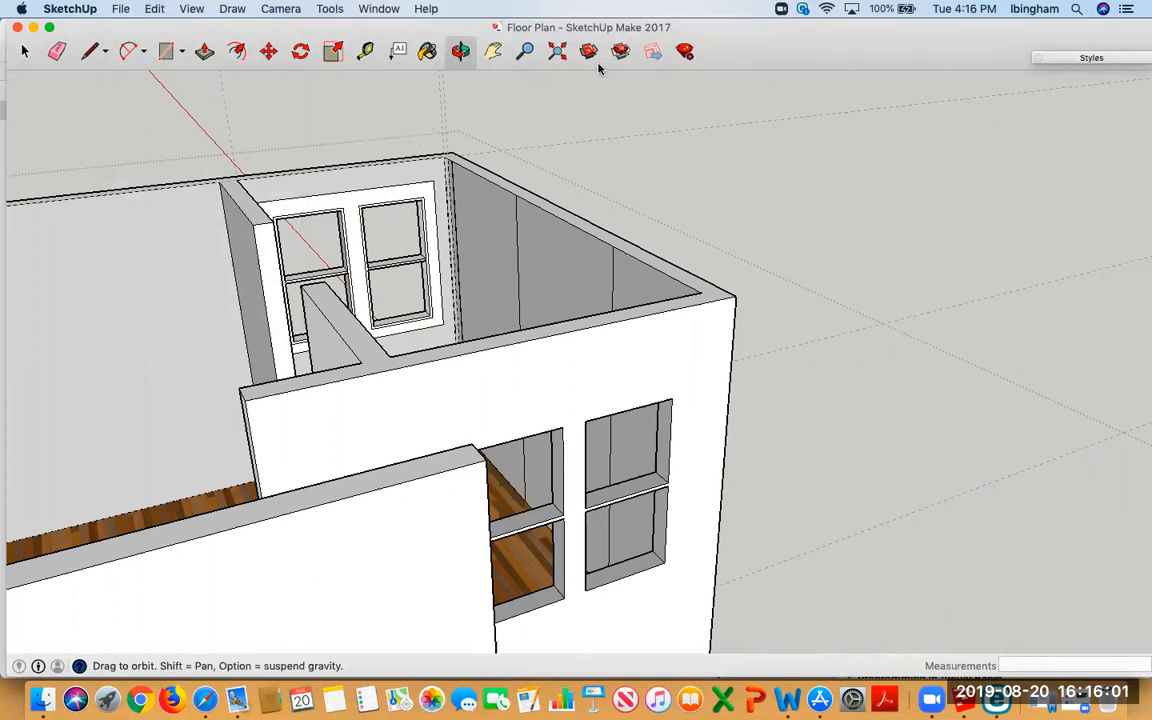
left_click_drag(487, 172, 443, 183)
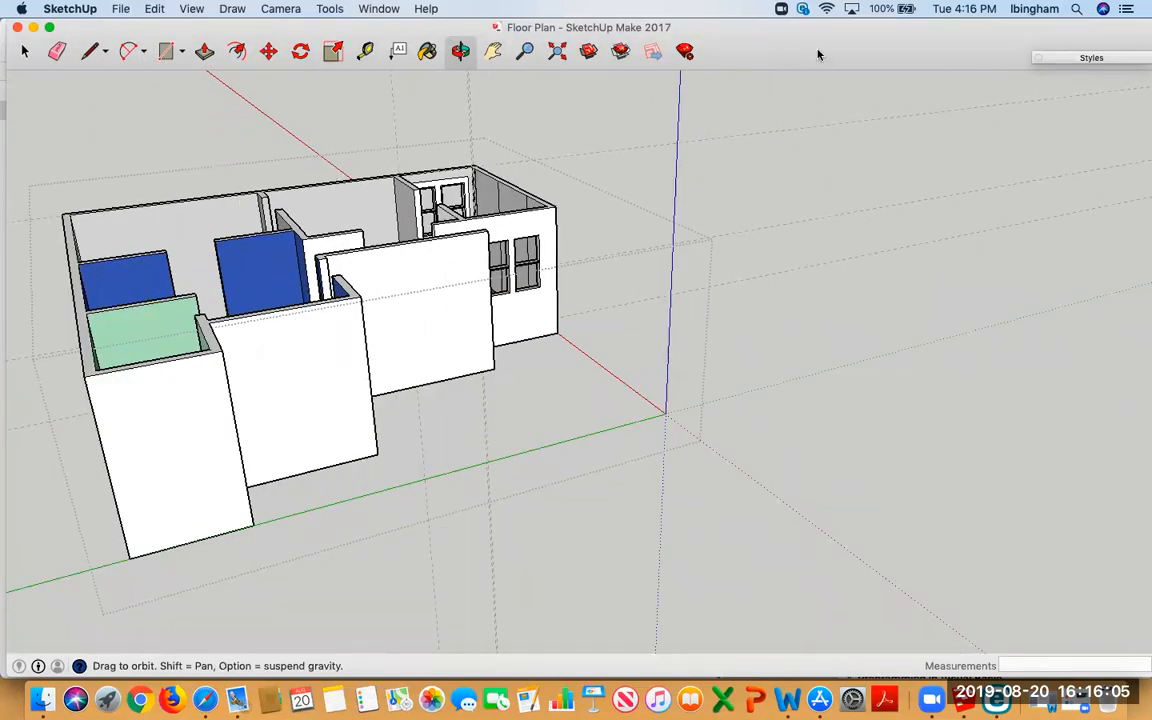